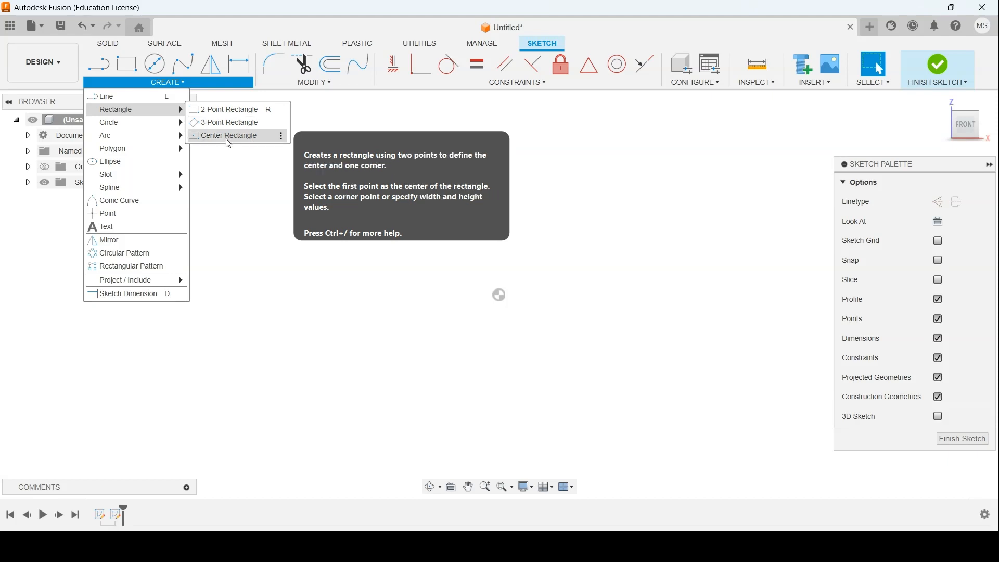
- Turn on the sketch grid and snapping, and draw a two-point rectangle about 100 by 100 mm around the origin
left_click(230, 112)
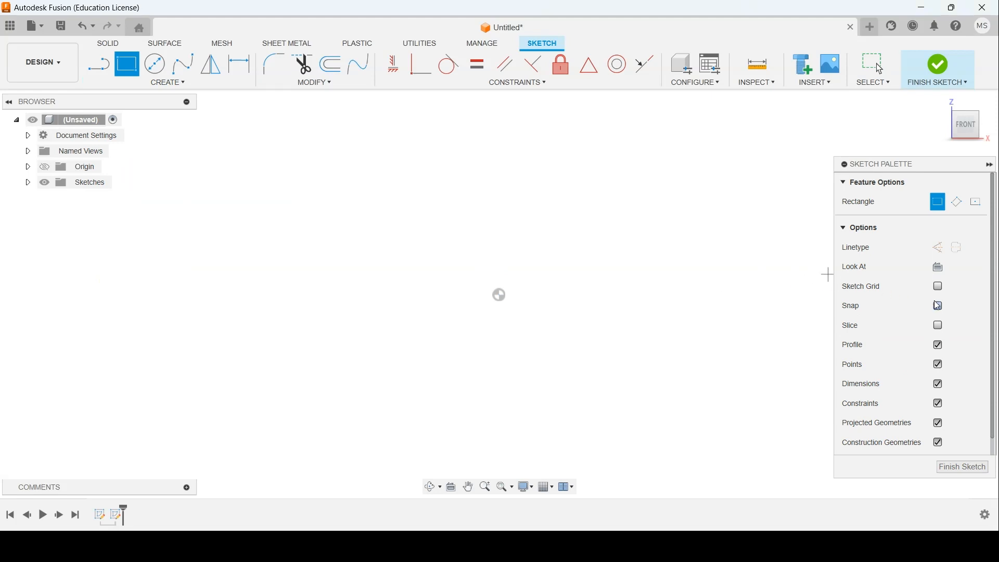
left_click(940, 288)
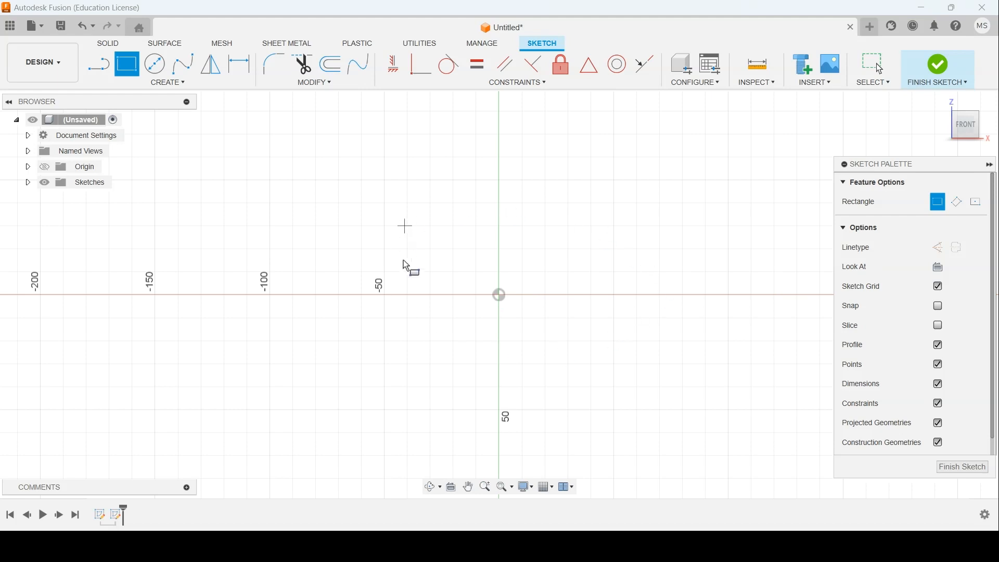
left_click(940, 306)
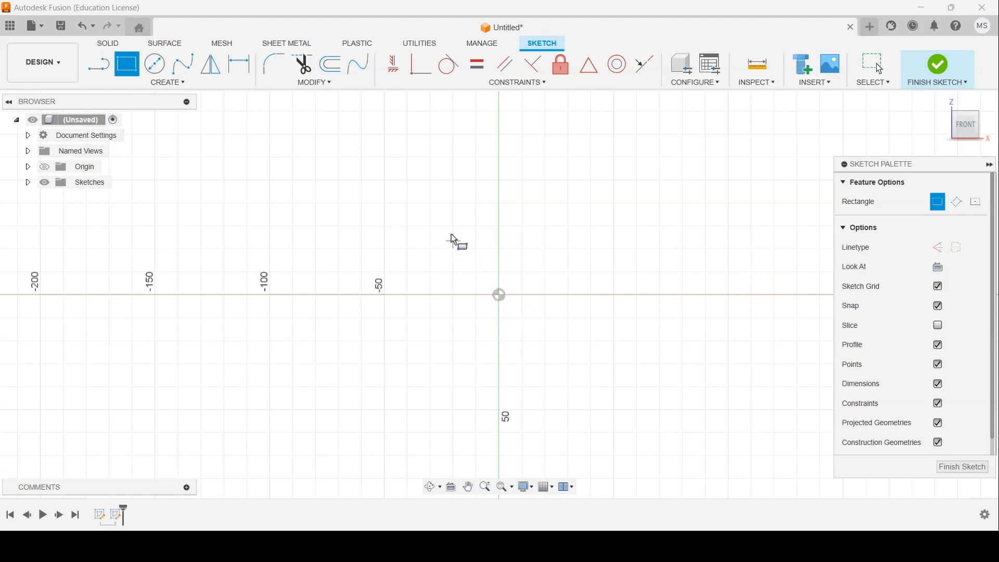
left_click(385, 180)
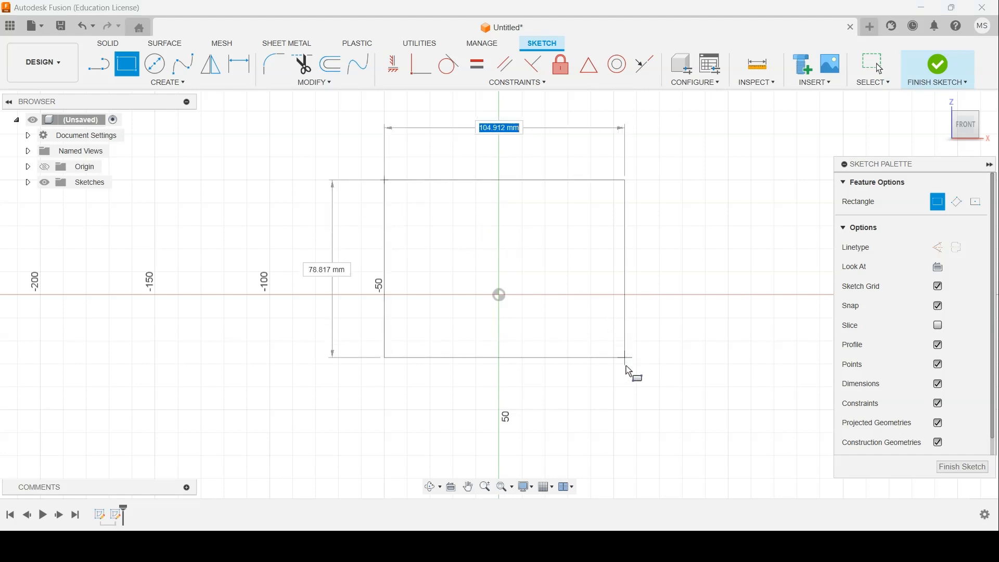
left_click(615, 413)
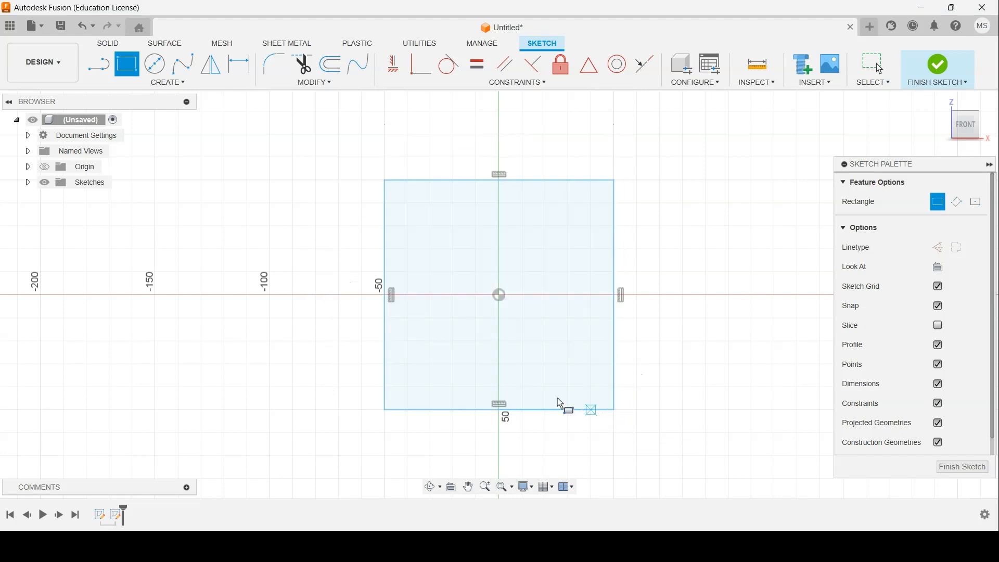
- Dimension the rectangle's top edge and set its length to 50 mm
left_click(233, 75)
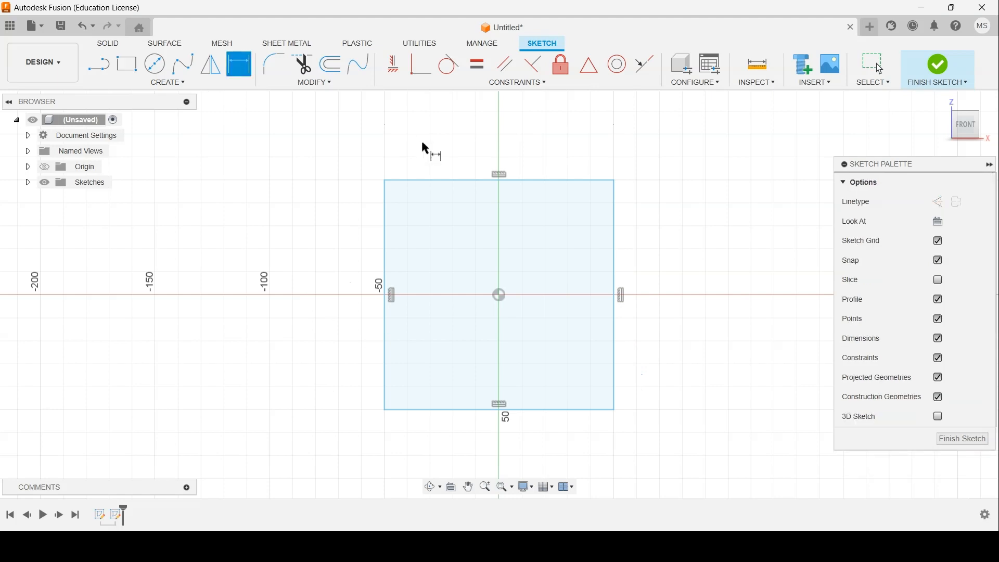
left_click(458, 180)
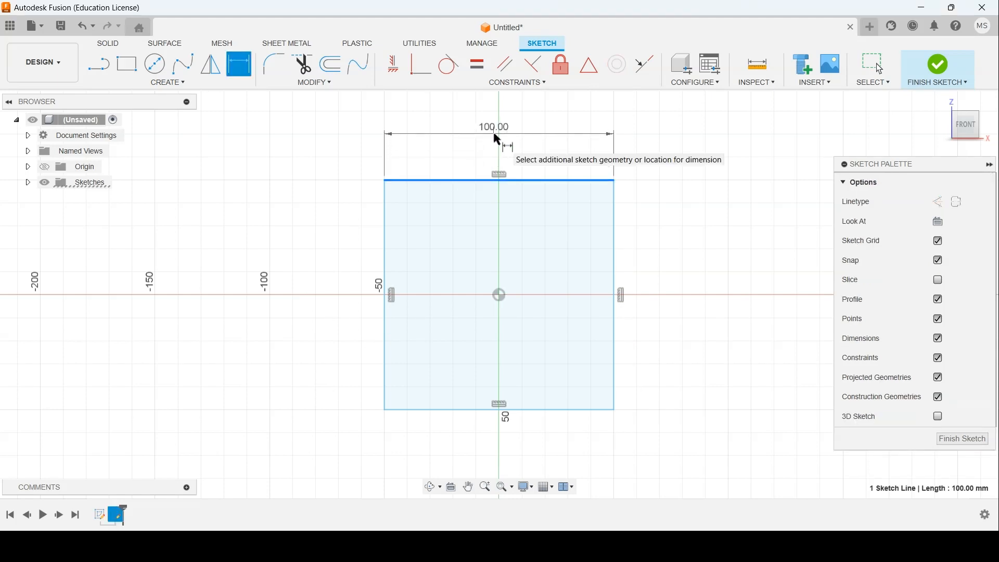
left_click(499, 138)
type("50")
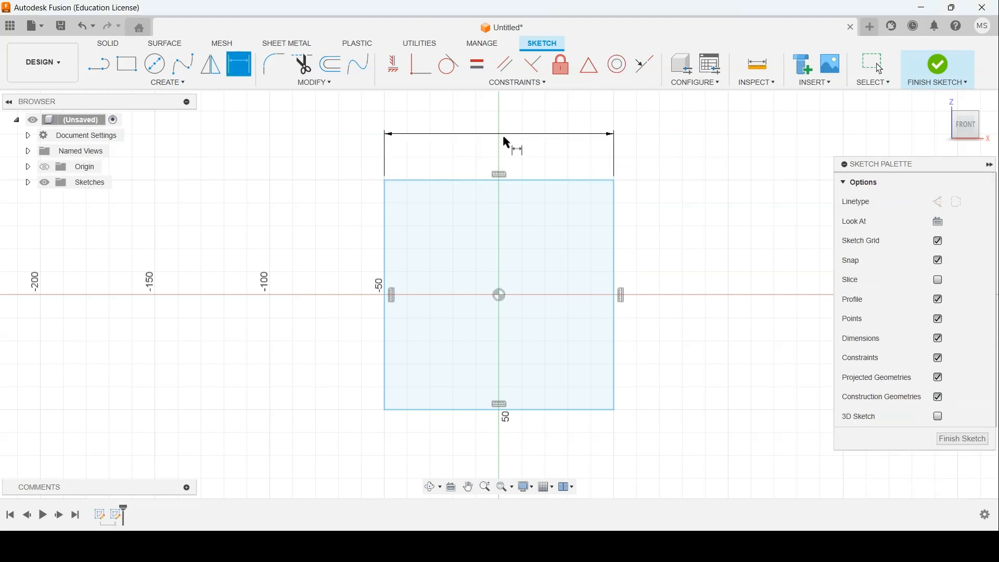
key("Return")
- Add a 50 mm height dimension to the rectangle's left edge and delete it again
left_click(441, 259)
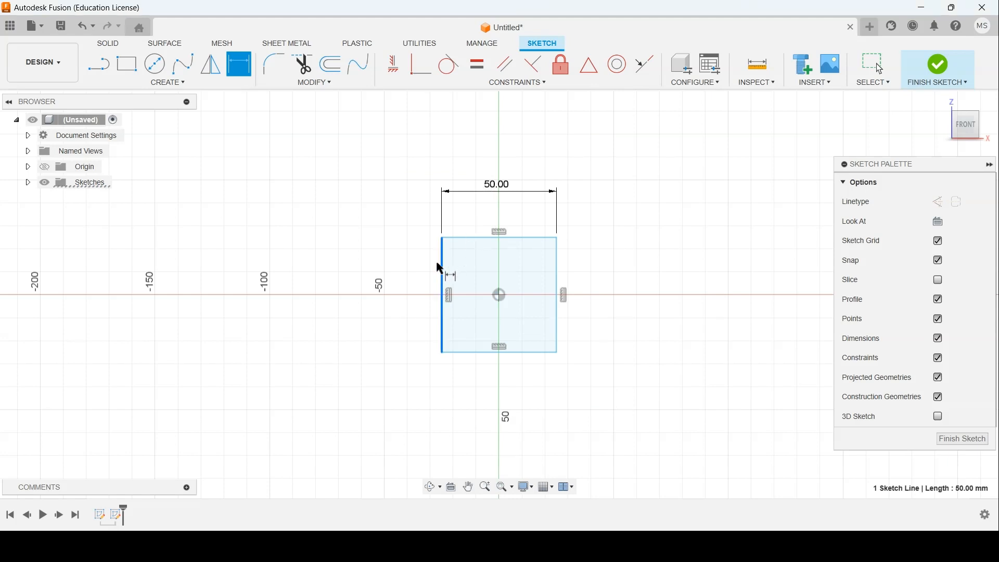
left_click(413, 300)
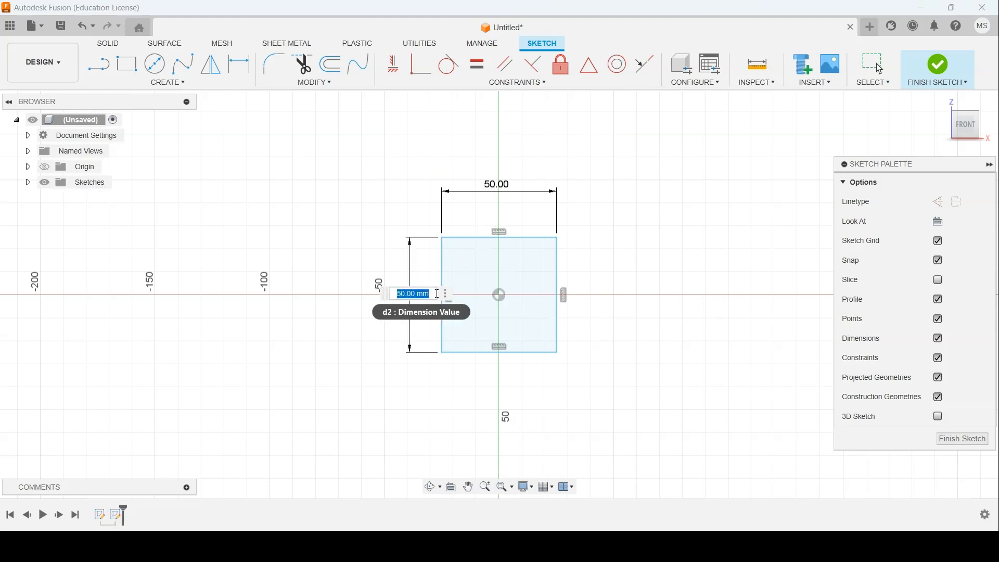
key("Return")
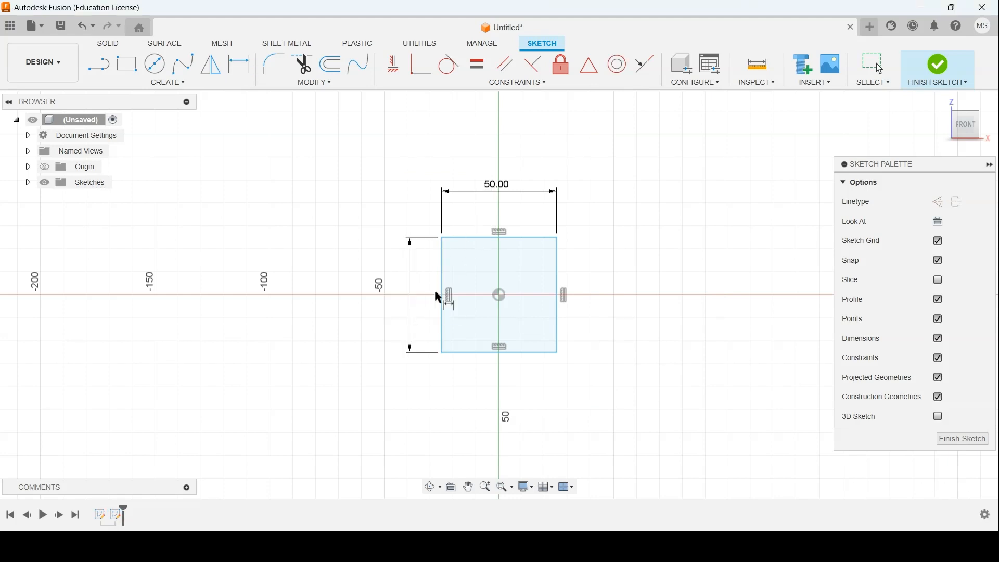
left_click(408, 300)
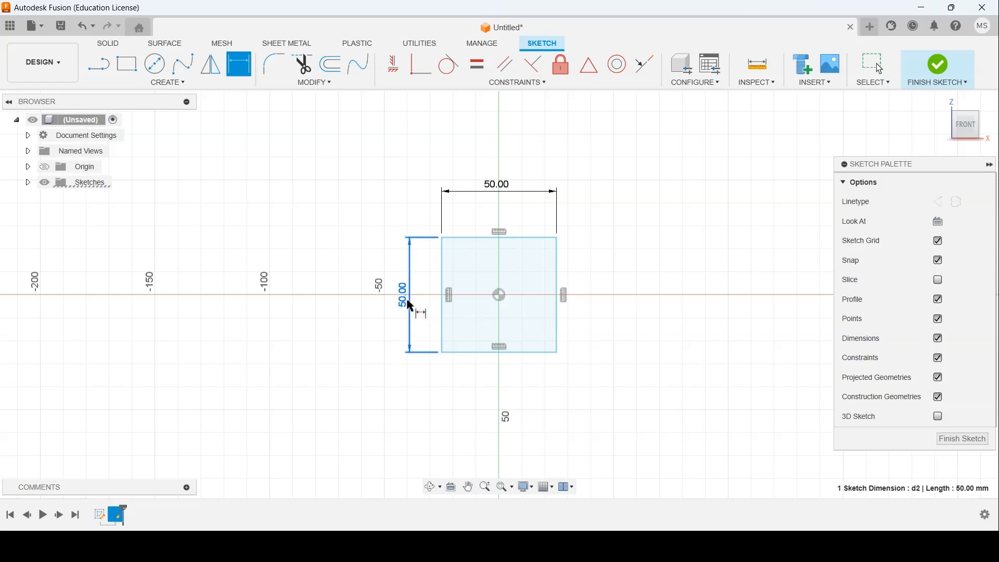
key("Delete")
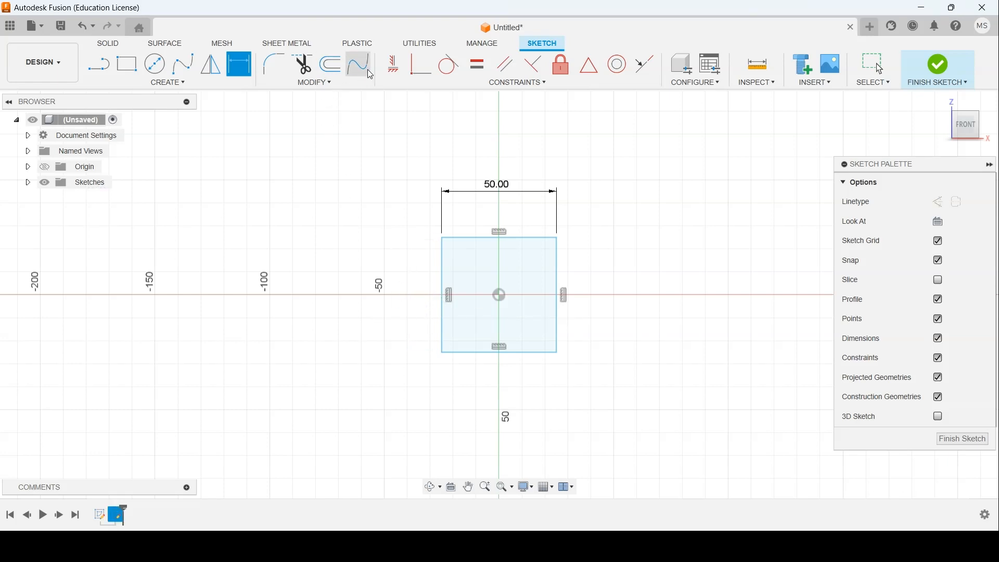
- Apply an Equal constraint between the rectangle's top and left edges
left_click(480, 71)
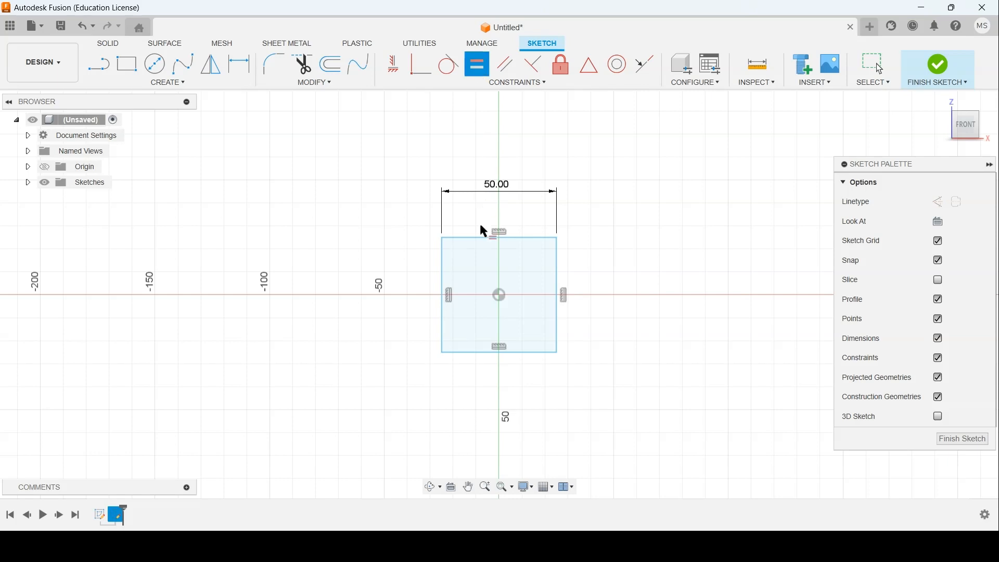
left_click(482, 239)
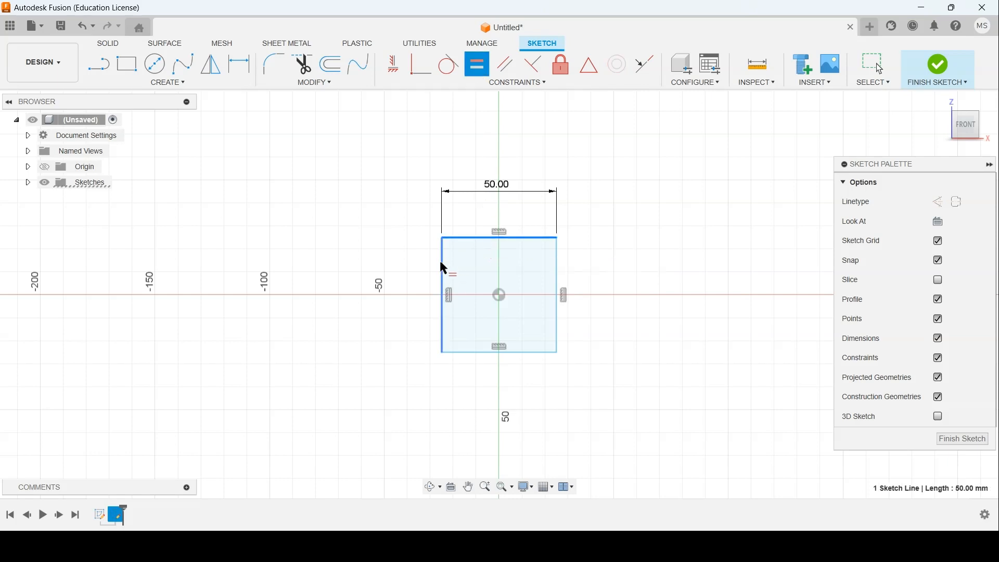
left_click(441, 264)
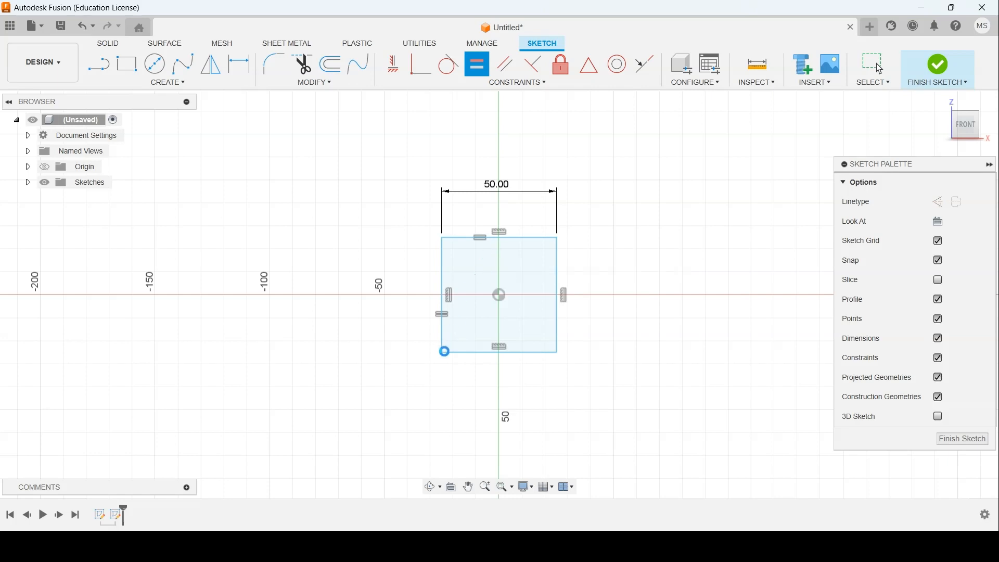
key("Escape")
- Try moving the square's lower-left corner onto the origin, and undo the move
mouse_move(445, 352)
left_mouse_down()
mouse_move(450, 343)
mouse_move(400, 250)
mouse_move(521, 281)
mouse_move(500, 295)
left_mouse_up()
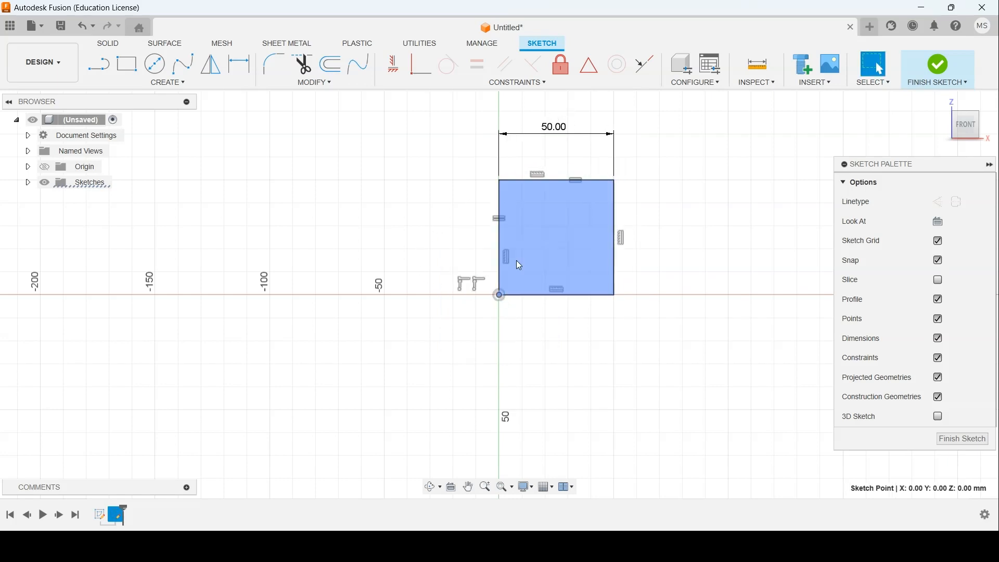
key("ctrl+z")
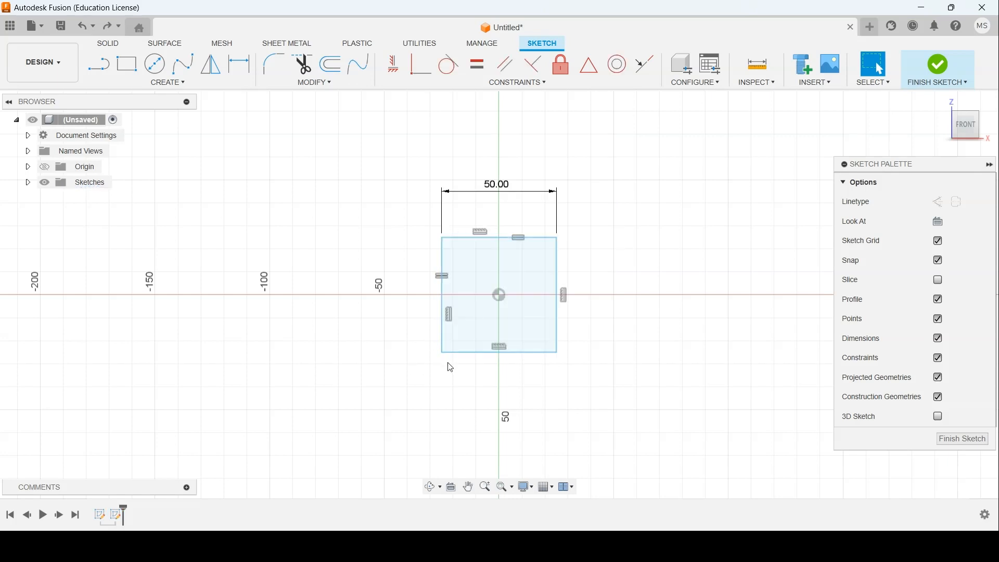
- Test how the square moves by its corners with the right edge's vertical constraint removed
mouse_move(441, 353)
left_mouse_down()
mouse_move(397, 357)
mouse_move(301, 258)
mouse_move(553, 285)
mouse_move(452, 232)
mouse_move(351, 248)
mouse_move(458, 238)
mouse_move(479, 326)
mouse_move(429, 332)
left_mouse_up()
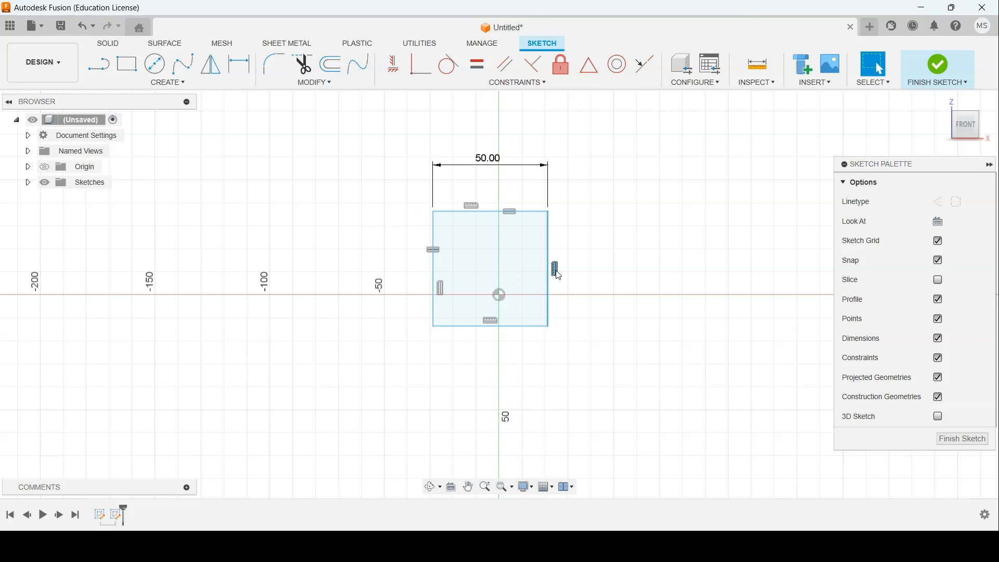
mouse_move(550, 213)
left_mouse_down()
mouse_move(602, 224)
mouse_move(497, 227)
mouse_move(619, 230)
mouse_move(404, 242)
mouse_move(558, 232)
left_mouse_up()
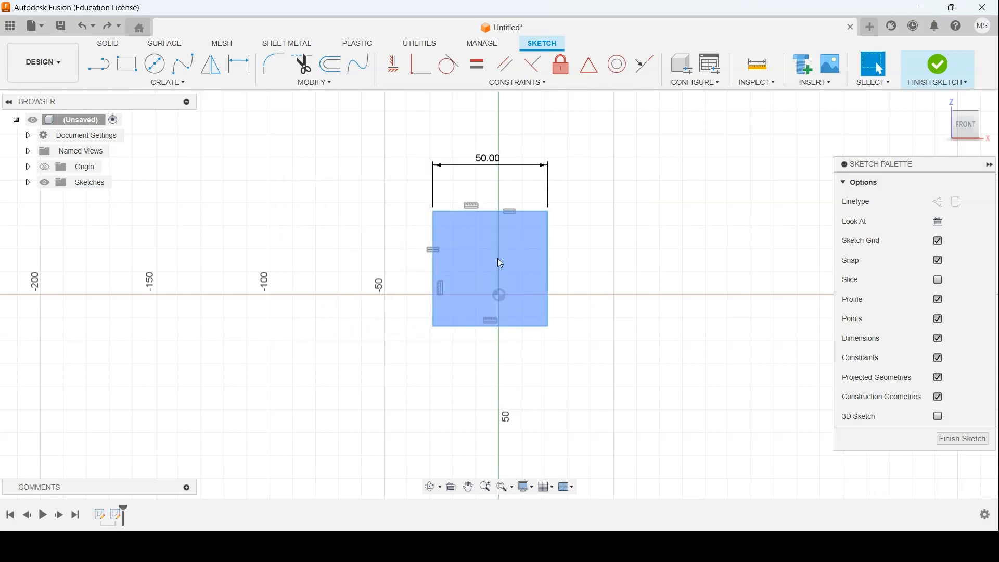
key("ctrl+z")
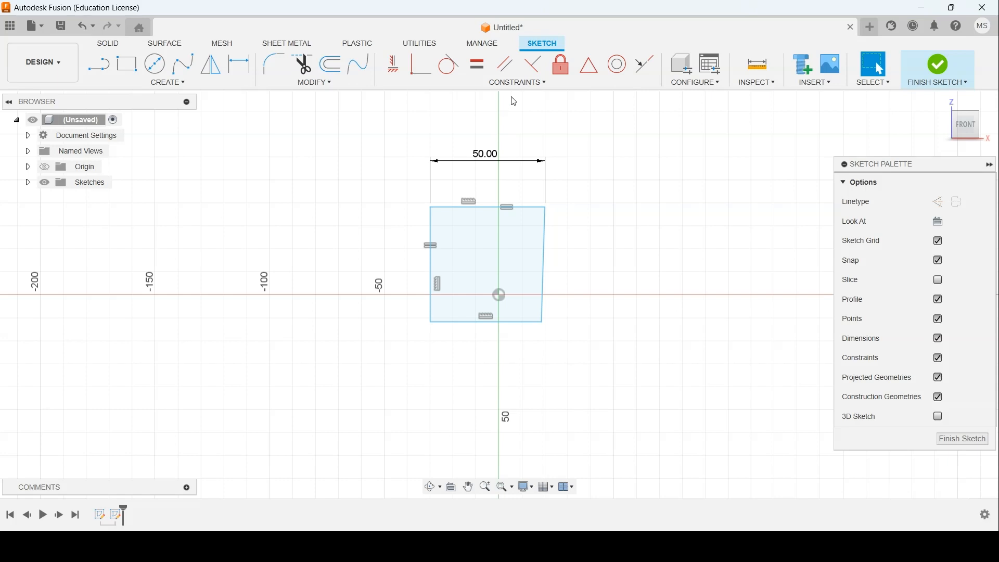
- Constrain the square's right edge to vertical and anchor its lower-left corner on the origin
left_click(397, 70)
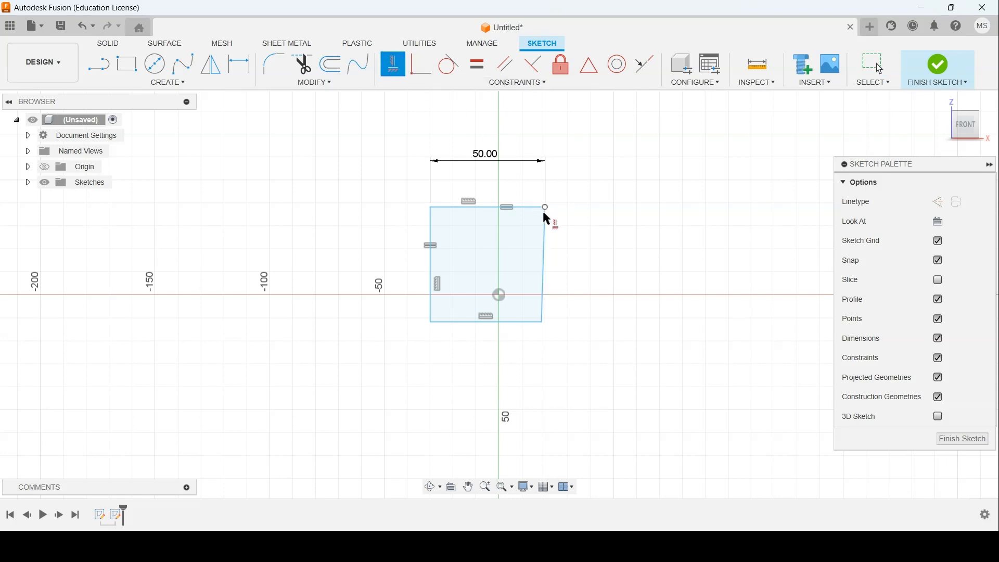
left_click(545, 226)
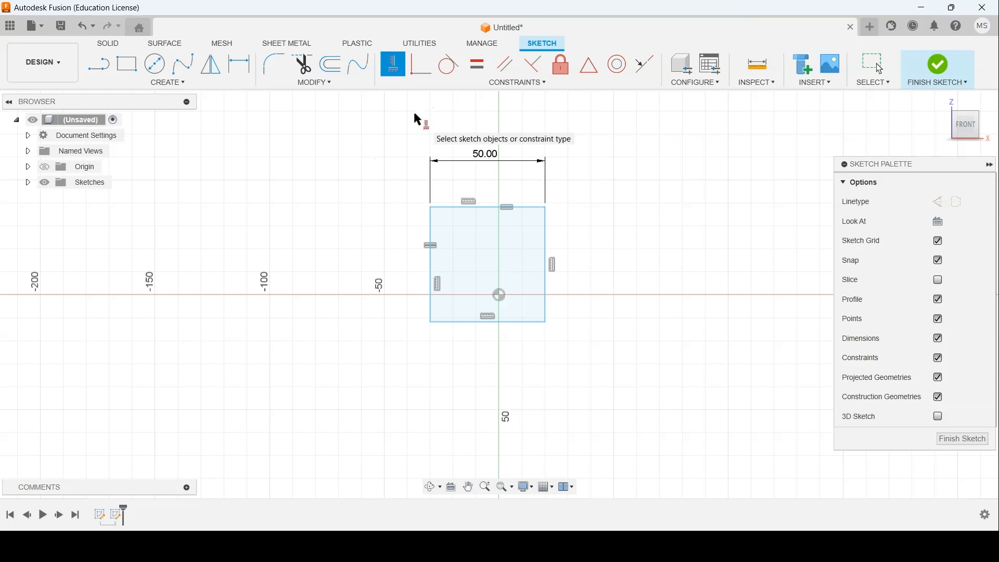
key("Escape")
left_click_drag(432, 323, 499, 295)
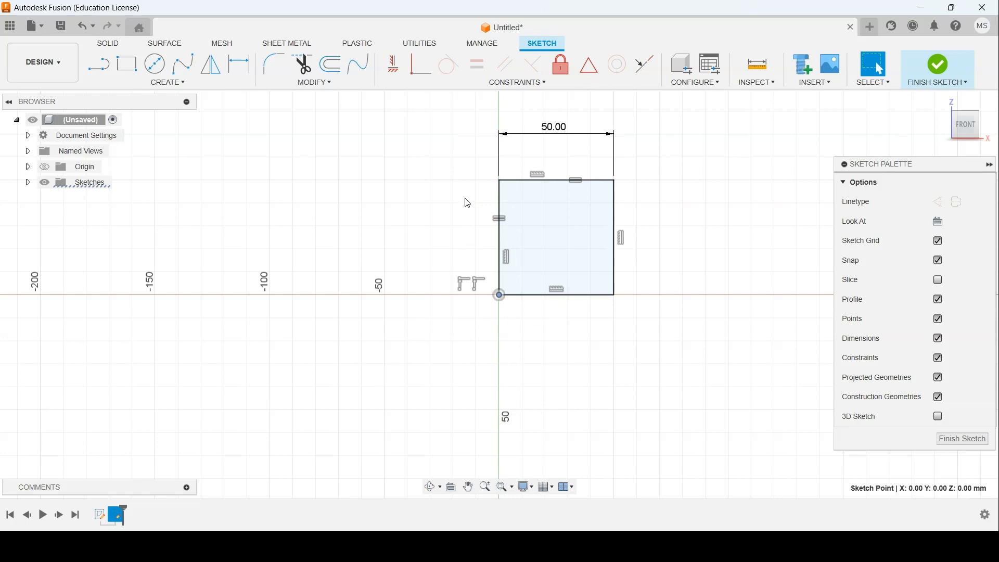
- Check the hole diameters and positions in the Example 04 drawing in Microsoft Word, and return to the Fusion sketch
scroll(692, 161, "up", 3)
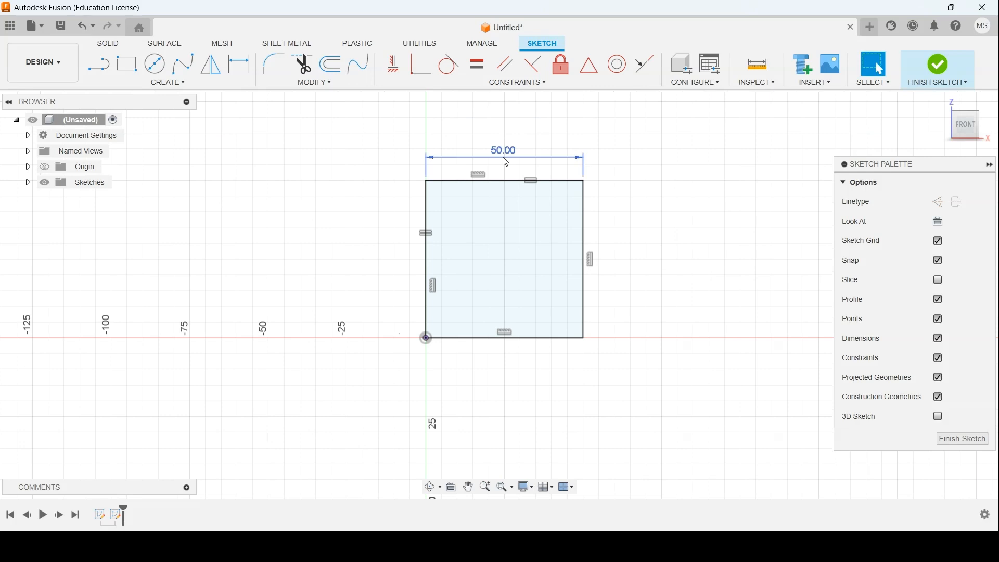
scroll(559, 163, "down", 2)
scroll(561, 165, "up", 2)
scroll(560, 165, "up", 1)
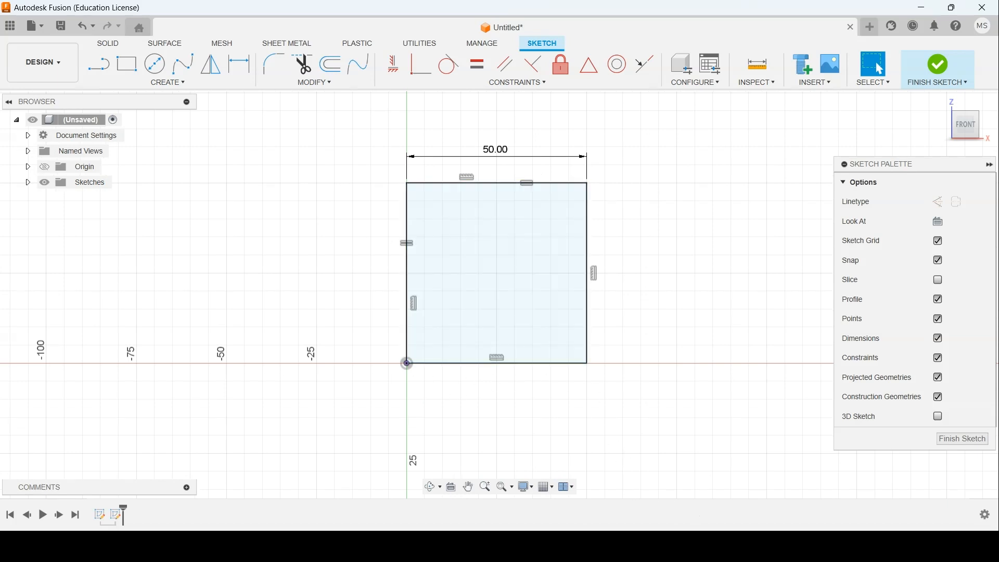
left_click(715, 545)
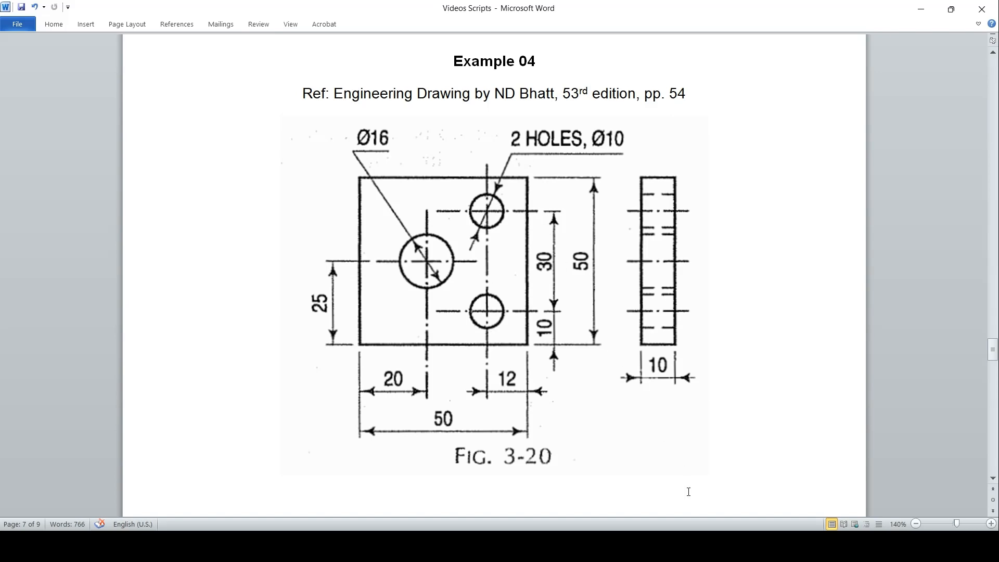
left_click(715, 546)
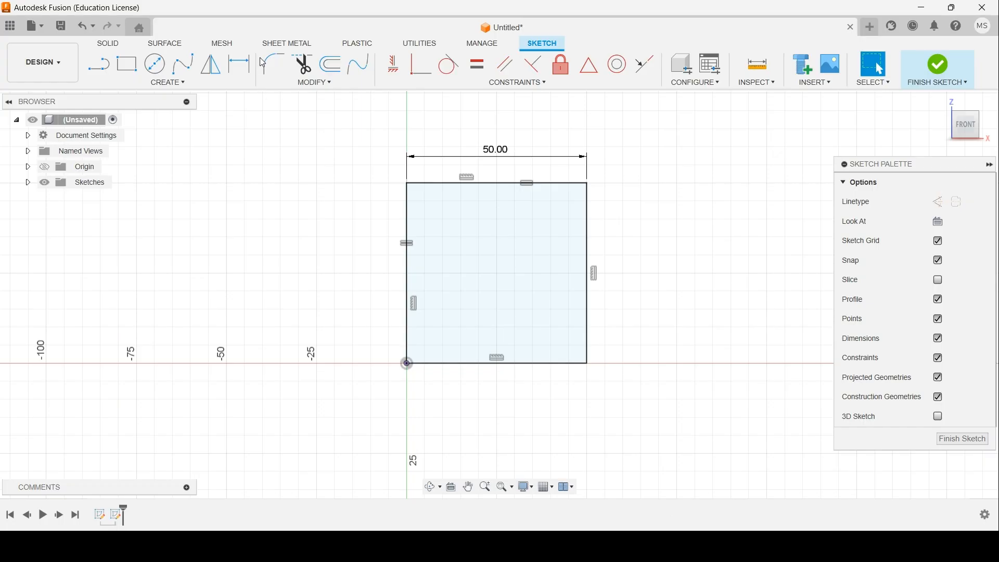
- Sketch three circles in the square: two near the right edge, the upper about 10 mm in diameter, and a larger one left of centre
left_click(154, 64)
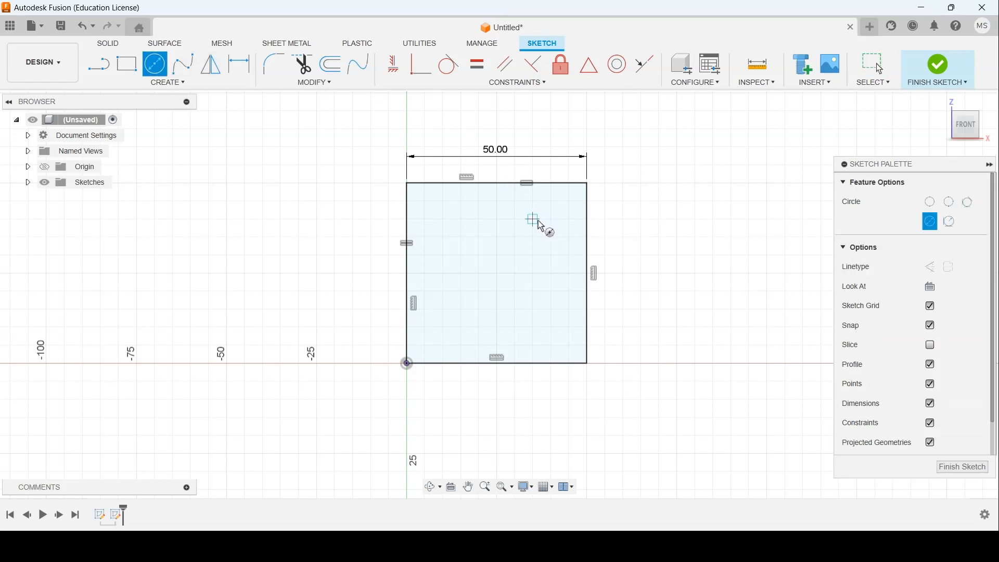
left_click(532, 219)
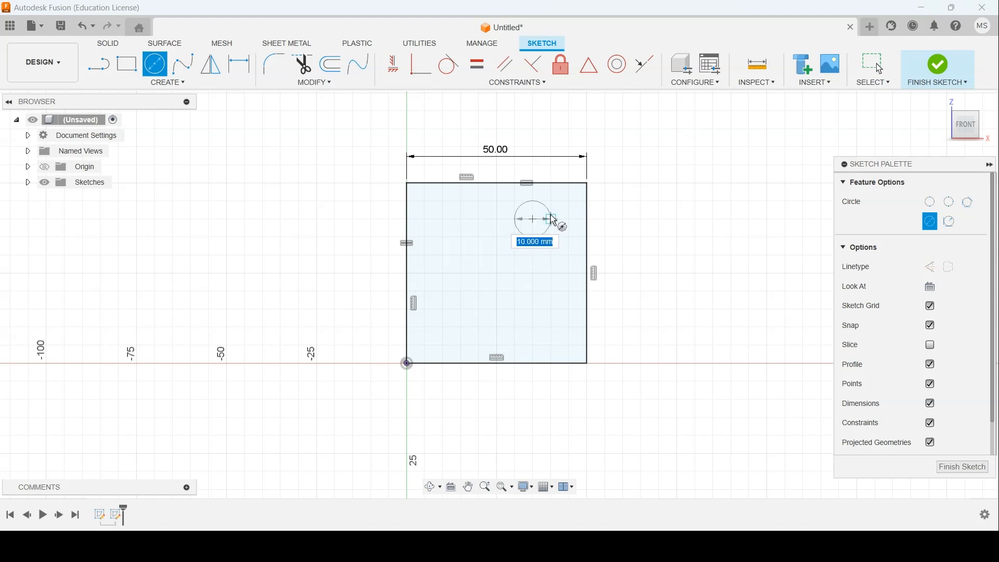
left_click(553, 219)
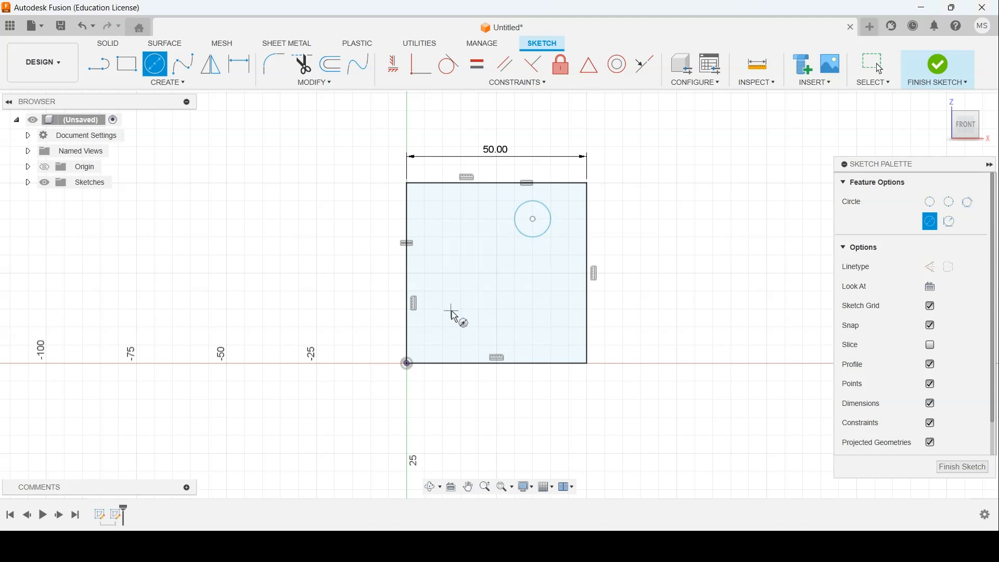
left_click(533, 328)
left_click(551, 313)
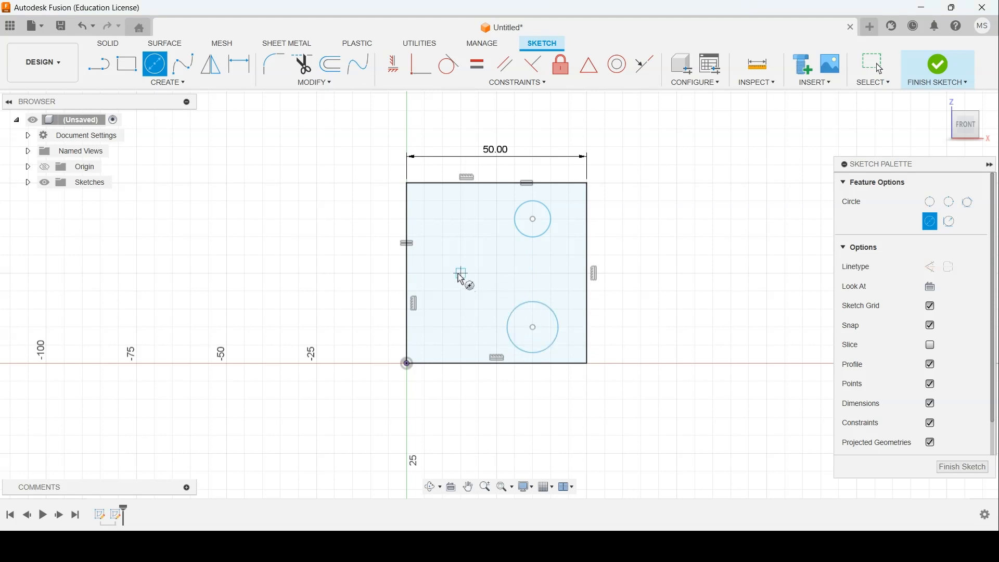
left_click(460, 273)
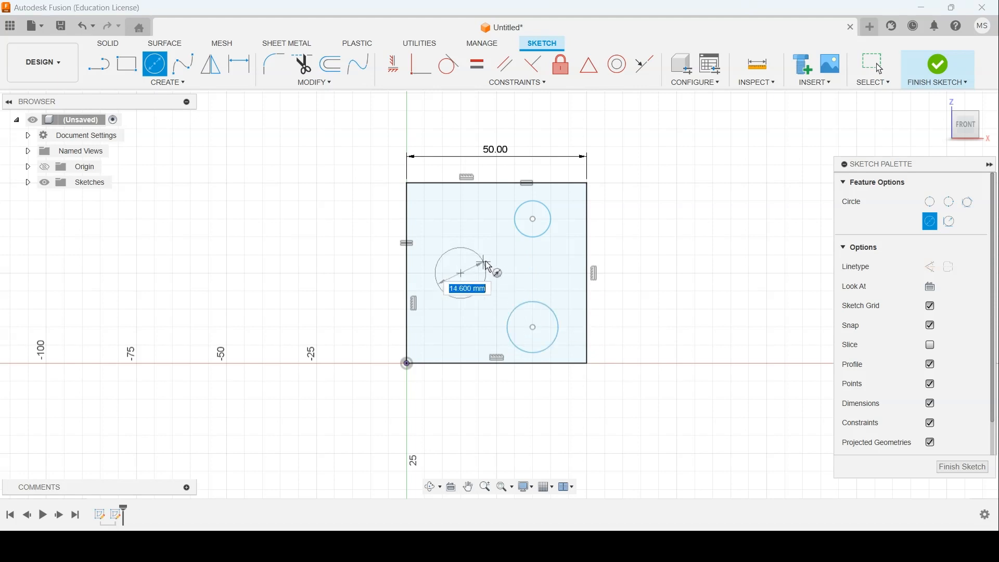
left_click(492, 260)
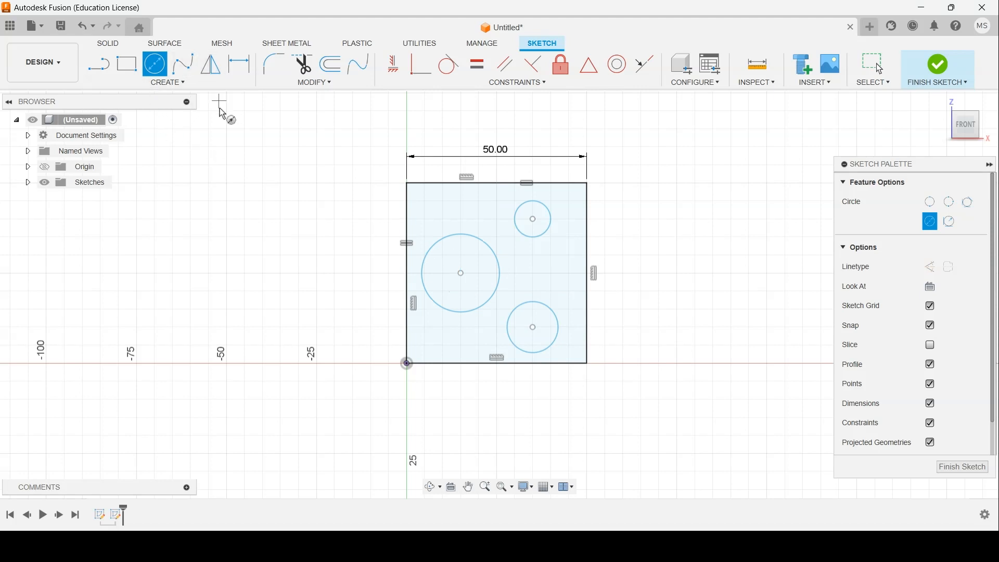
- Dimension the large circle's diameter as 20 mm
key("d")
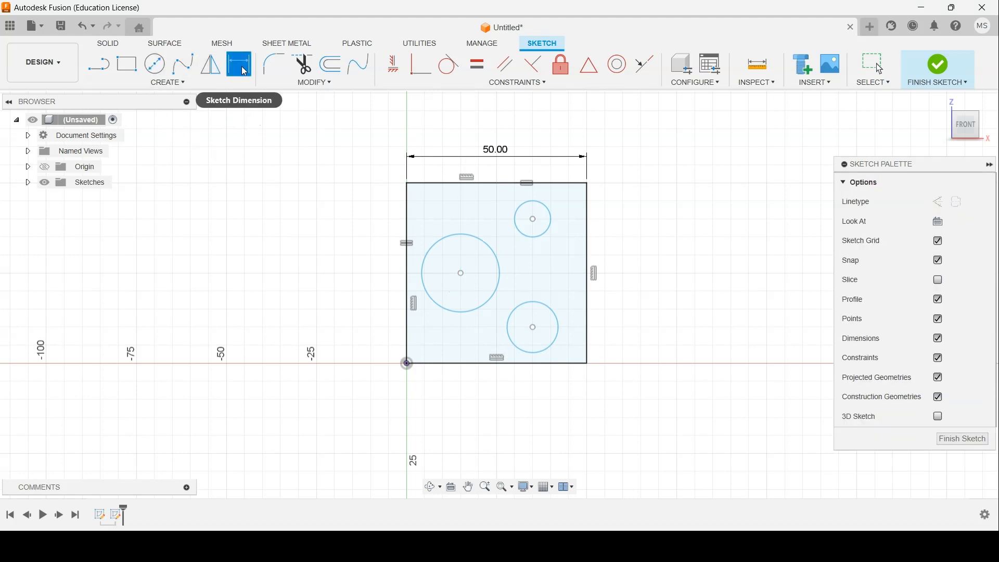
left_click(446, 238)
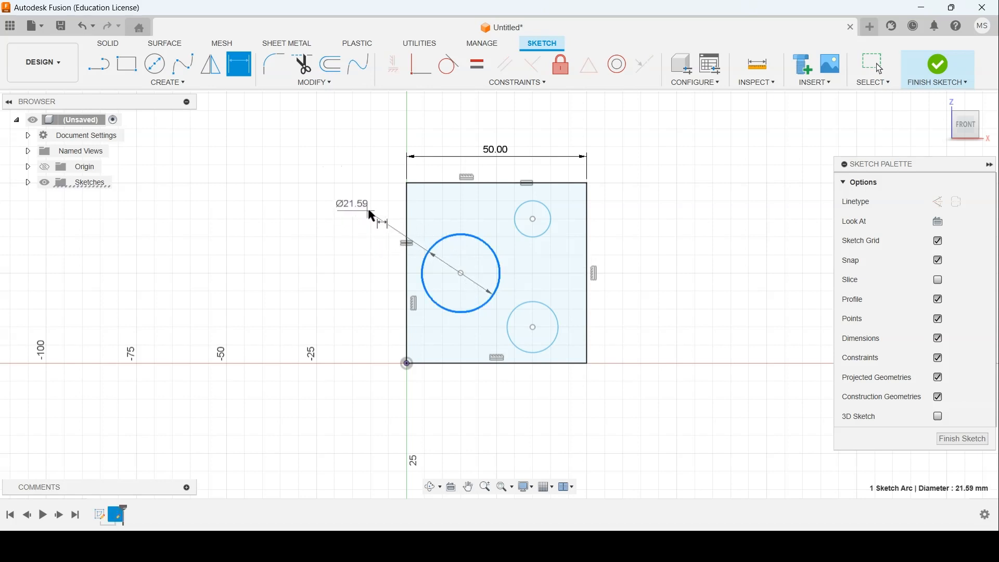
left_click(389, 205)
type("20")
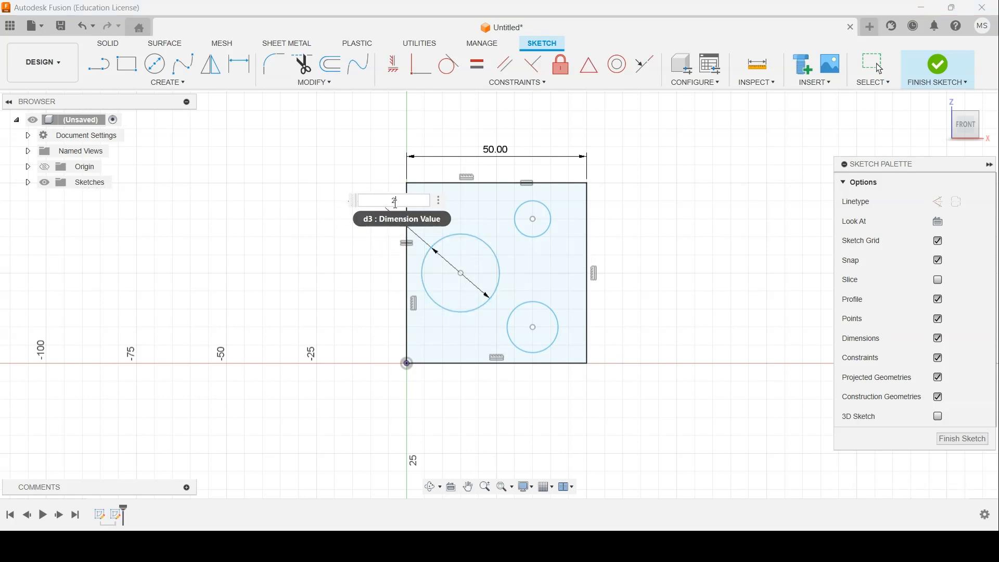
key("Return")
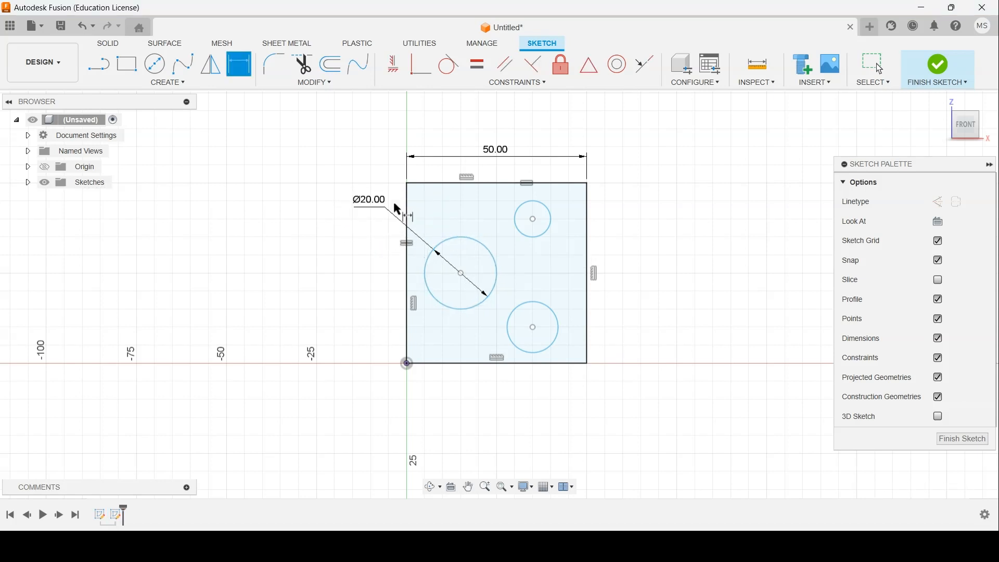
- Dimension the lower small circle's diameter as 10 mm and constrain the upper small circle equal to it
left_click(549, 305)
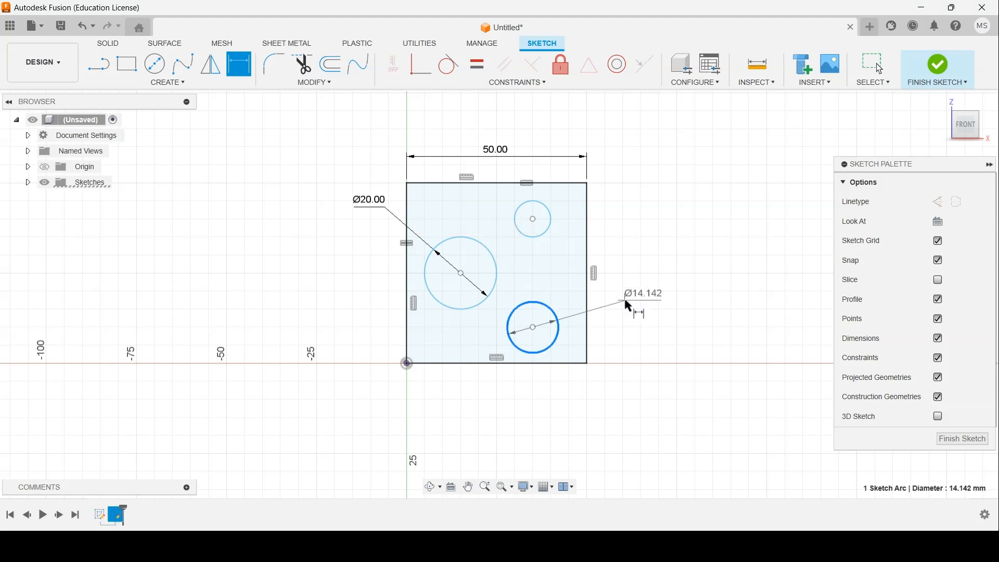
left_click(587, 386)
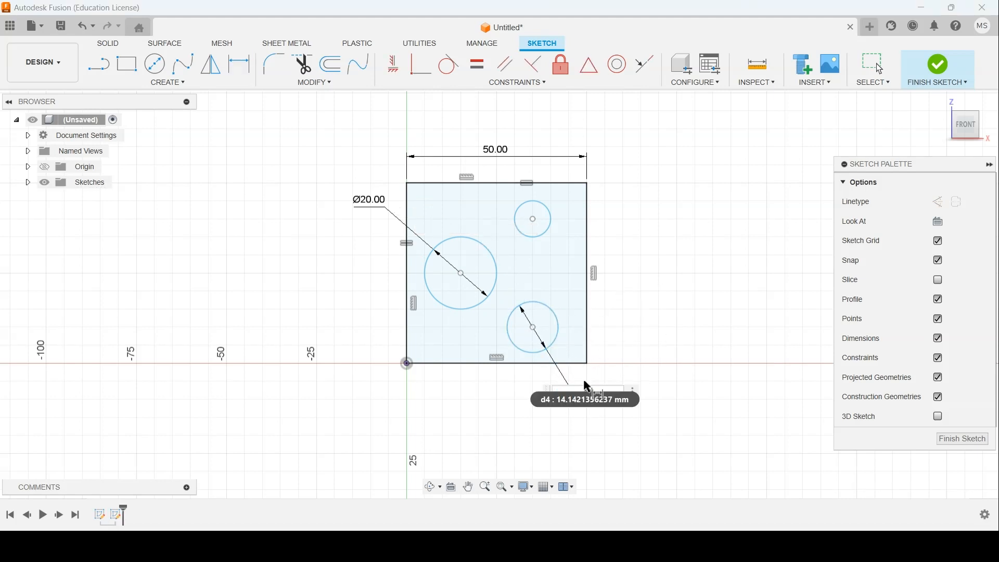
type("10")
key("Return")
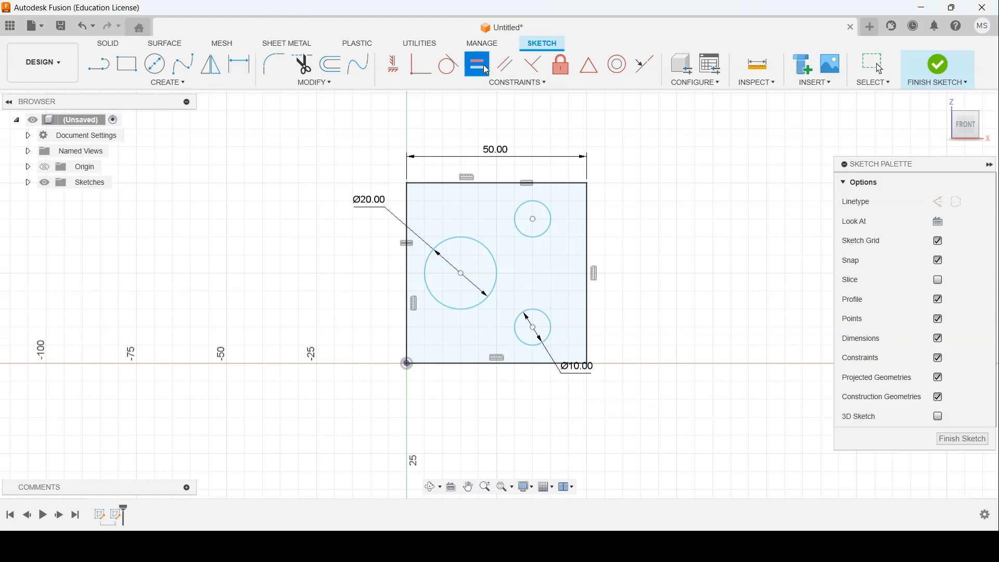
left_click(544, 314)
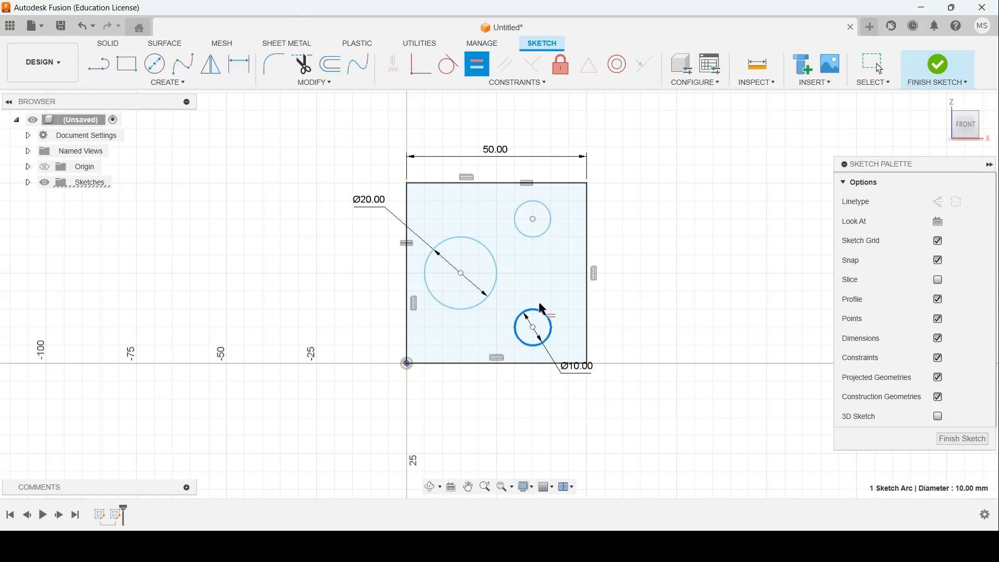
left_click(547, 227)
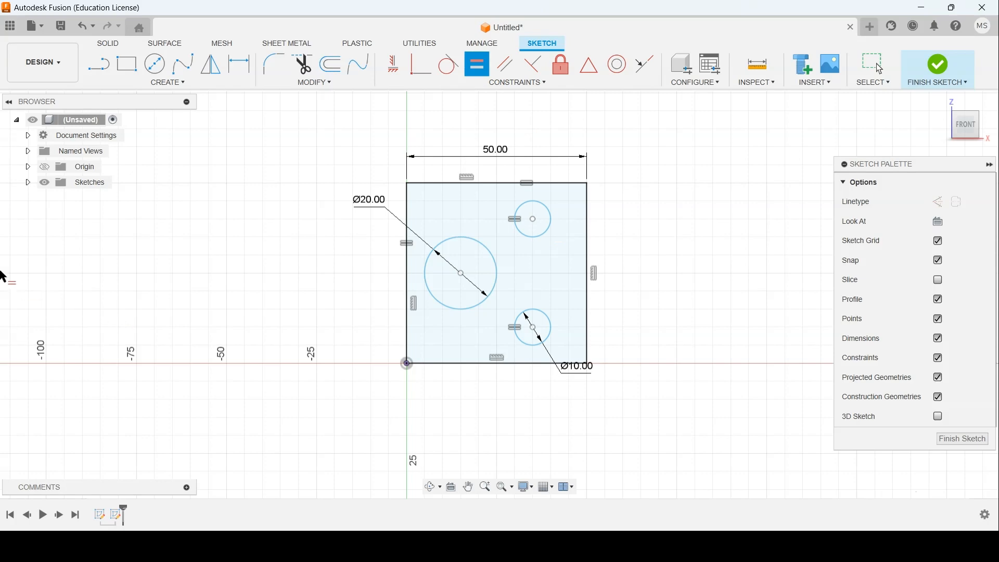
- Check the Example 04 drawing in Microsoft Word, and in the Fusion sketch dimension the lower small circle's centre 10 mm above the square's bottom edge
mouse_move(715, 546)
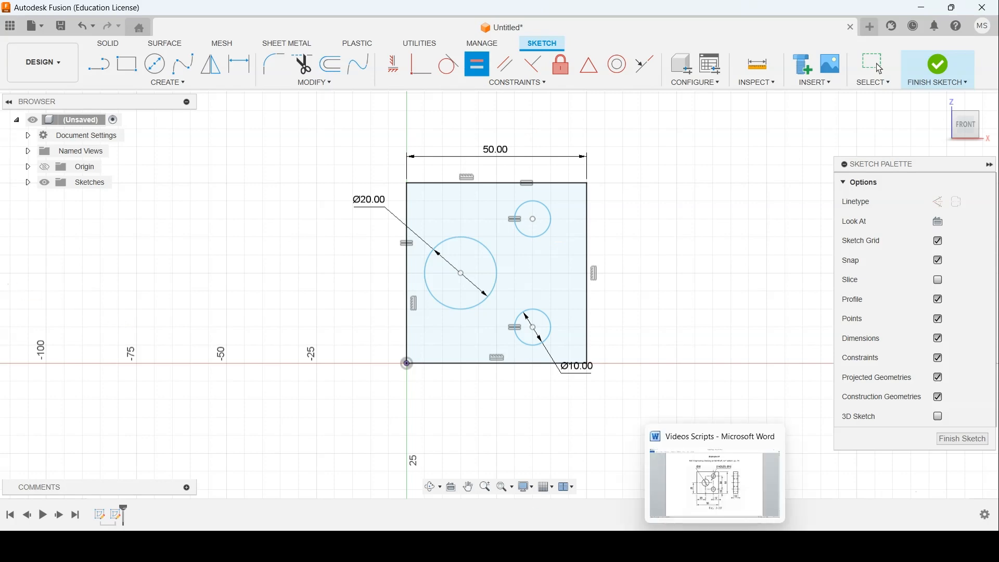
left_click(714, 483)
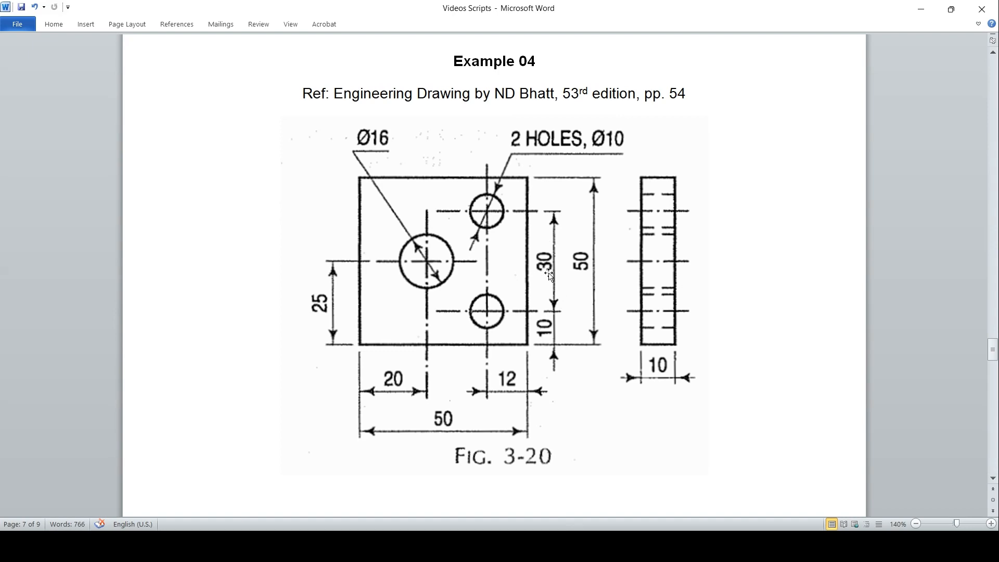
left_click(715, 546)
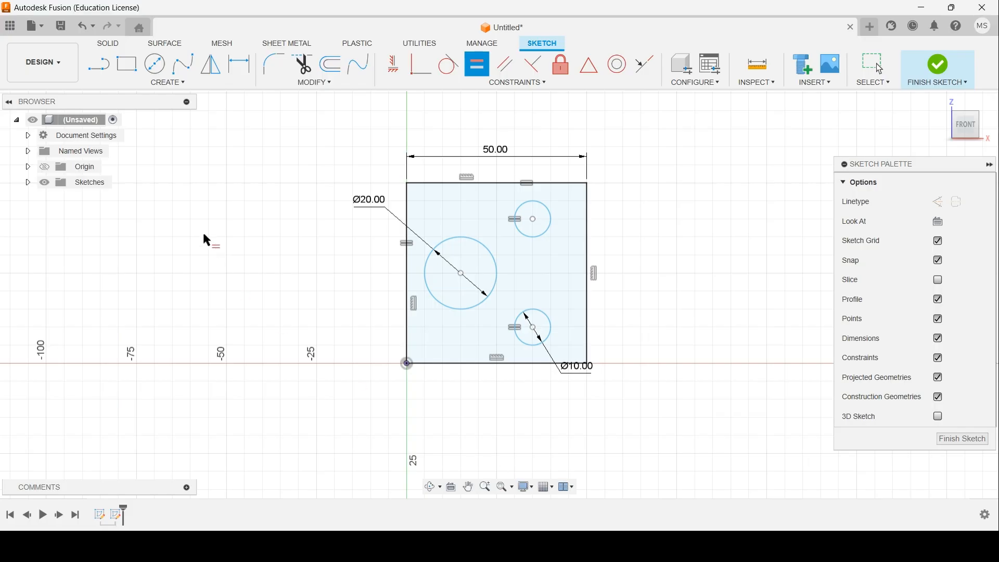
left_click(240, 65)
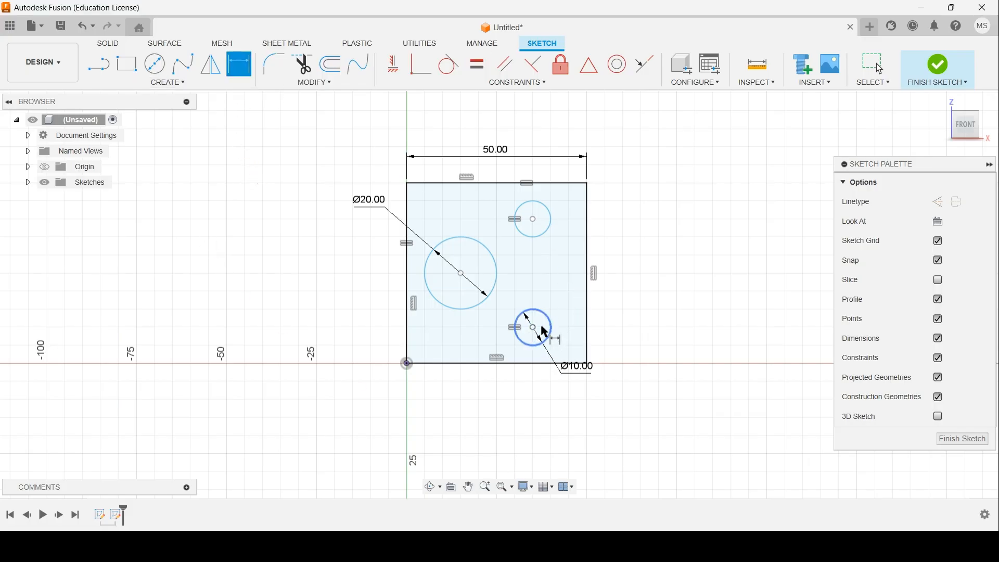
left_click(534, 328)
left_click(535, 363)
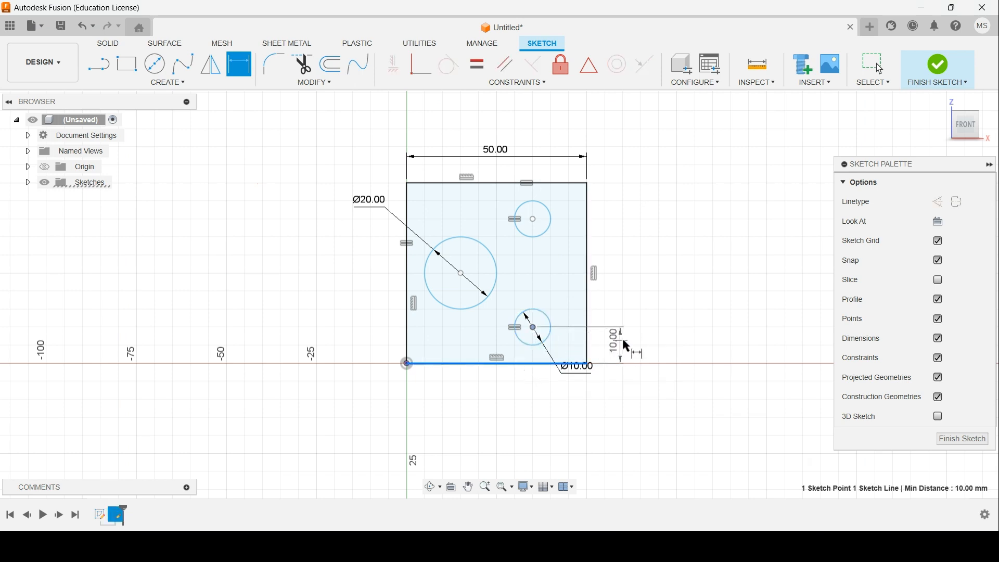
left_click(627, 339)
key("Return")
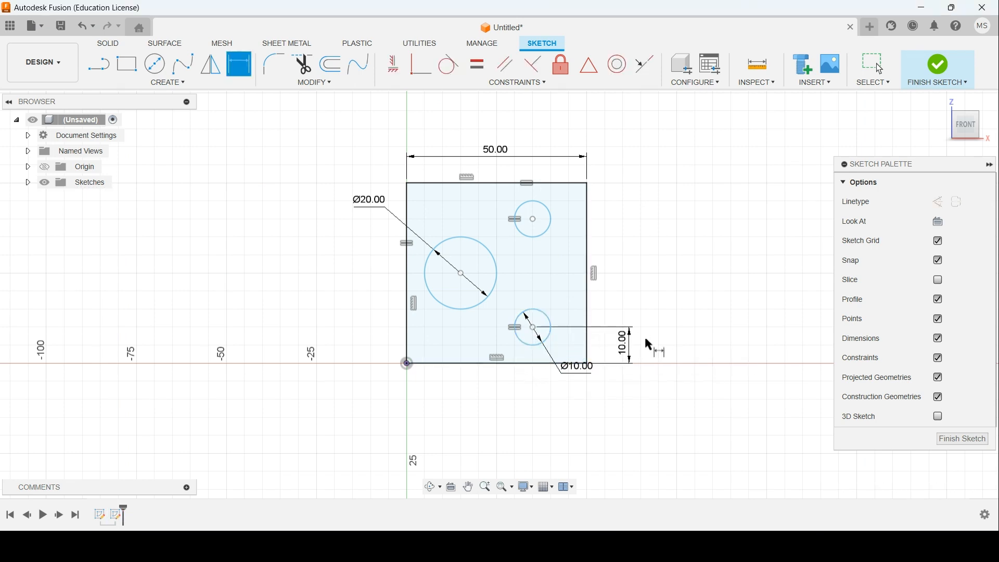
- Dimension the vertical distance between the two small circles' centres as 30 mm
left_click(533, 328)
left_click(533, 219)
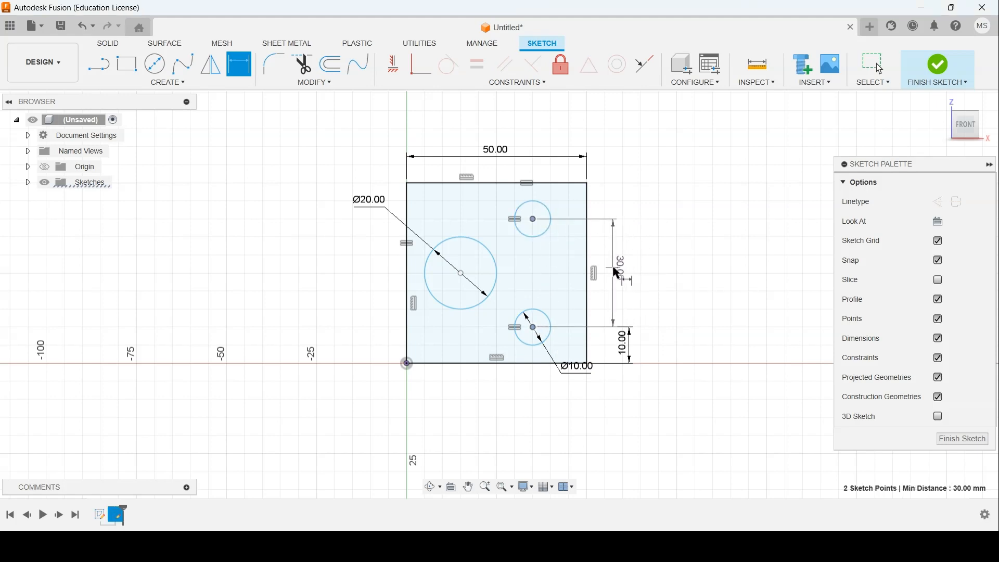
left_click(631, 264)
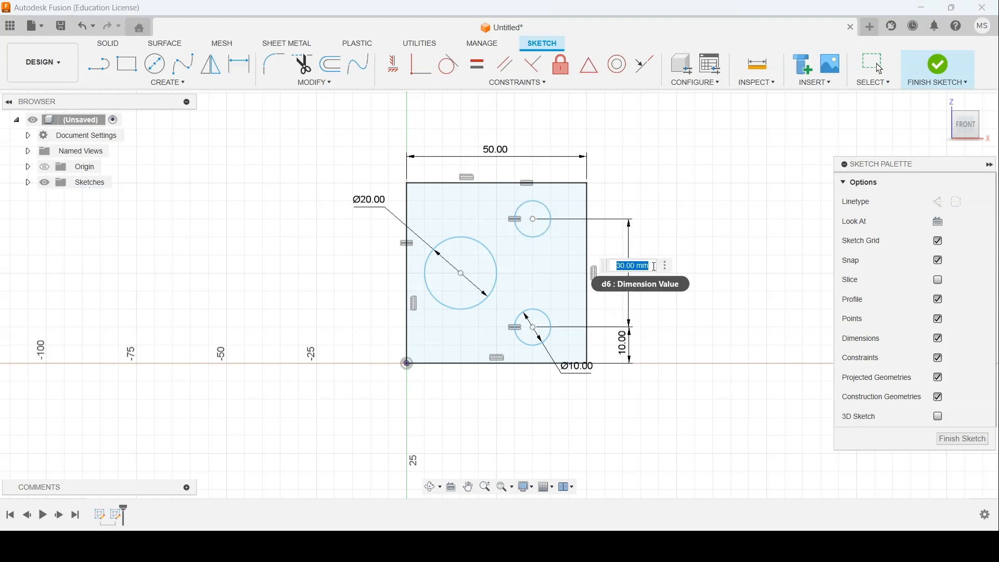
key("Return")
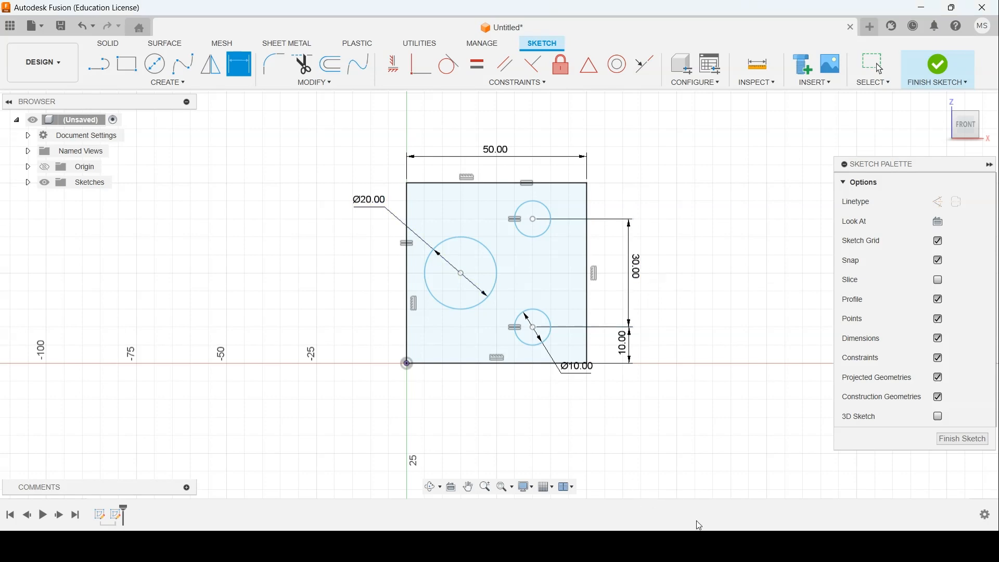
- Check the drawing in Microsoft Word, and in the Fusion sketch dimension the large circle's centre 25 mm above the square's bottom edge
left_click(700, 544)
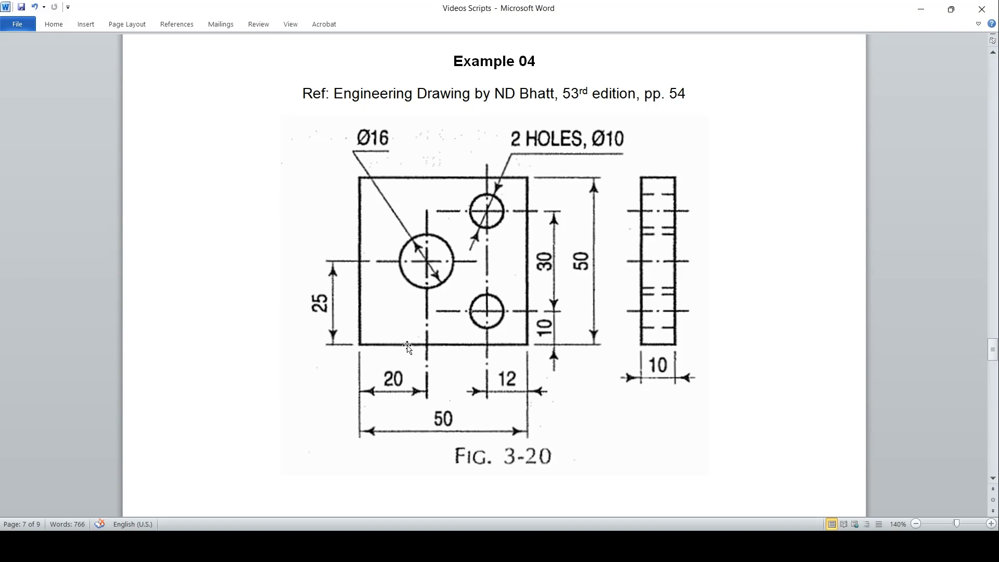
left_click(654, 544)
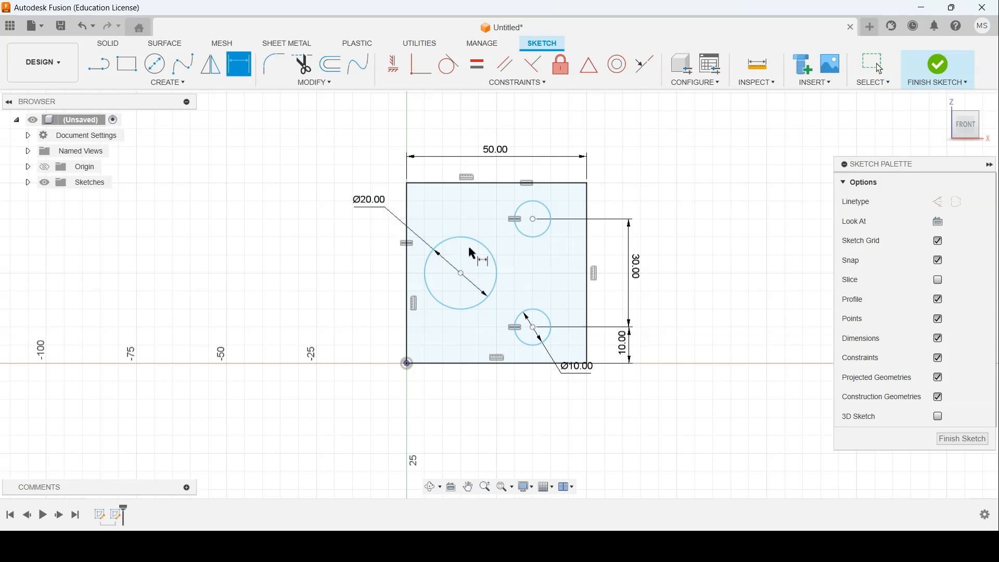
left_click(461, 273)
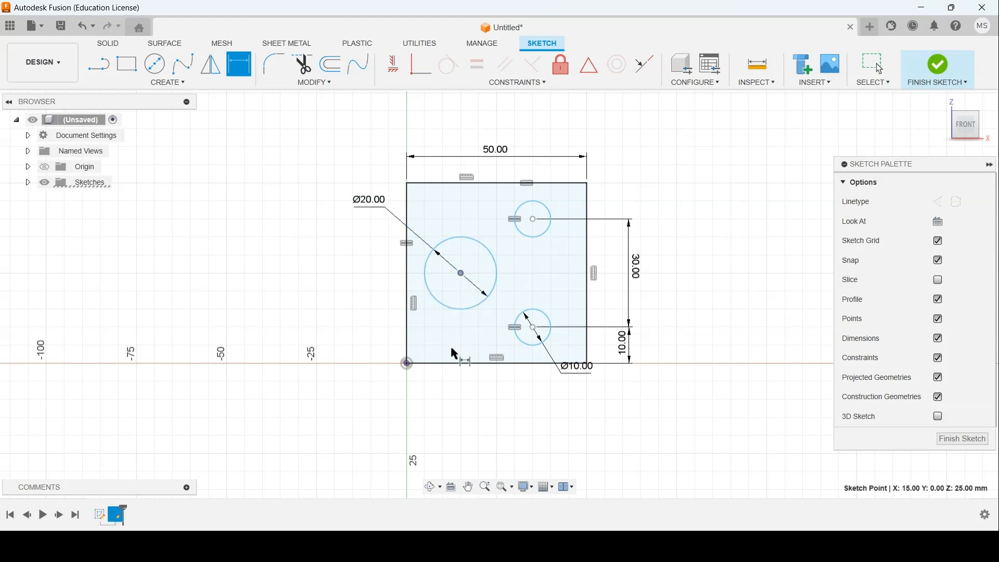
left_click(458, 363)
left_click(364, 323)
key("Return")
- Dimension the large circle's centre 20 mm from the square's left edge
left_click(461, 274)
left_click(407, 266)
left_click(439, 391)
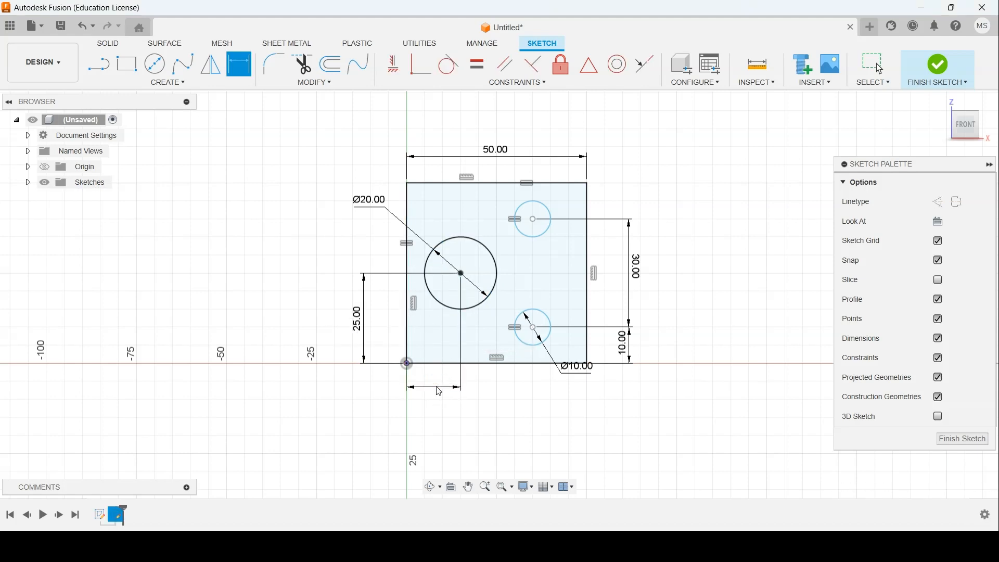
type("20")
key("Return")
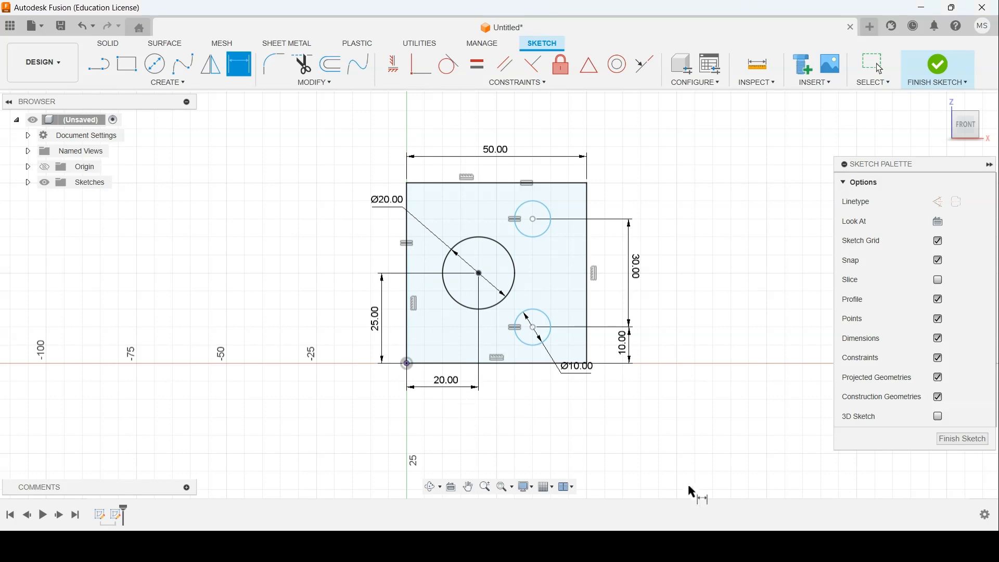
- Check the drawing in Word, dimension the lower small circle's centre 12 mm from the square's right edge in Fusion, and shift its Ø10 label leftward
mouse_move(715, 546)
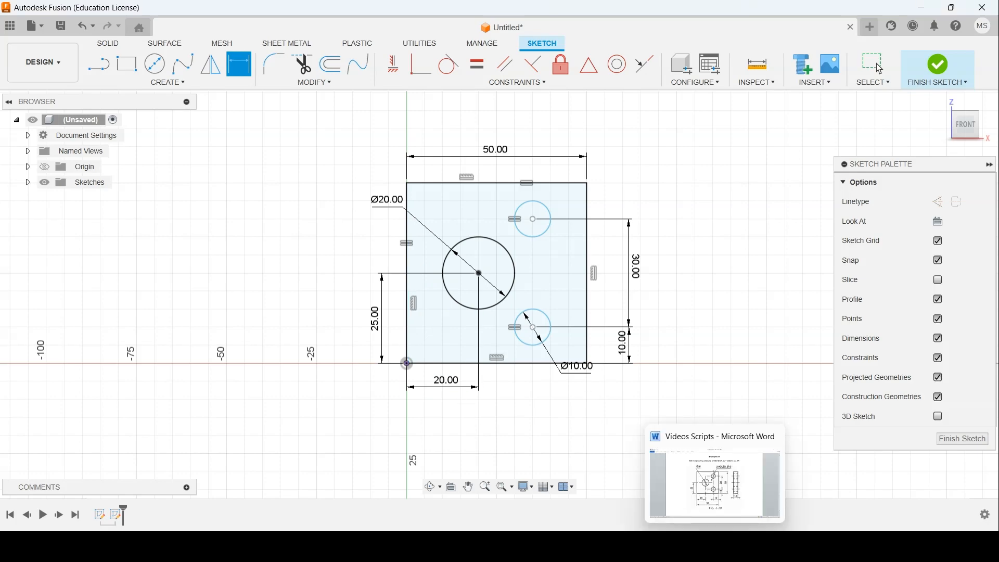
left_click(691, 512)
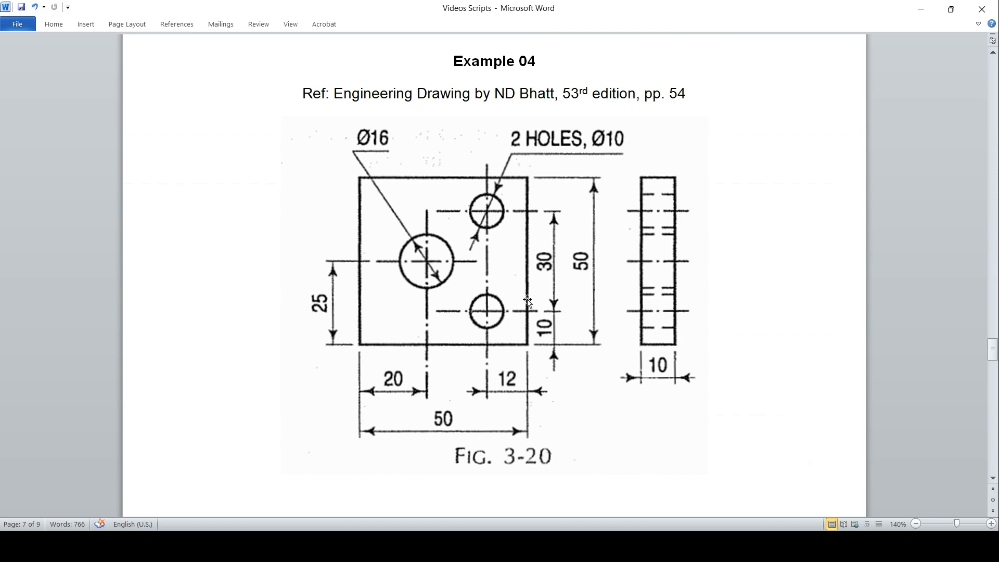
left_click(700, 544)
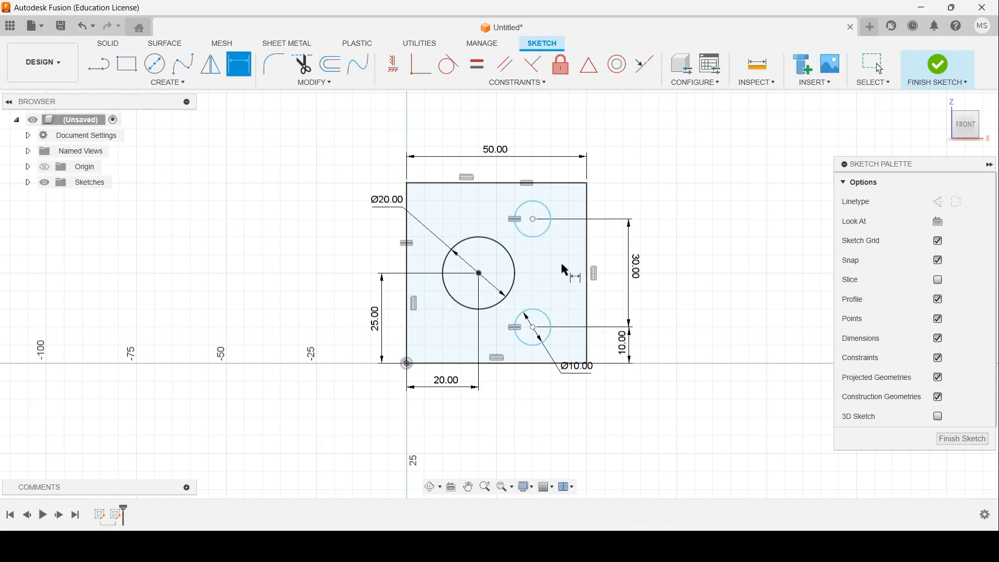
left_click(587, 314)
left_click(535, 329)
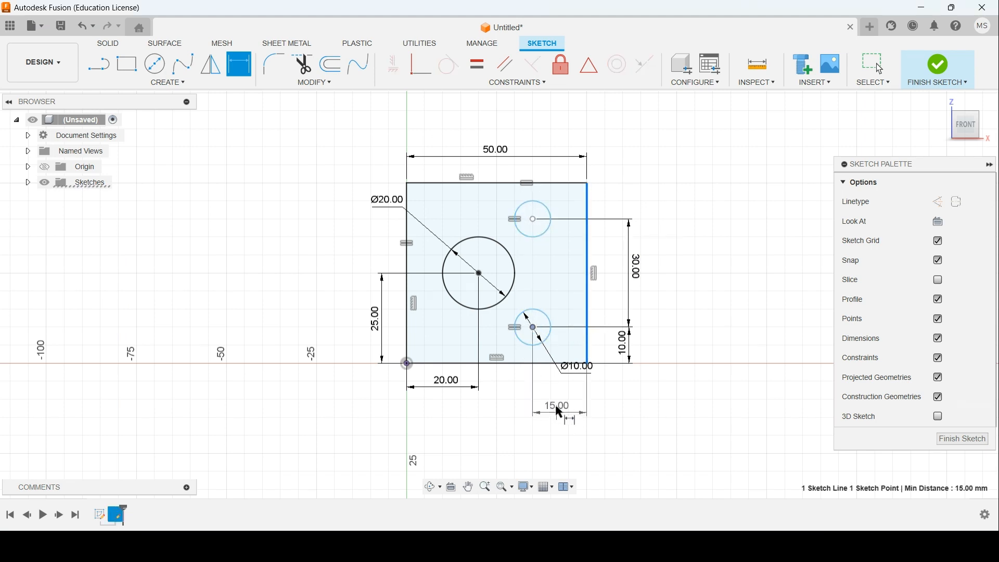
left_click(558, 395)
type("12")
key("Return")
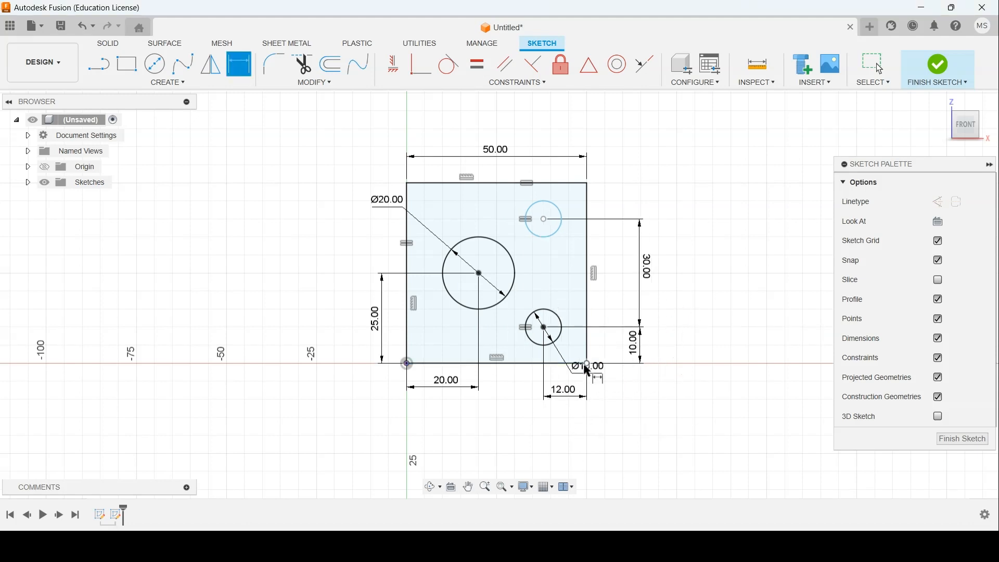
left_click_drag(591, 371, 524, 388)
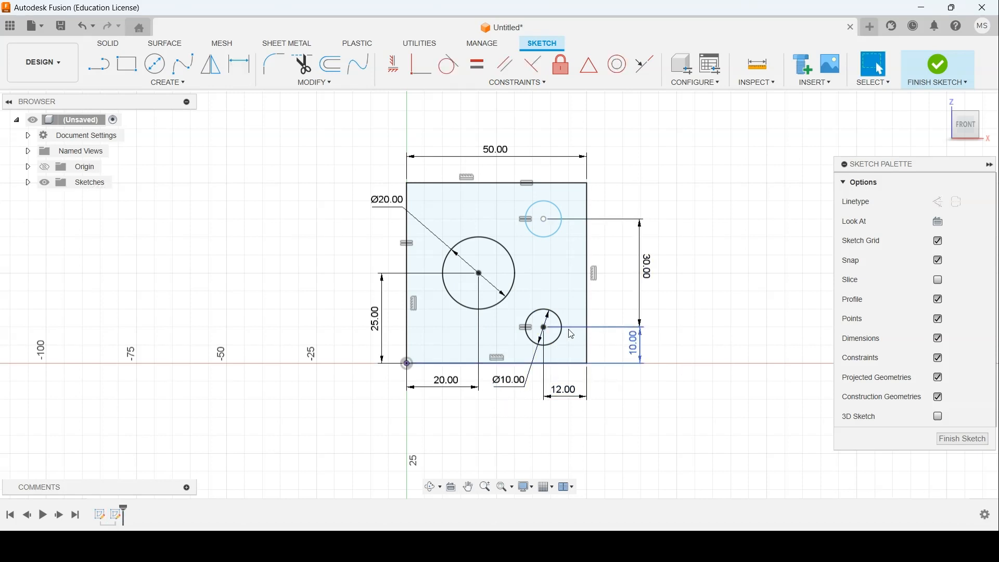
- Test whether the upper small circle can still be moved sideways
left_click(500, 203)
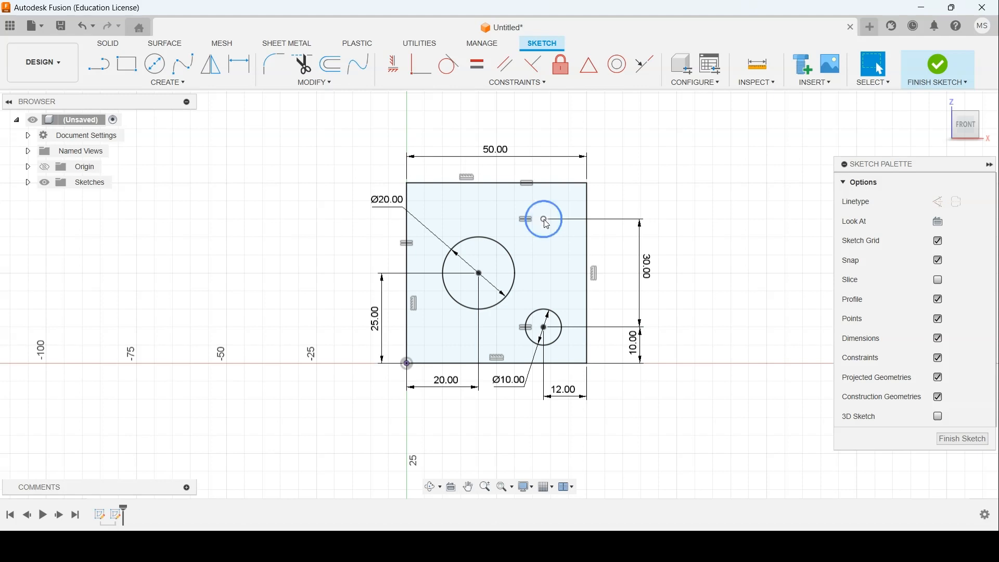
mouse_move(546, 220)
left_mouse_down()
mouse_move(501, 202)
mouse_move(570, 210)
mouse_move(497, 202)
mouse_move(600, 220)
mouse_move(533, 205)
mouse_move(554, 208)
left_mouse_up()
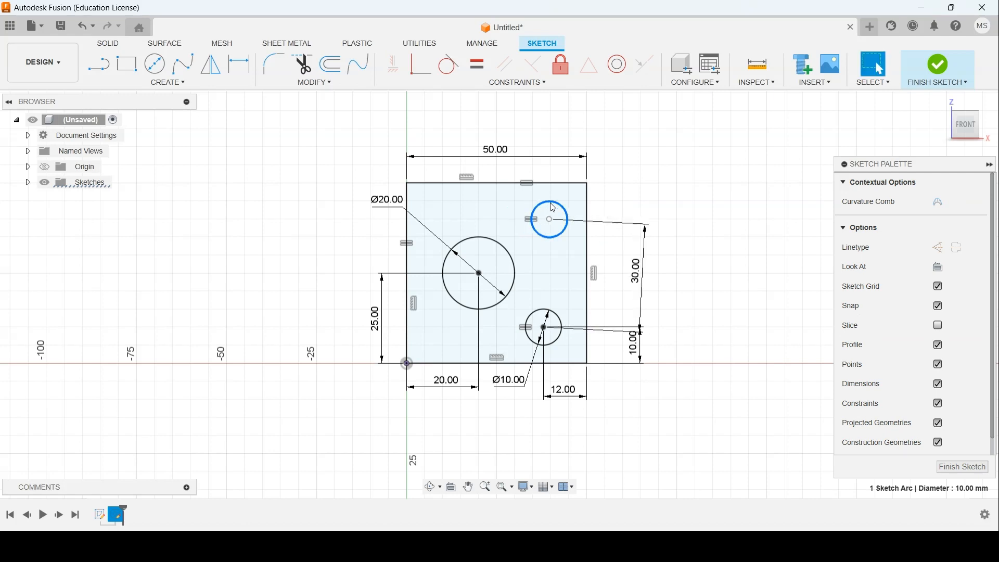
left_click(554, 145)
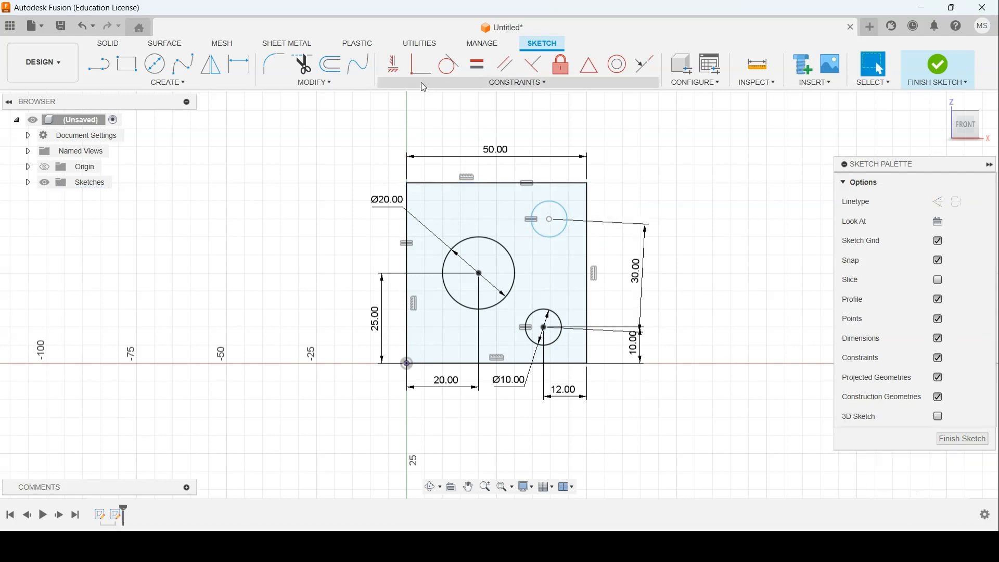
- Constrain the centres of the two small circles to be vertically aligned
left_click(395, 70)
left_click(544, 327)
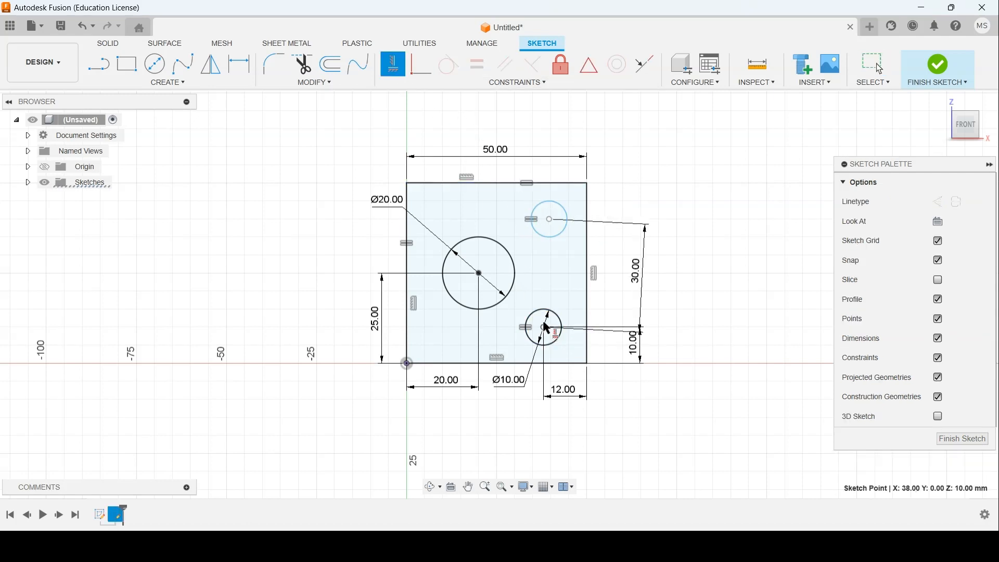
left_click(550, 220)
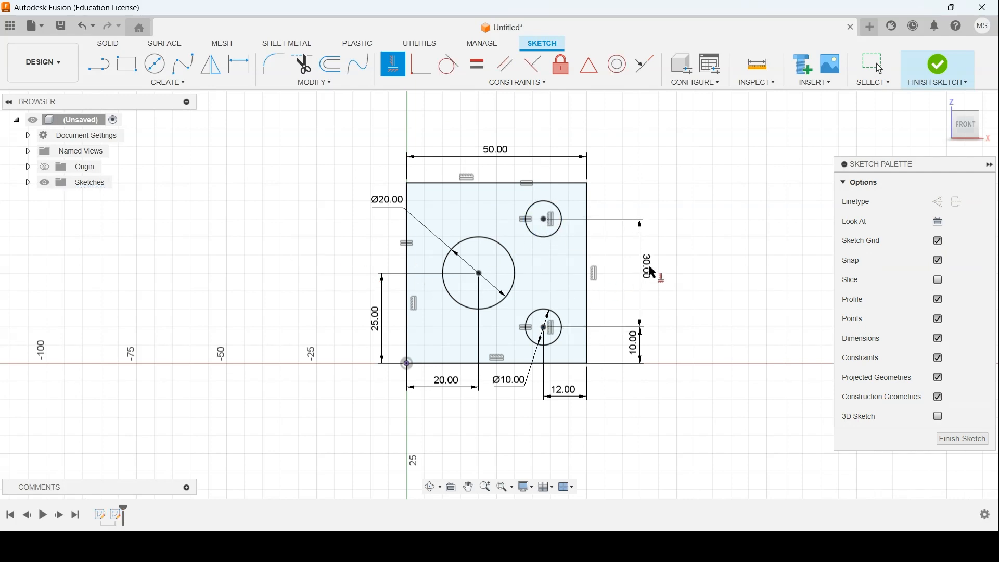
key("Escape")
- Move the 30 mm, 10 mm and 12 mm dimensions of the small circles closer to the square
left_click_drag(653, 271, 629, 271)
left_click_drag(639, 338, 621, 354)
left_click_drag(564, 402, 563, 382)
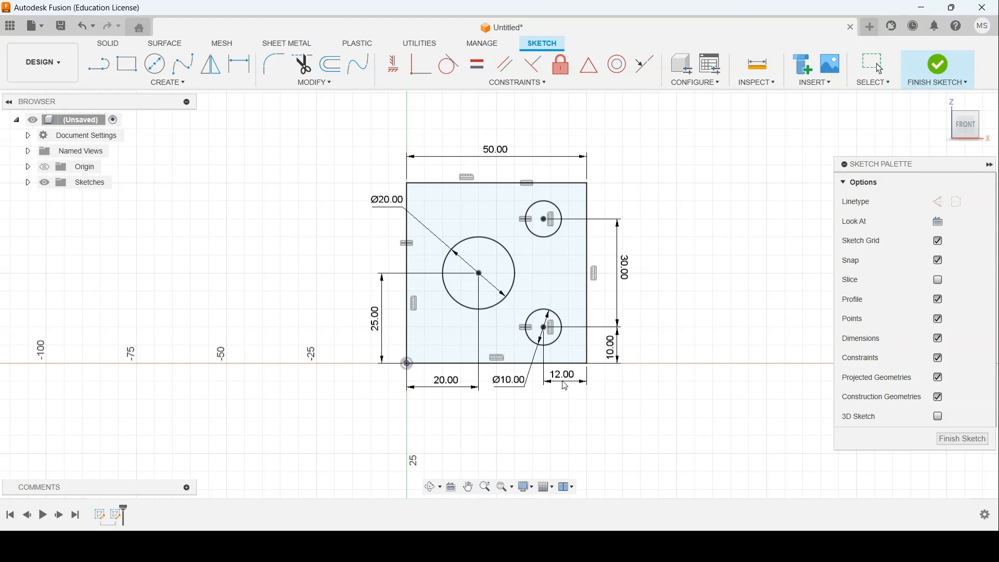
- Move the large circle's 20 mm and 25 mm position dimensions closer to the square
left_click_drag(447, 387, 447, 382)
left_click_drag(385, 333, 390, 326)
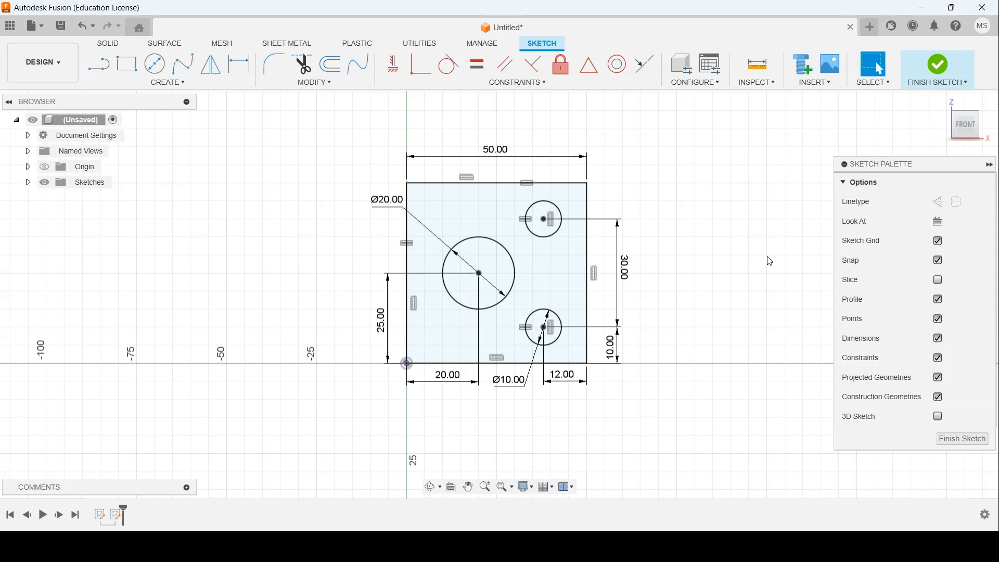
- Check the Example 04 drawing in Word and, in Fusion, draw a side-view rectangle about 10 by 50 mm to the right of the square
left_click(700, 545)
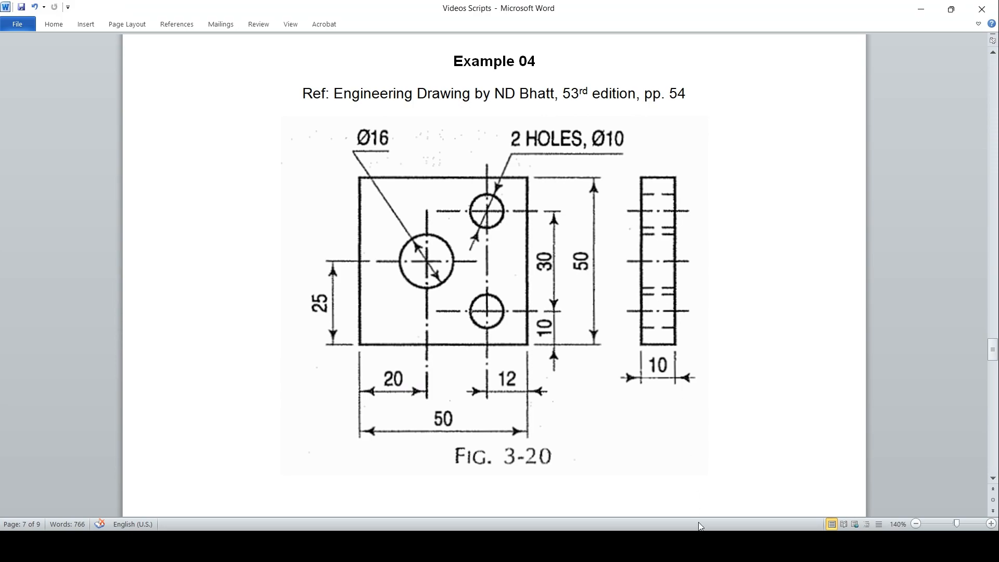
left_click(710, 545)
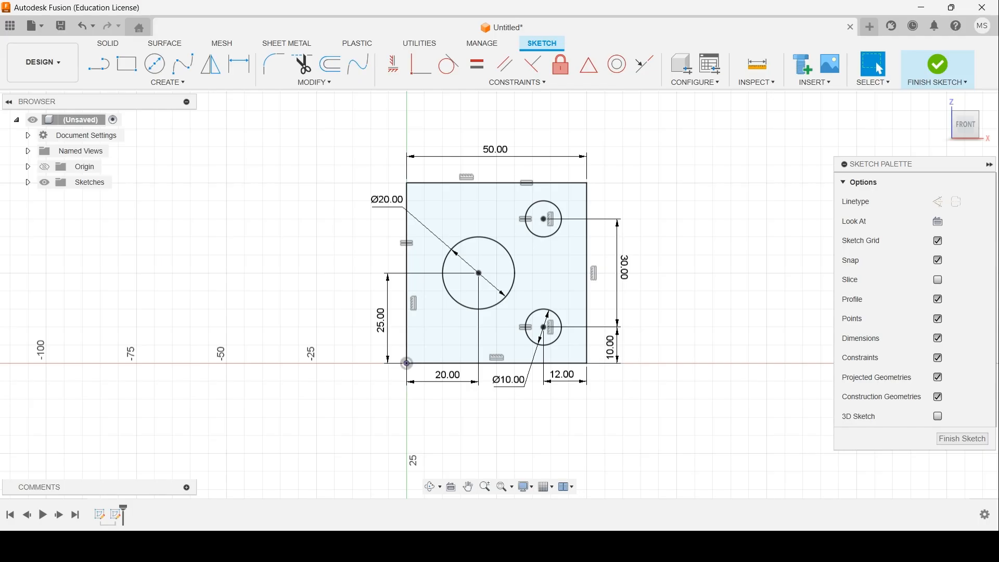
left_click(128, 65)
left_click(676, 183)
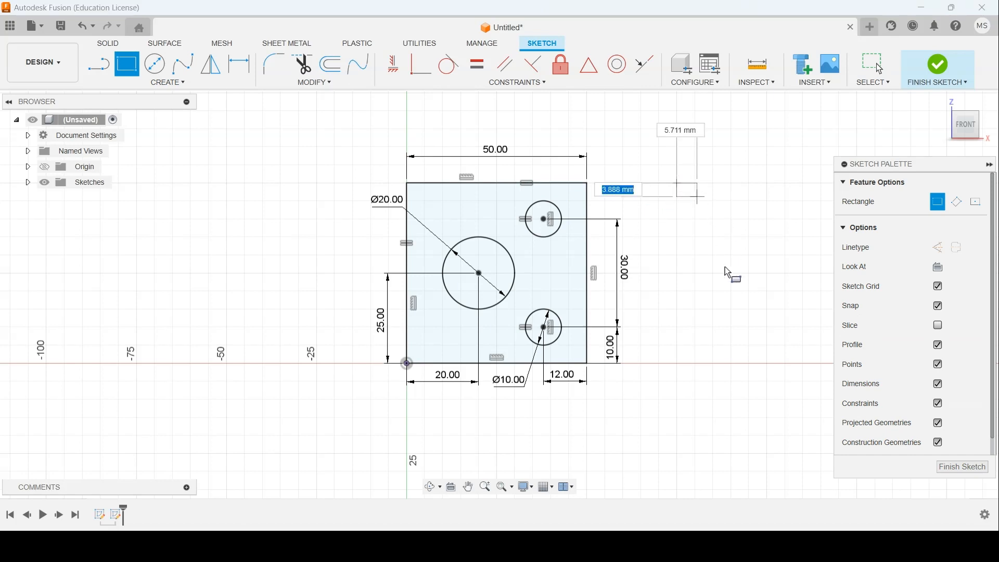
left_click(713, 363)
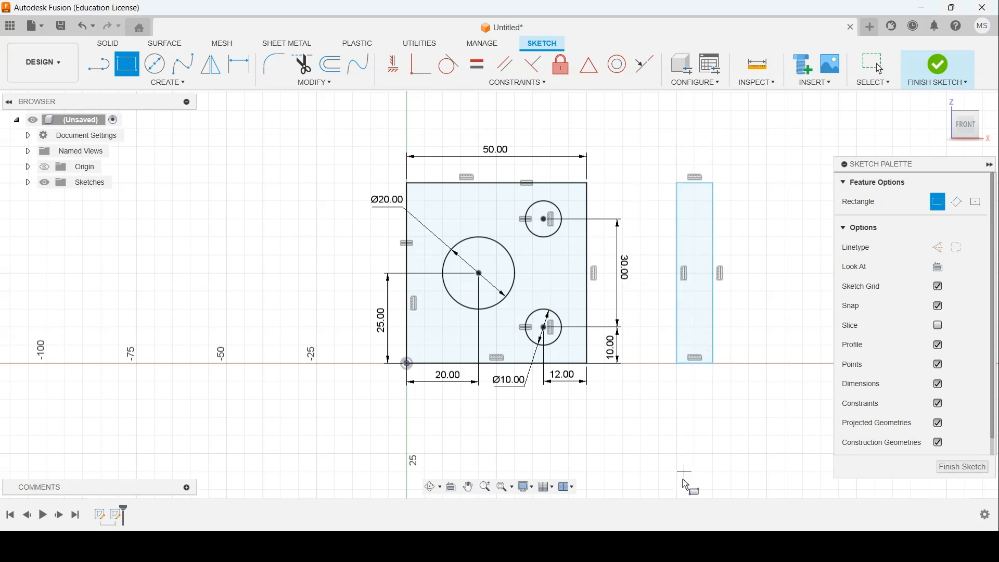
- Check the side view in Word, and dimension the narrow rectangle in Fusion 10 mm wide and 50 mm high
key("alt+Tab")
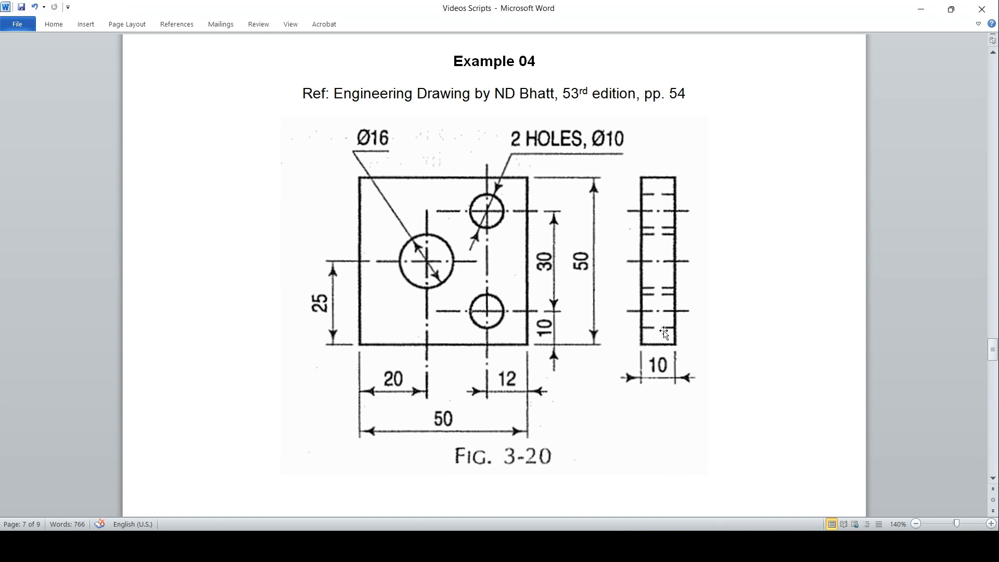
key("alt+Tab")
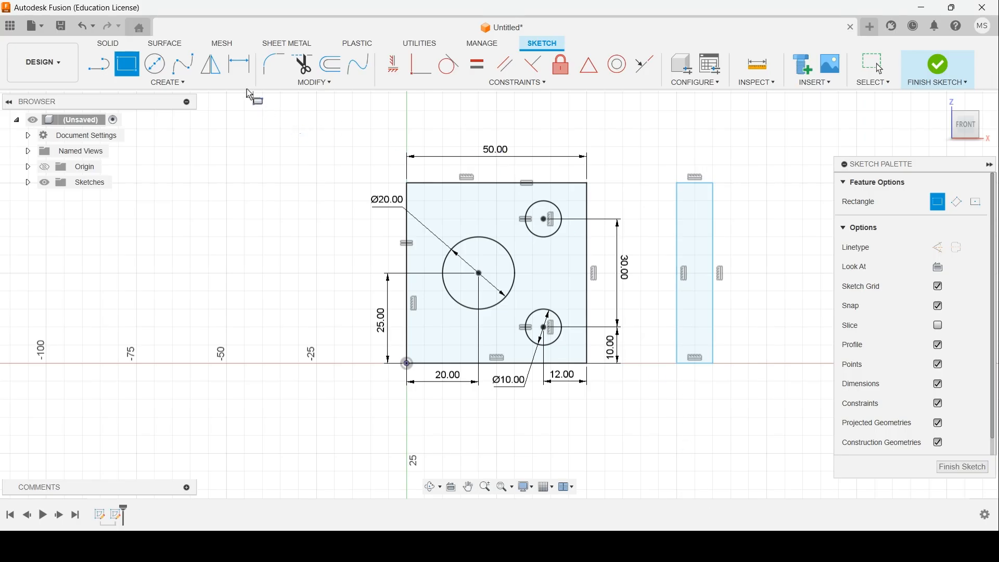
left_click(698, 188)
left_click(707, 159)
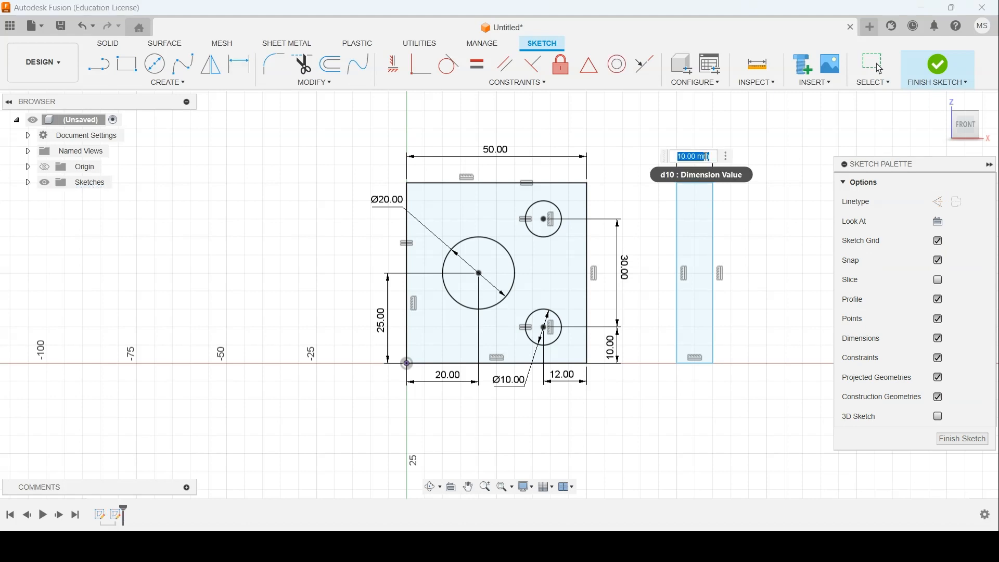
left_click(713, 224)
left_click(755, 268)
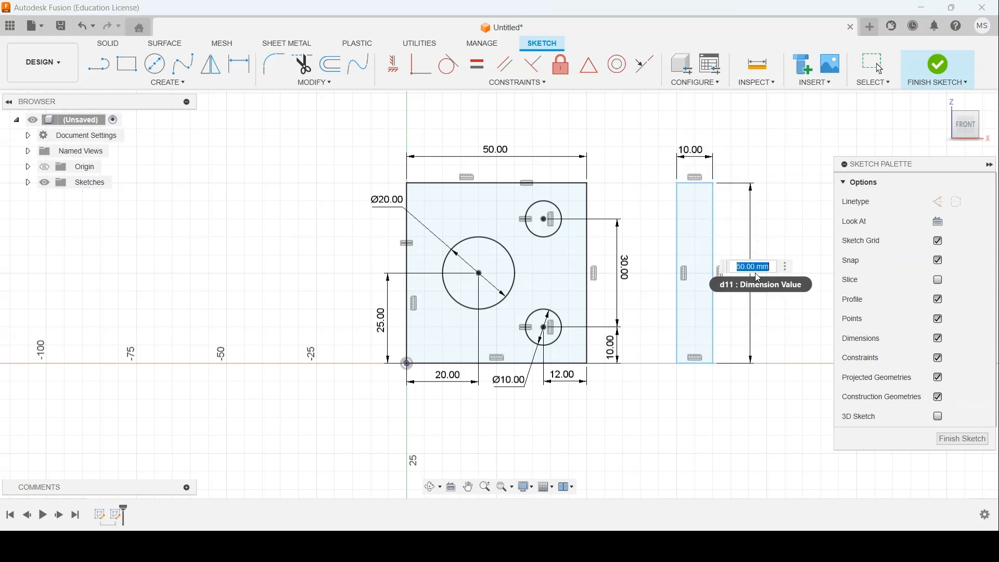
key("Return")
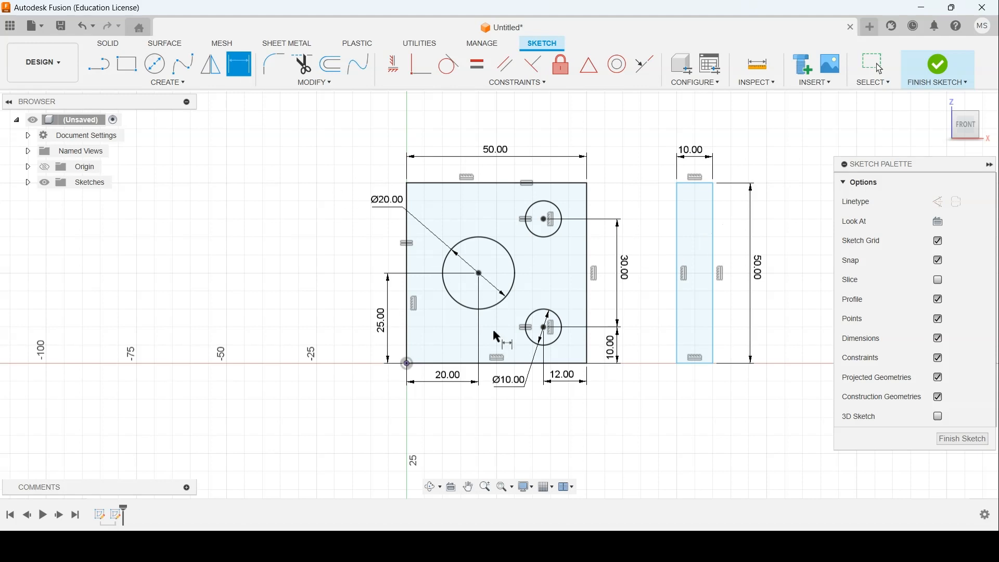
- Dimension the gap between the square's right edge and the narrow rectangle's left edge as 25 mm
left_click(588, 306)
left_click(677, 298)
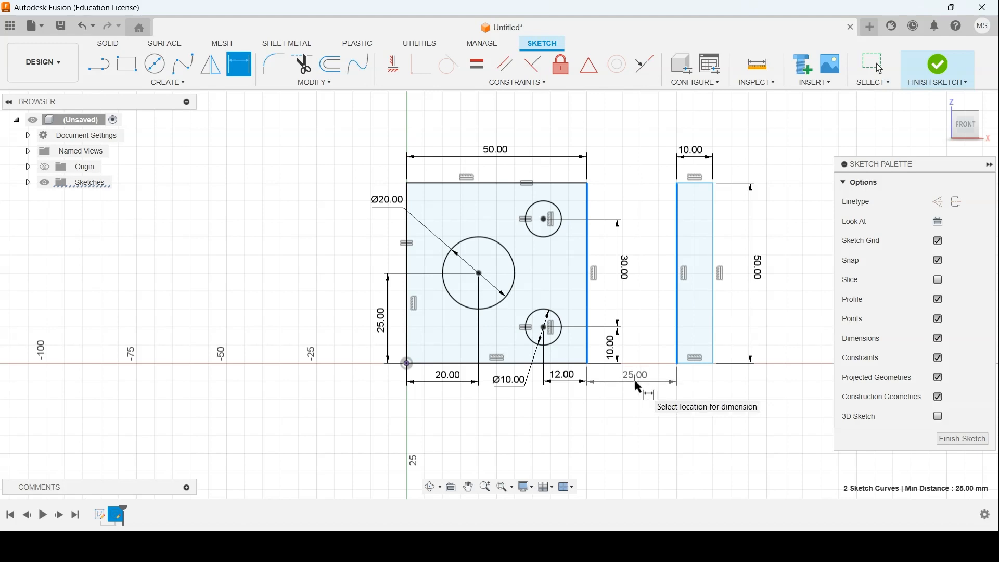
left_click(638, 386)
key("Return")
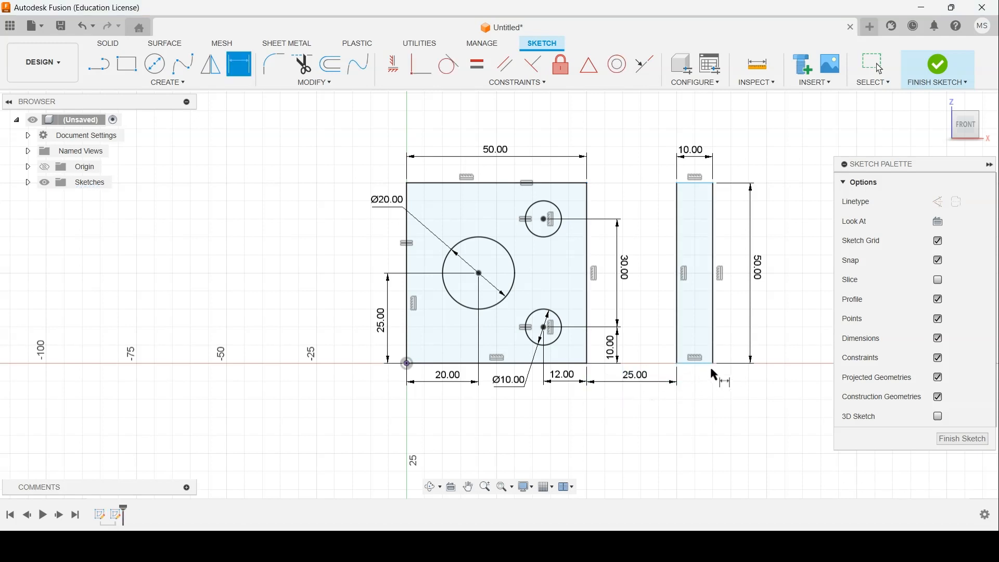
- Try to constrain the opposite edges of the narrow rectangle as equal
left_click(477, 64)
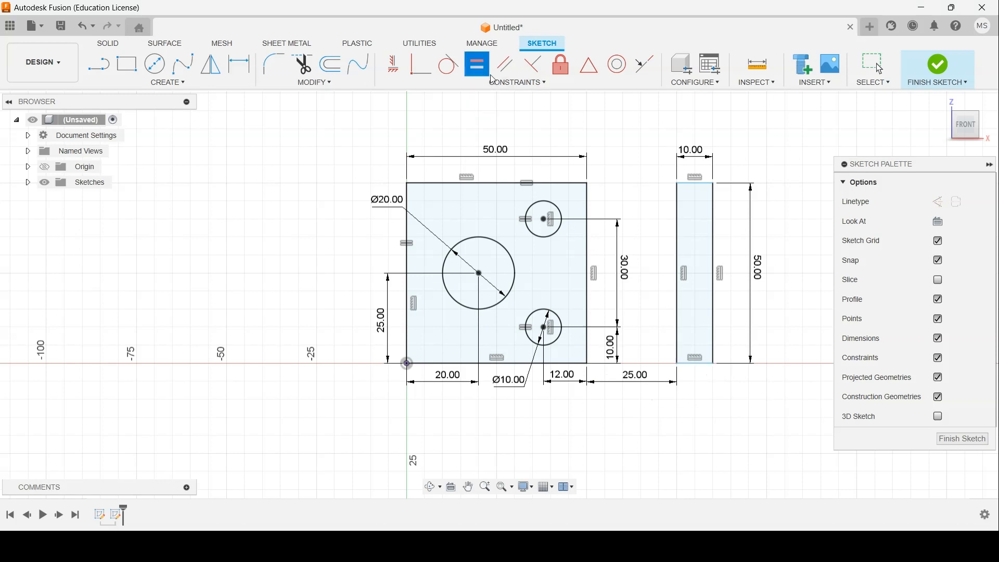
left_click(703, 182)
left_click(702, 362)
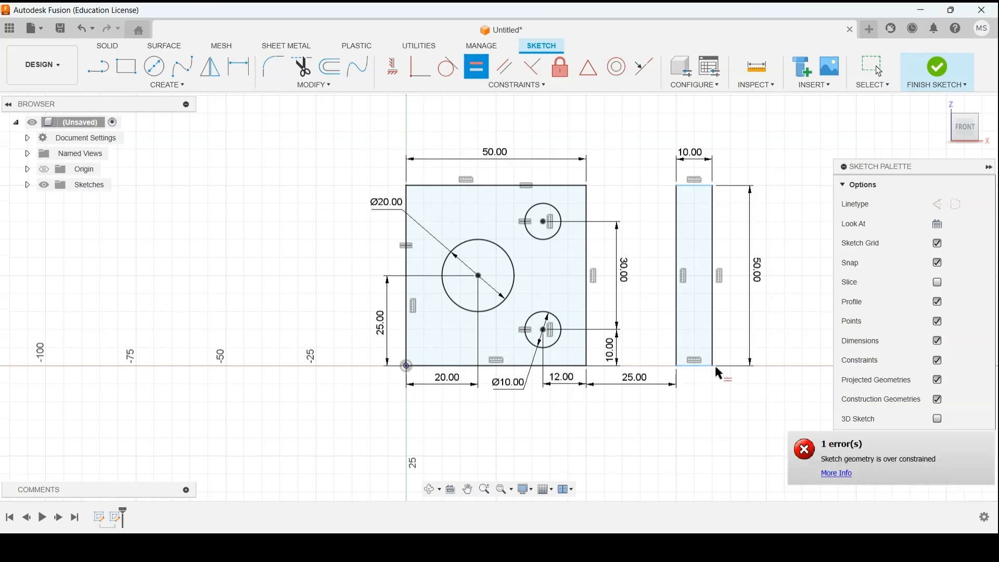
left_click(676, 258)
left_click(711, 240)
key("Escape")
- Test the narrow rectangle's freedom by moving it upward, and make its bottom edge collinear with the square's bottom edge
left_click_drag(713, 185, 760, 184)
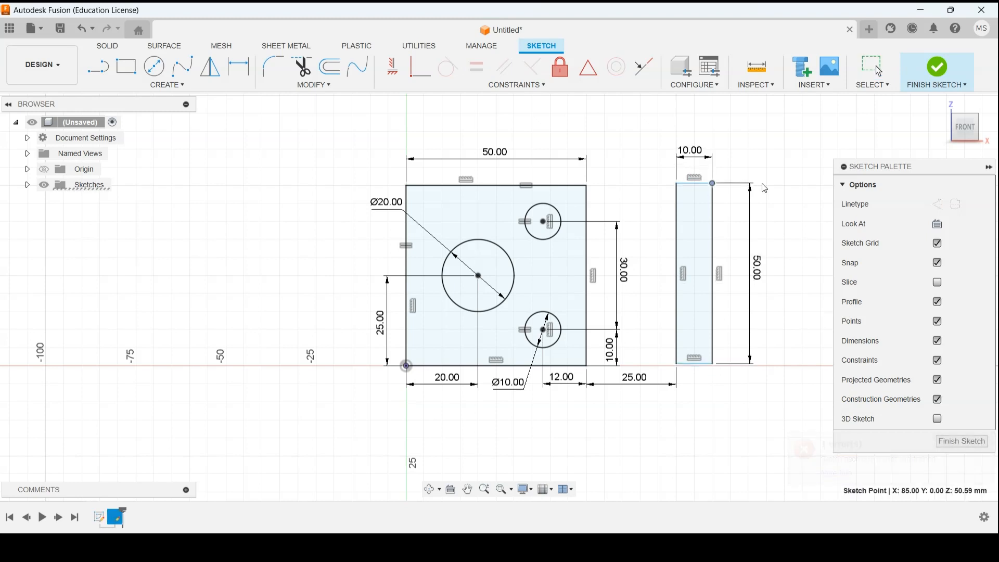
left_click_drag(698, 187, 713, 159)
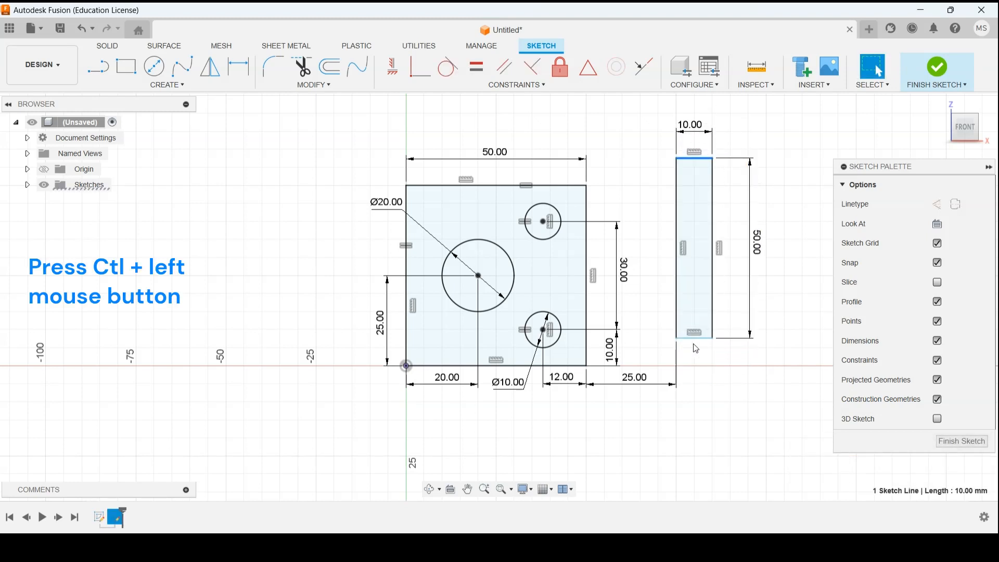
left_click(694, 339)
left_click(558, 366, "ctrl")
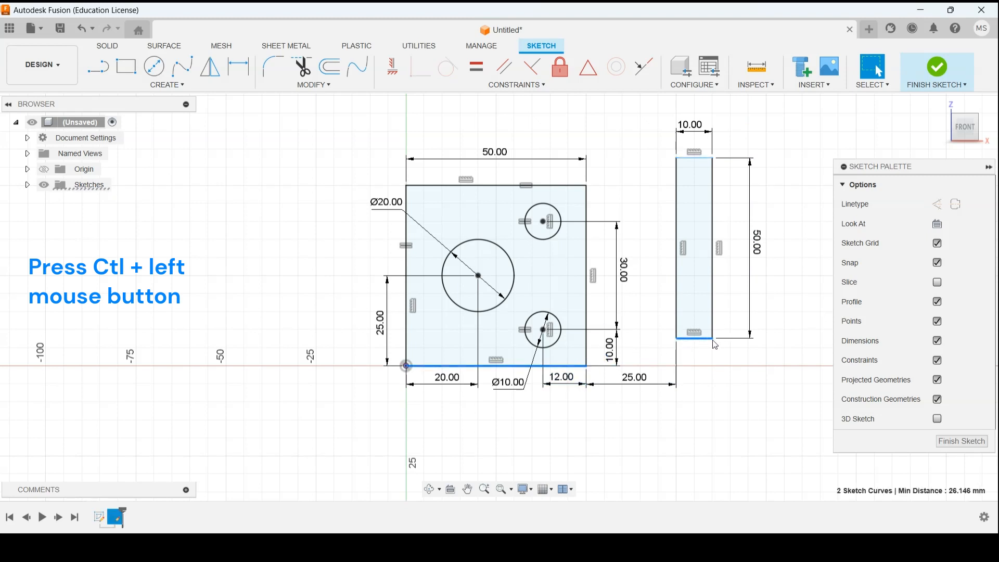
left_click(523, 85)
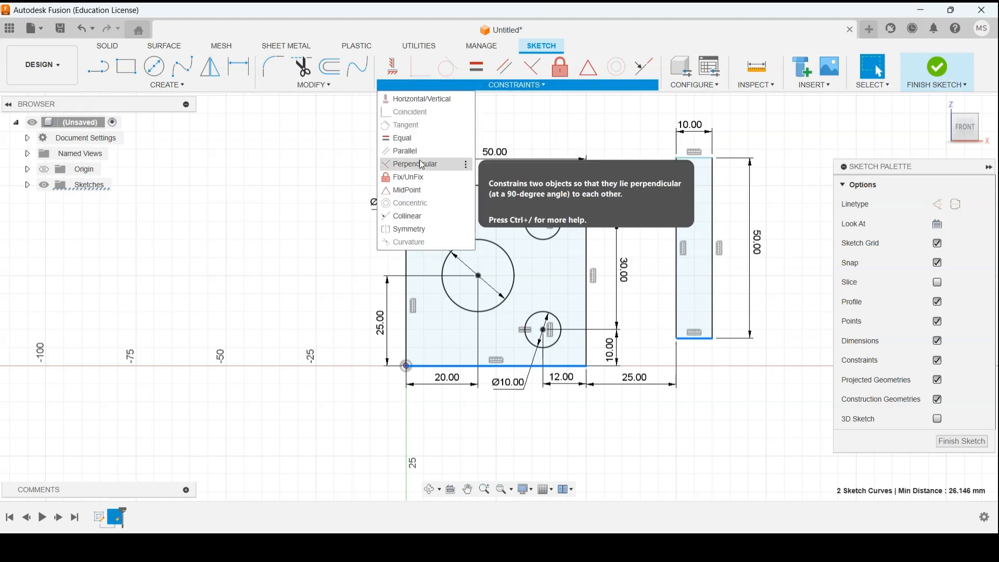
left_click(411, 215)
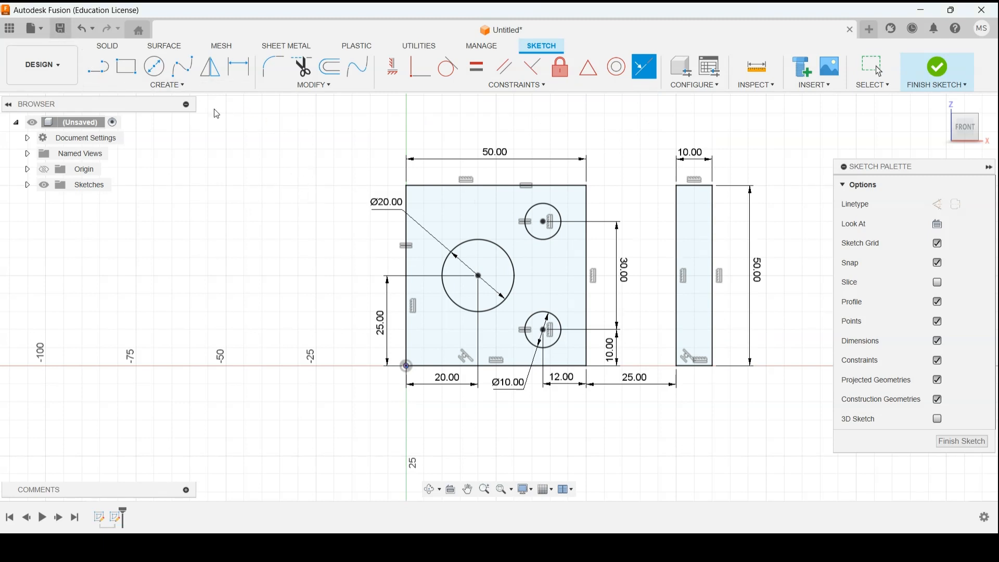
- Save the design as "Exercise 04 - Plate with 3 holes" in the project "Learning Fusion 360 - An Innovative Approach for Designers"
key("ctrl+s")
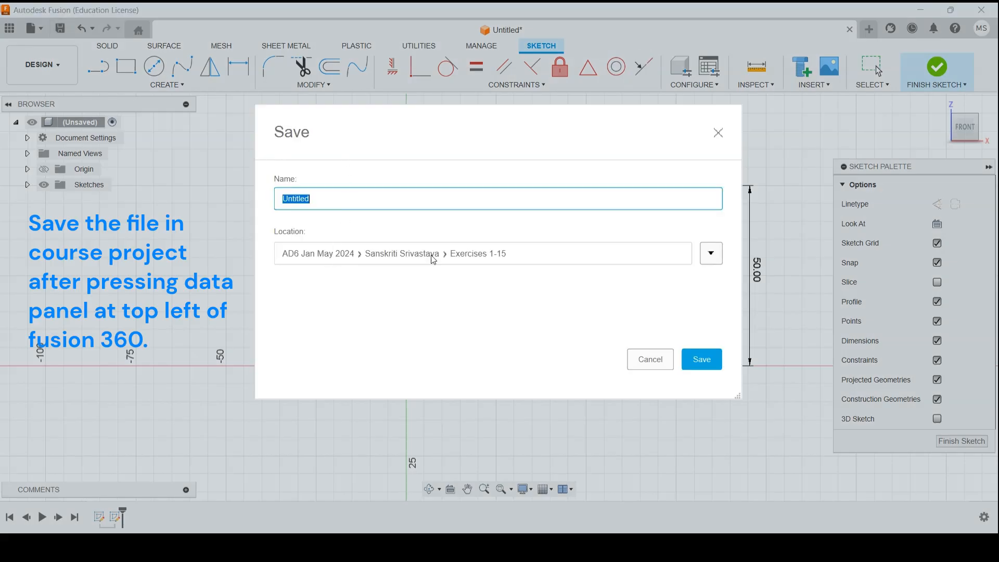
left_click(711, 254)
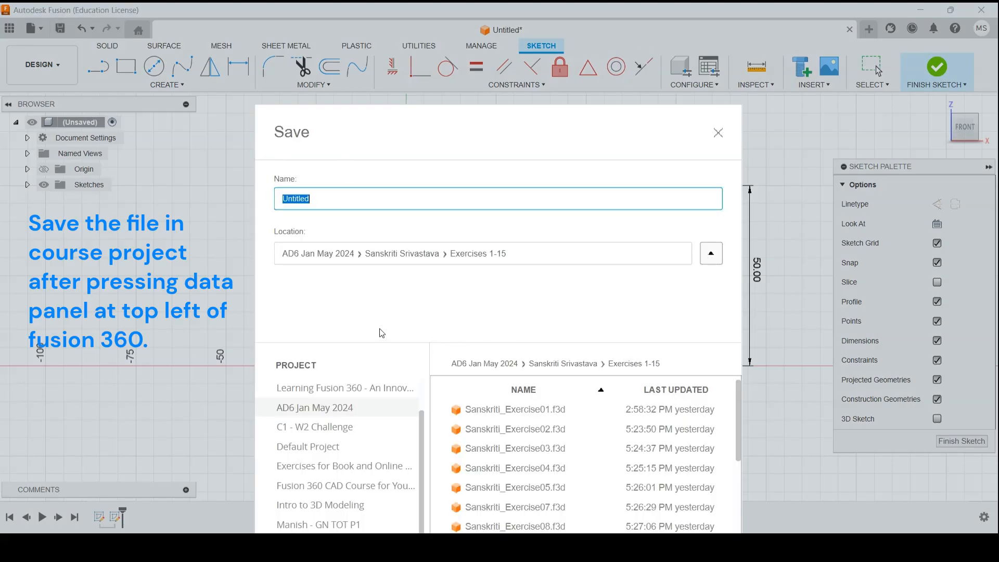
left_click(363, 491)
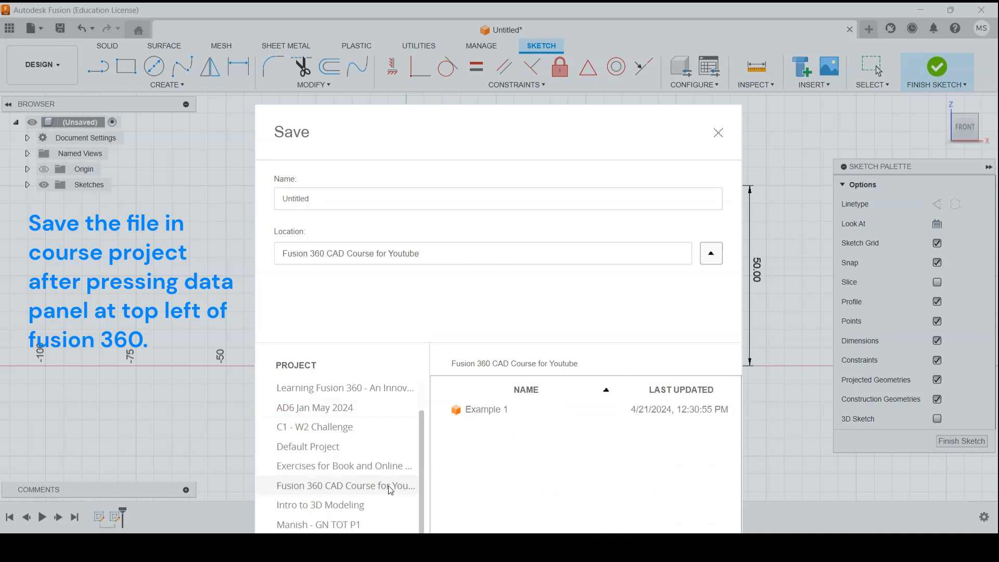
left_click_drag(599, 131, 602, 56)
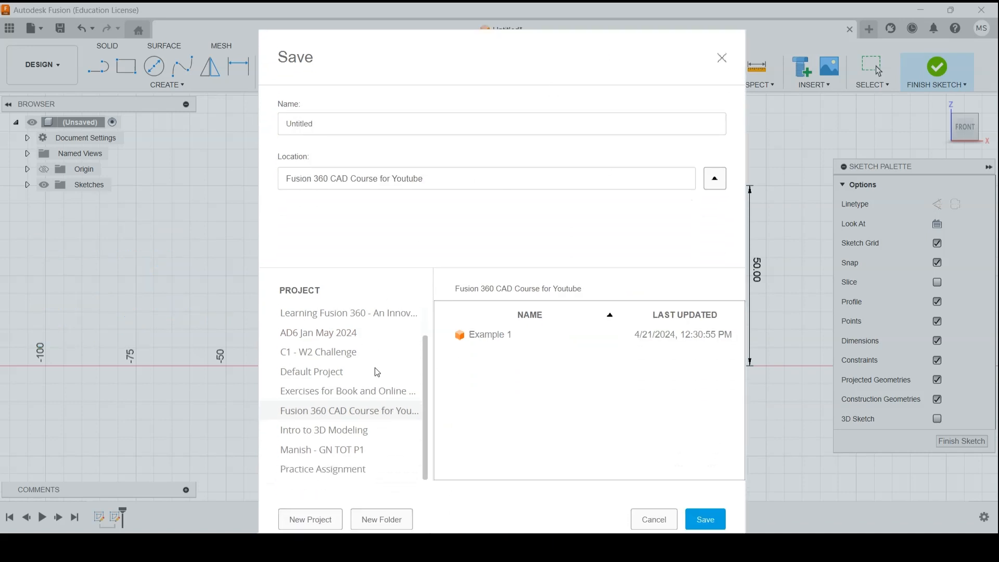
left_click(354, 324)
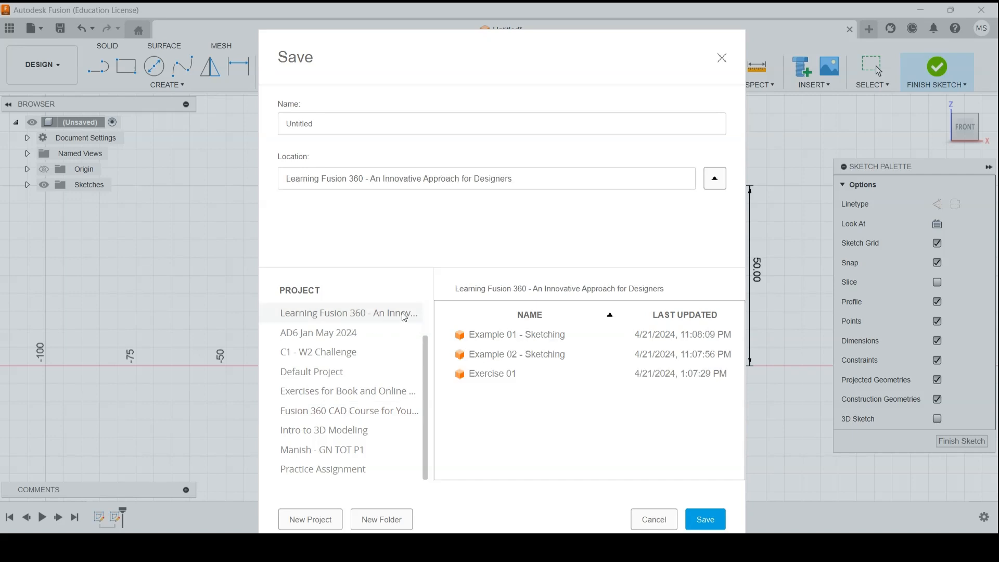
left_click(375, 125)
type("Exercise 04 - Plate with 3 holes")
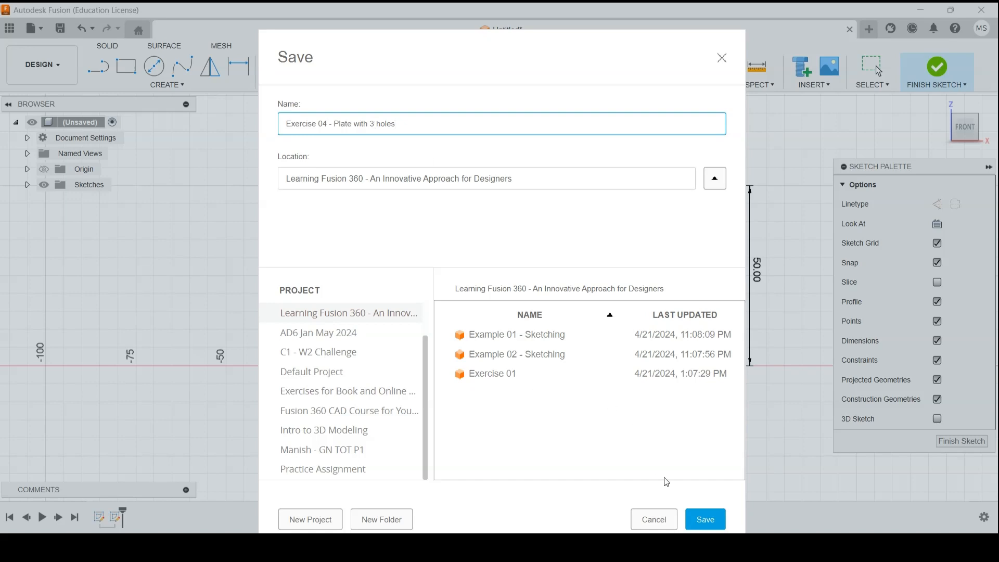
left_click(702, 518)
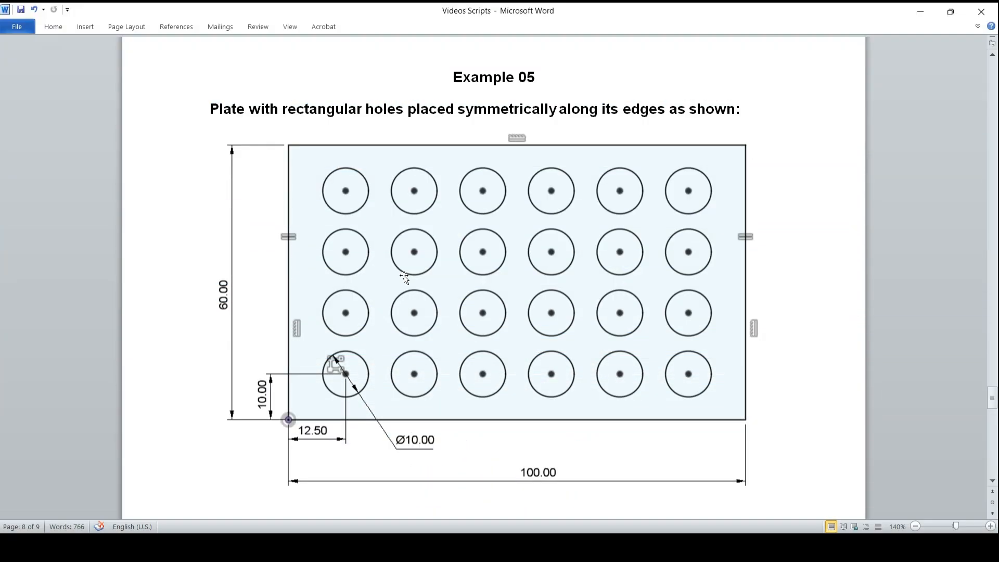
- Review the Example 04 and Example 05 drawings in Word, and start a sketch on the front plane of a new Fusion design
scroll(405, 277, "up", 10)
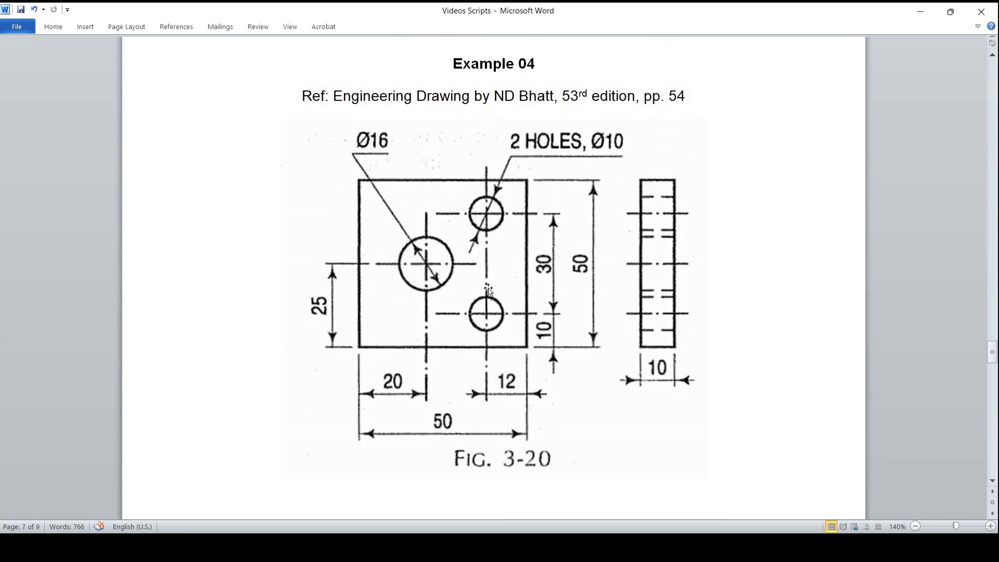
scroll(488, 289, "down", 10)
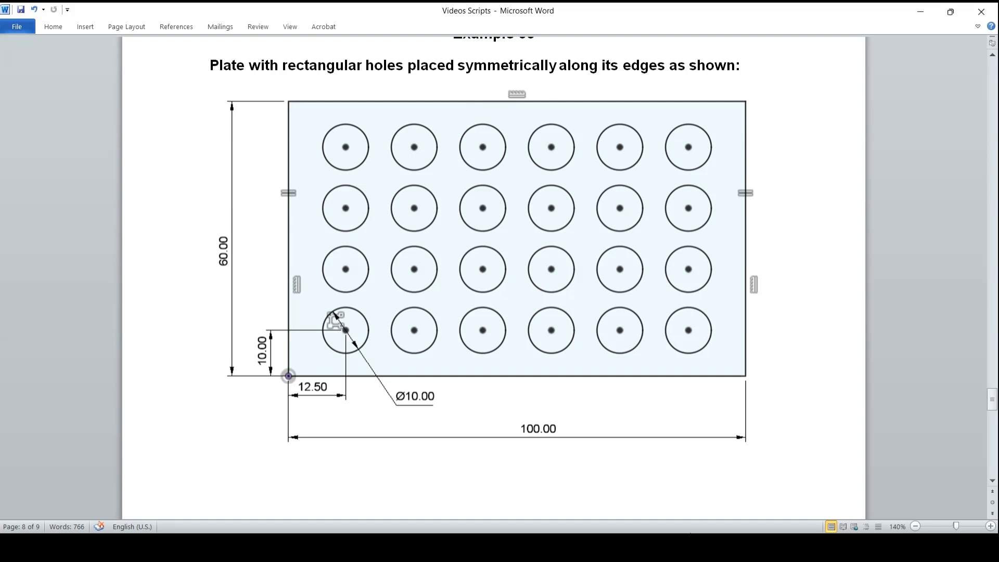
left_click(657, 547)
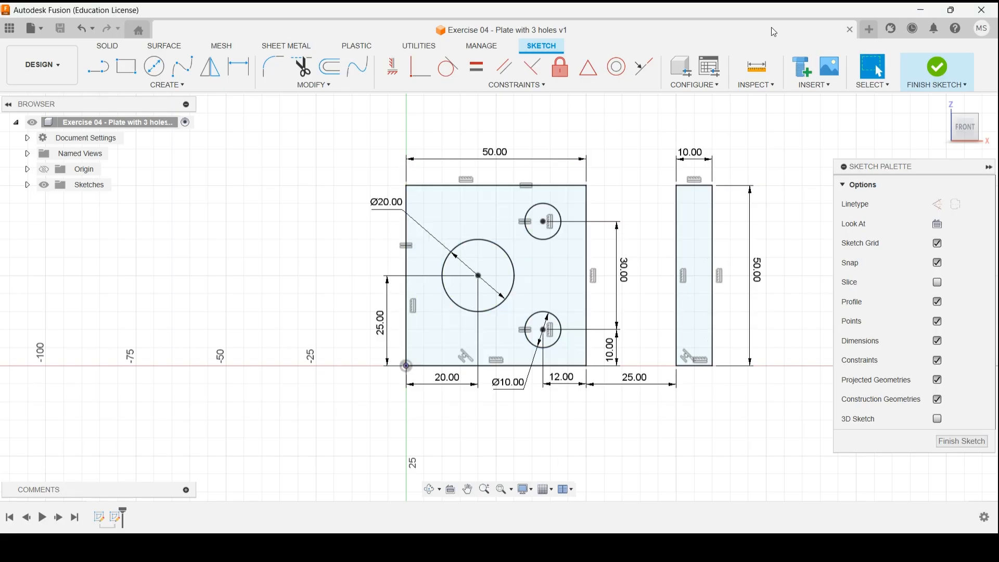
left_click(869, 30)
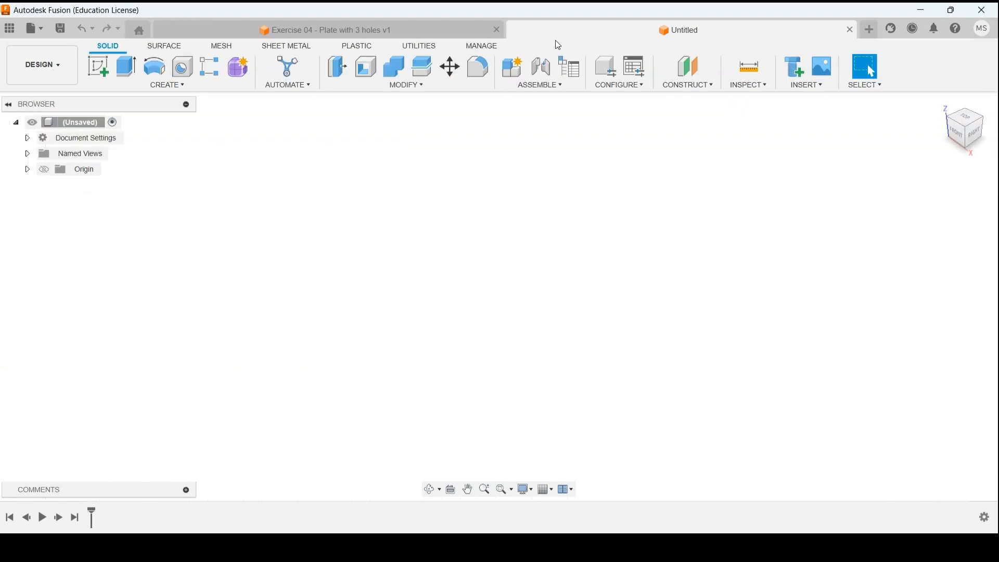
left_click(99, 77)
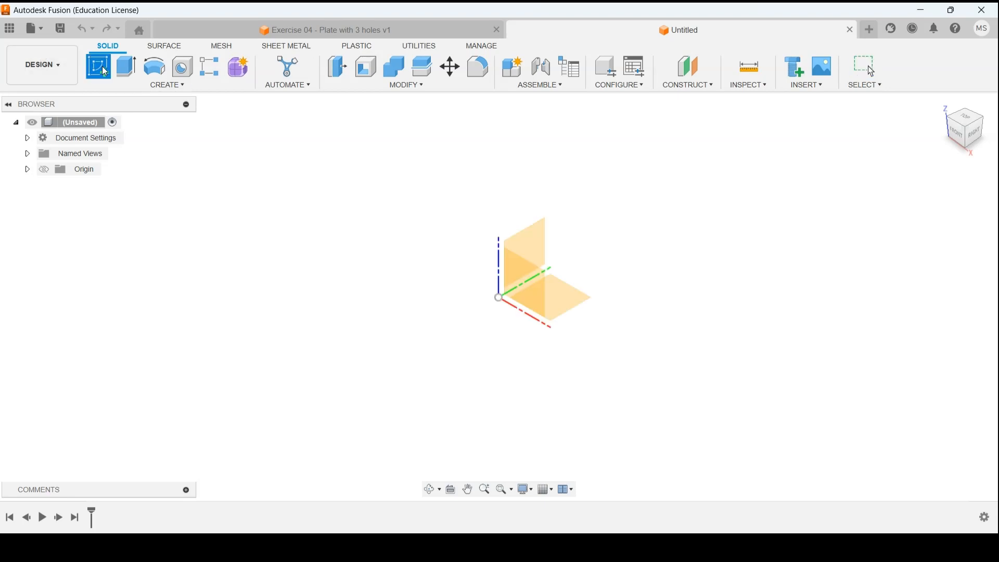
left_click(525, 270)
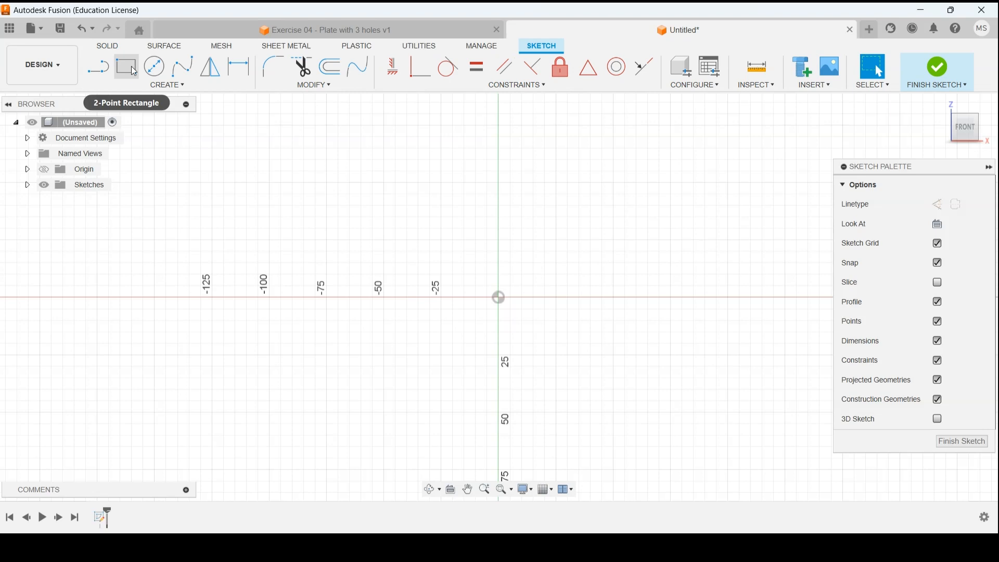
left_click(131, 67)
left_click(178, 87)
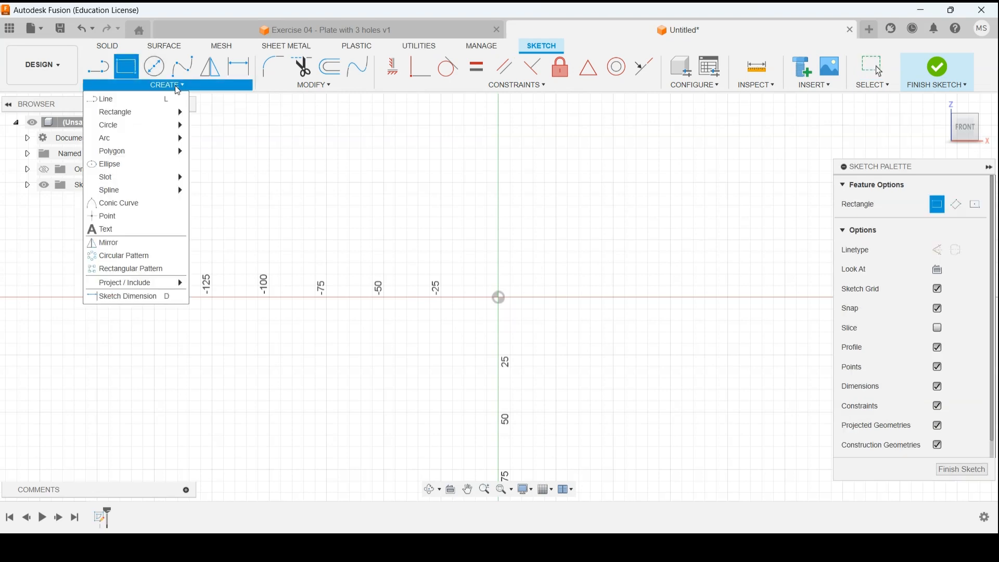
mouse_move(175, 126)
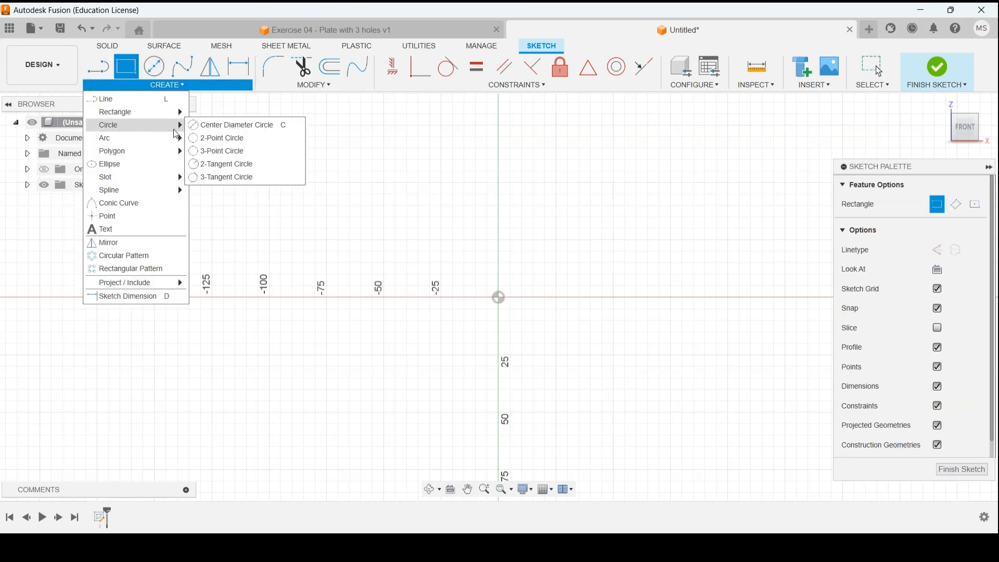
mouse_move(156, 112)
left_click(221, 125)
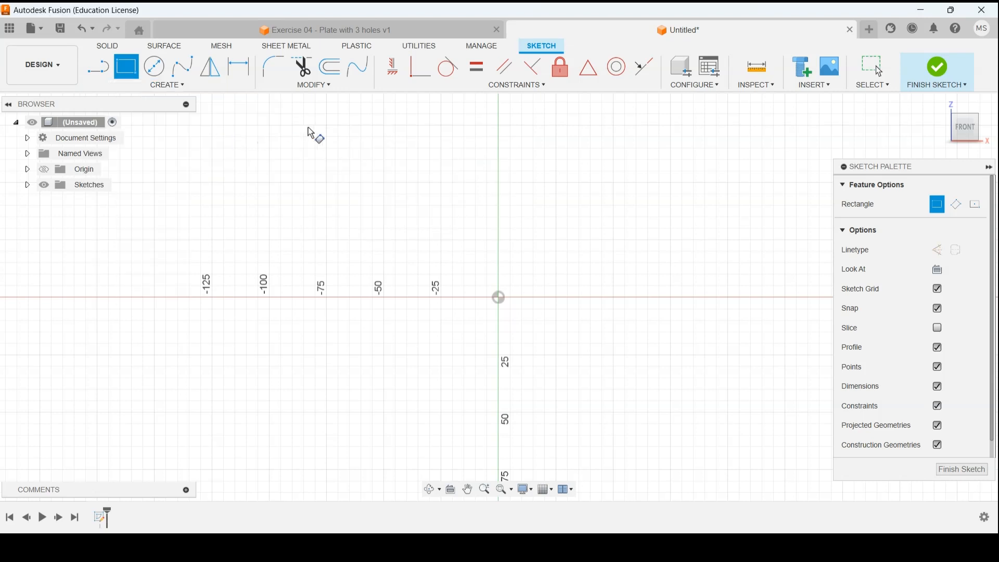
left_click(384, 182)
left_click(355, 228)
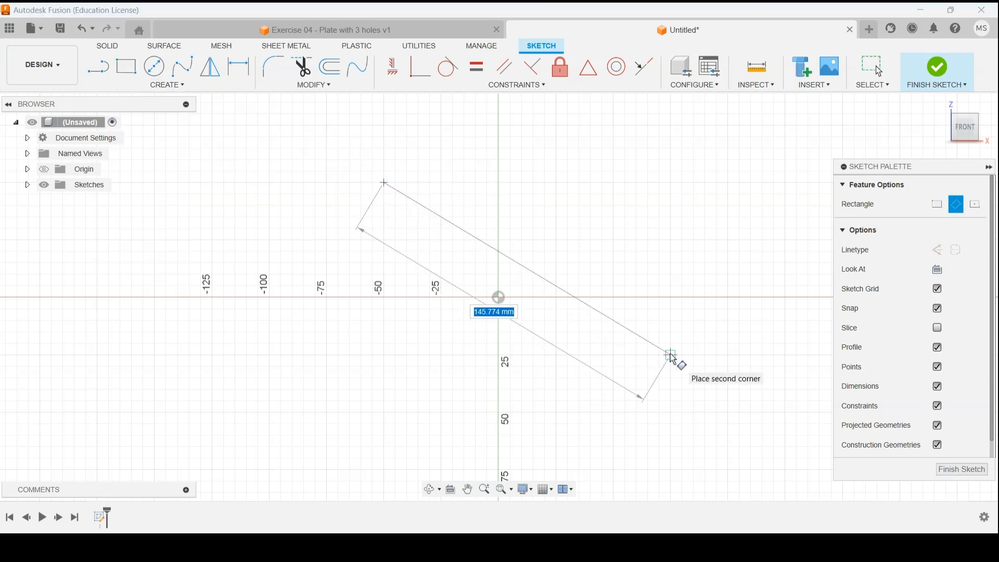
left_click(671, 183)
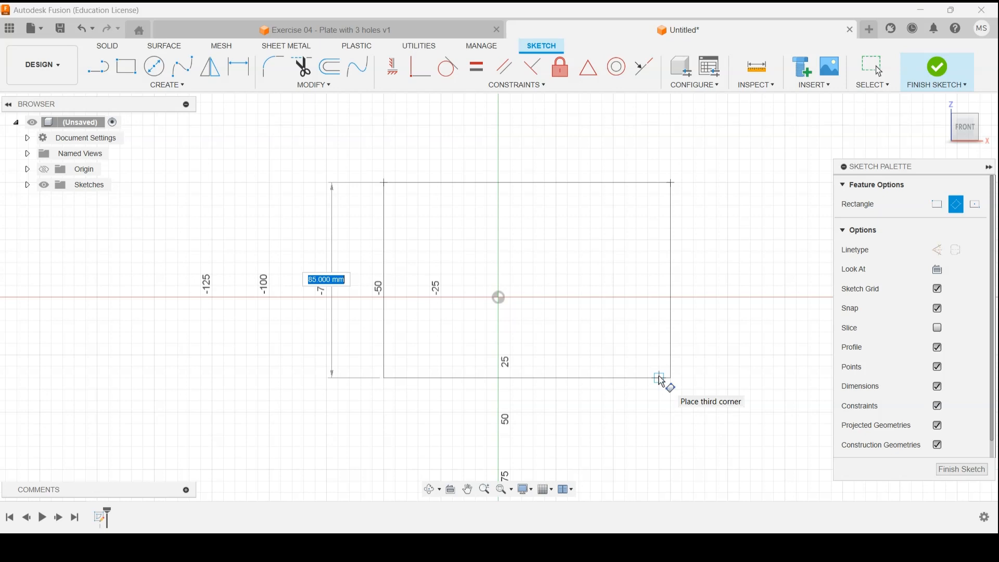
key("Escape")
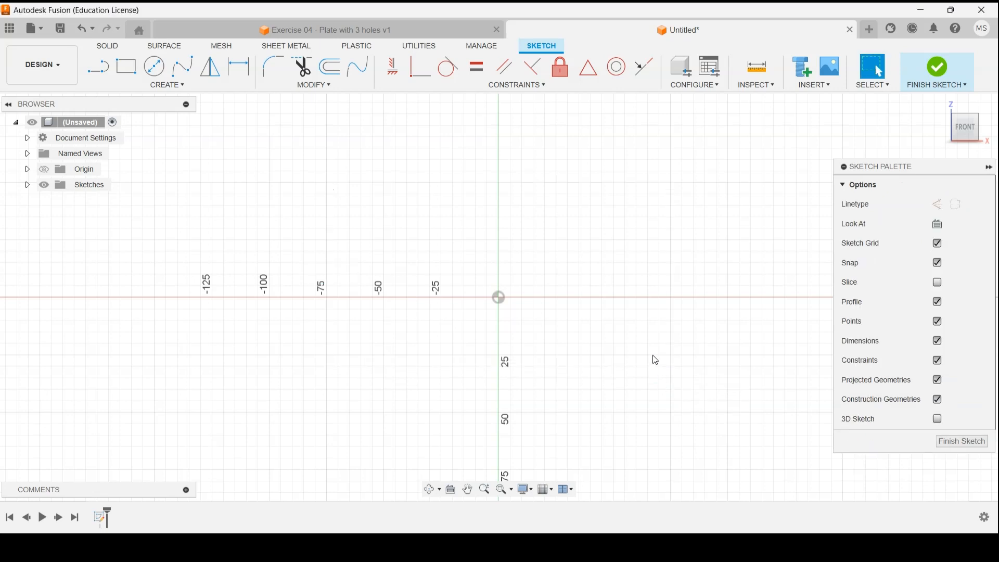
- Draw a tilted rectangle around the origin with the 3-Point Rectangle tool
left_click(169, 85)
mouse_move(170, 122)
left_click(229, 125)
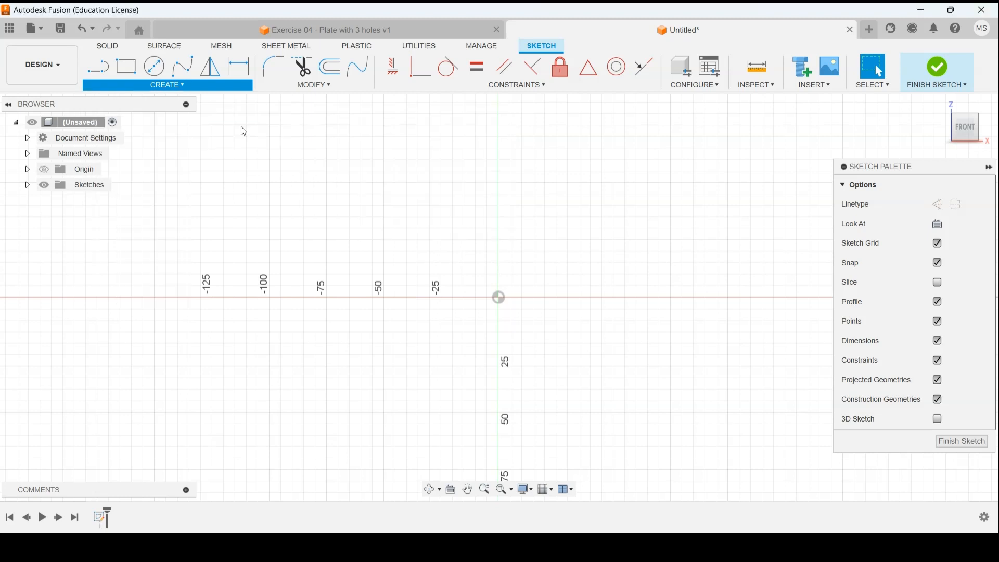
left_click(385, 148)
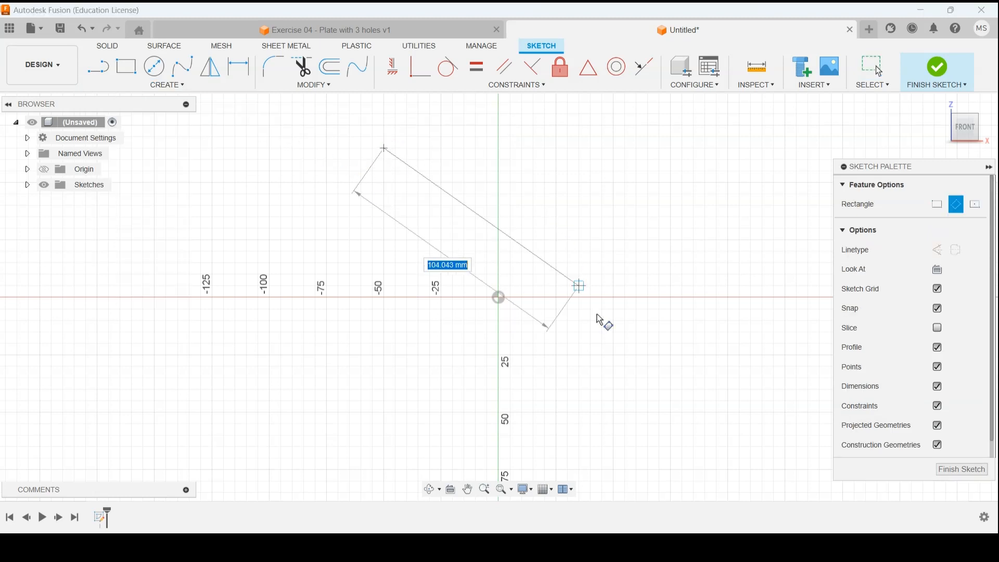
left_click(672, 333)
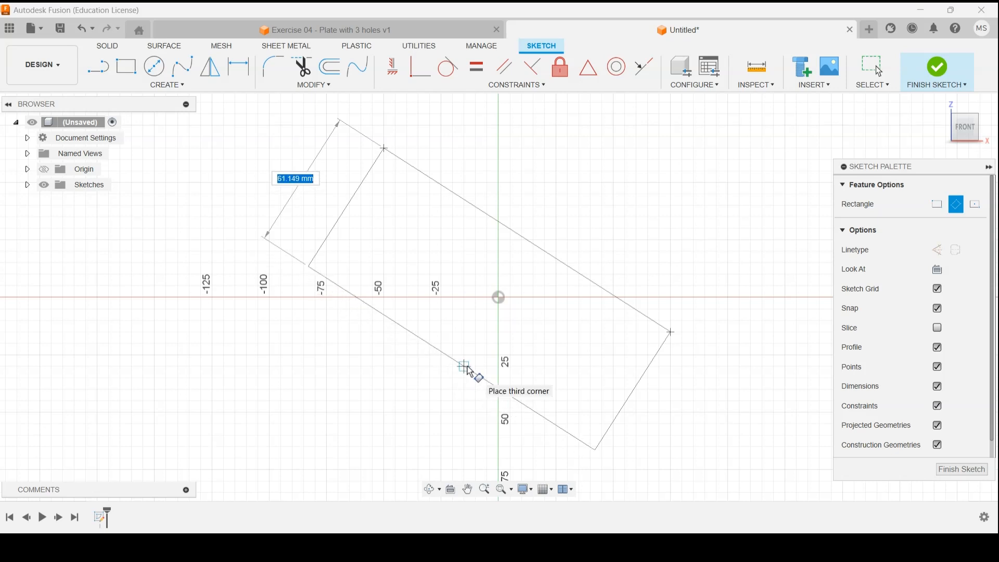
left_click(461, 376)
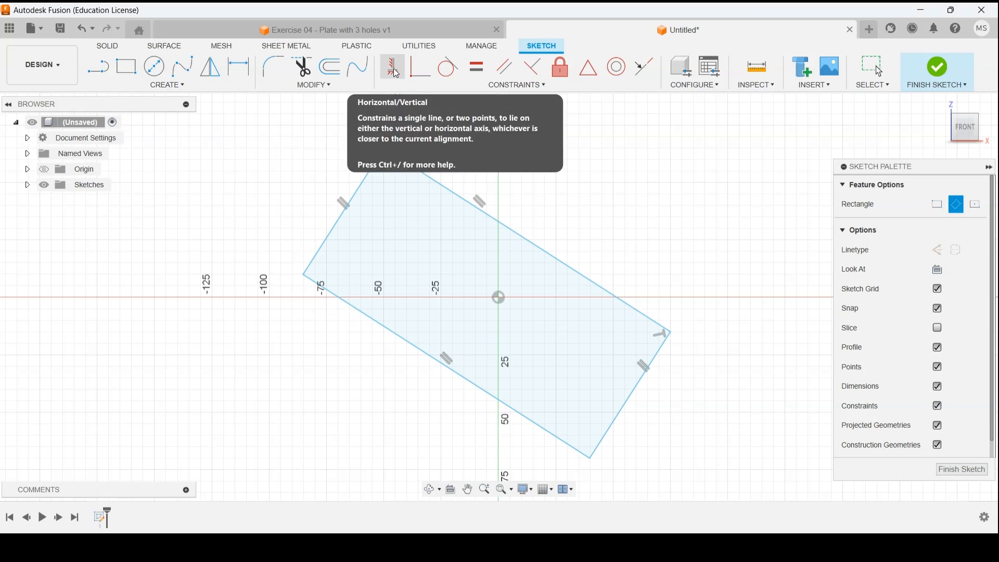
- Constrain the rectangle's left short edge as vertical and move its lower-left corner onto the origin
left_click(394, 68)
left_click(366, 177)
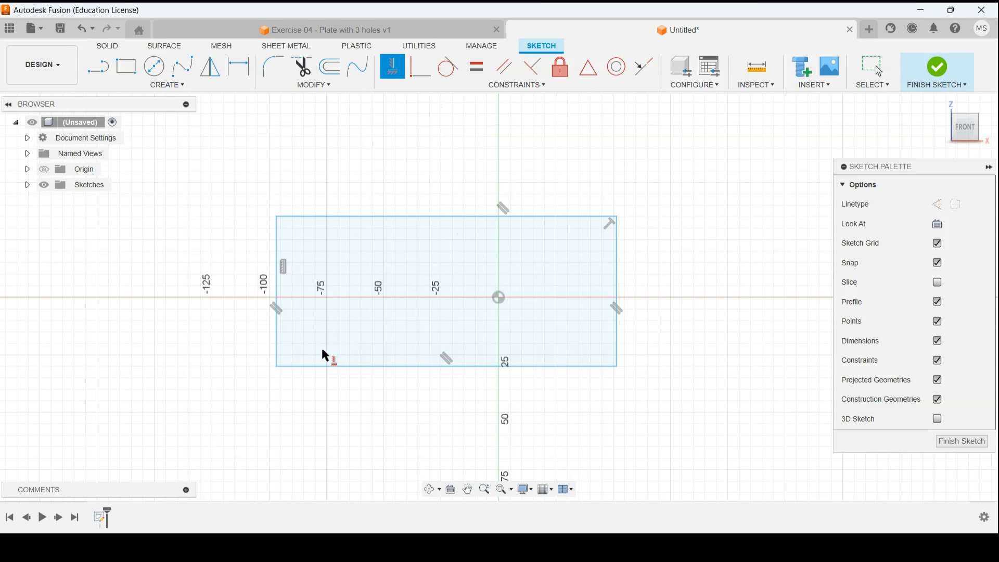
left_click(276, 366)
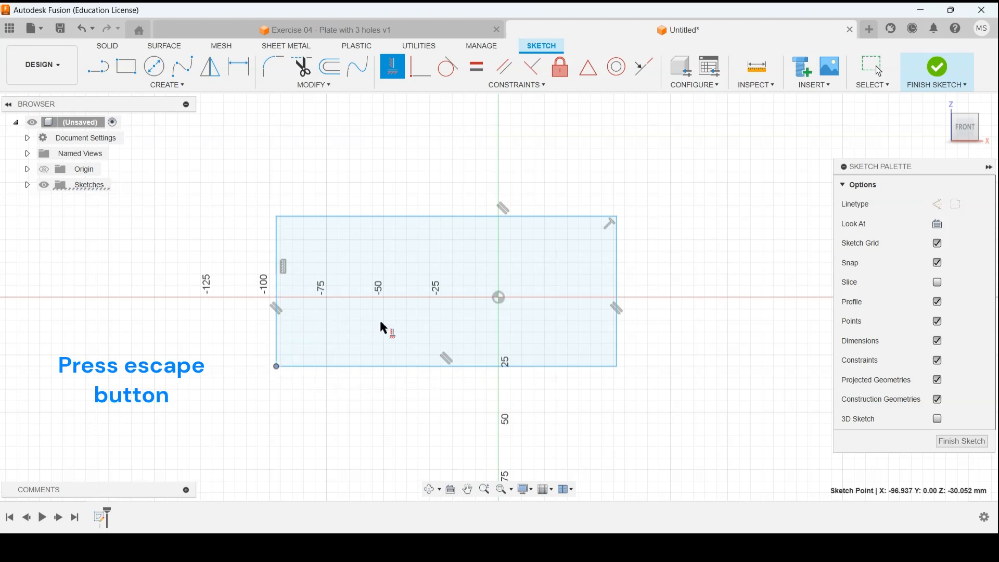
key("Escape")
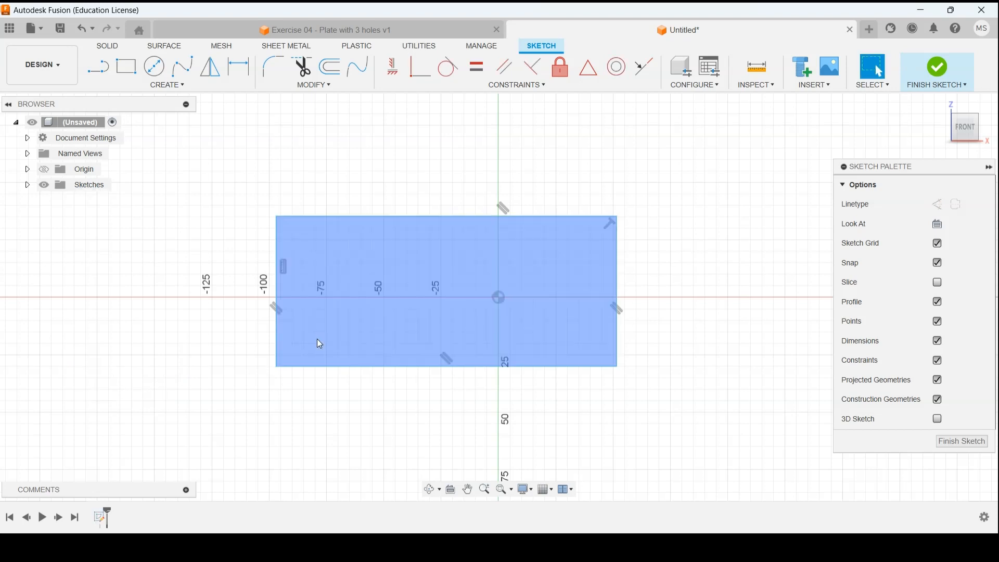
mouse_move(276, 366)
left_mouse_down()
mouse_move(442, 304)
mouse_move(498, 297)
left_mouse_up()
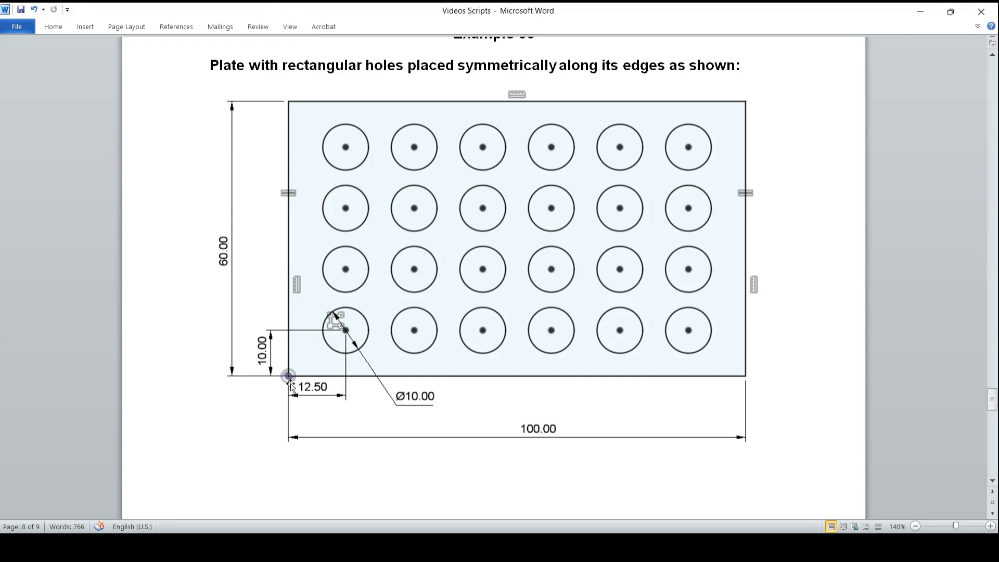
left_click(714, 546)
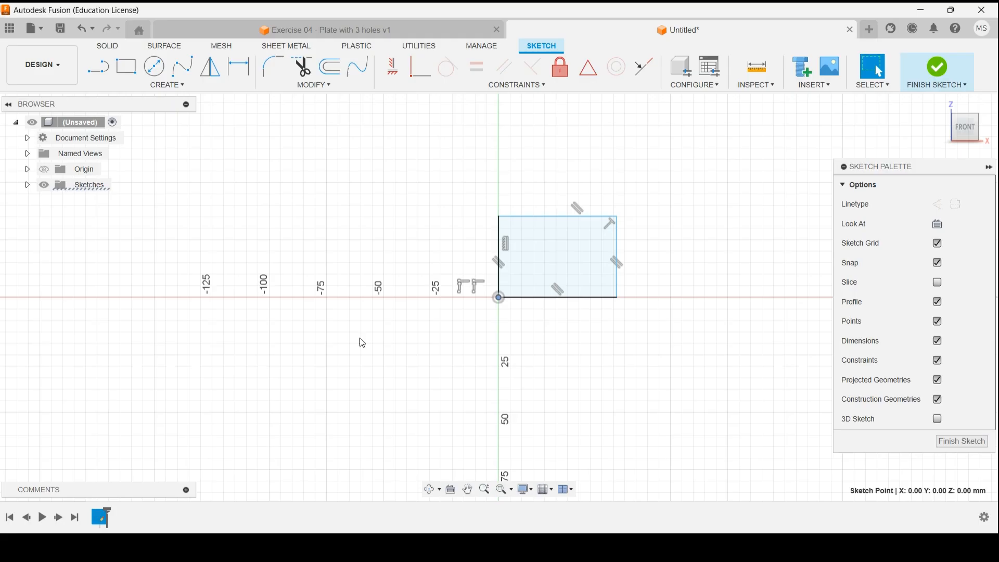
- Dimension the rectangle's left edge as 60 mm and its top edge as 100 mm
left_click(239, 67)
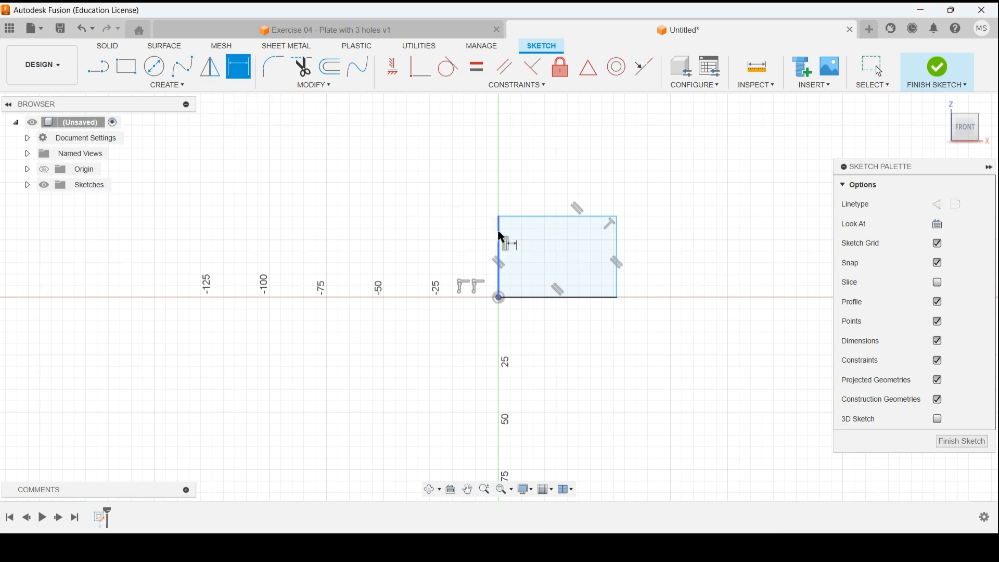
left_click(499, 229)
left_click(468, 255)
key("Return")
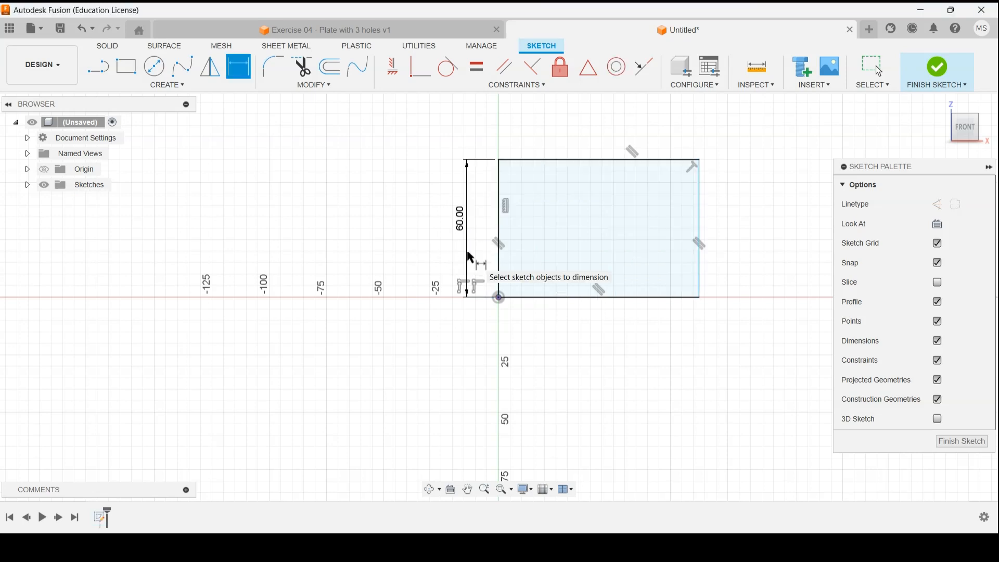
left_click(609, 160)
left_click(608, 136)
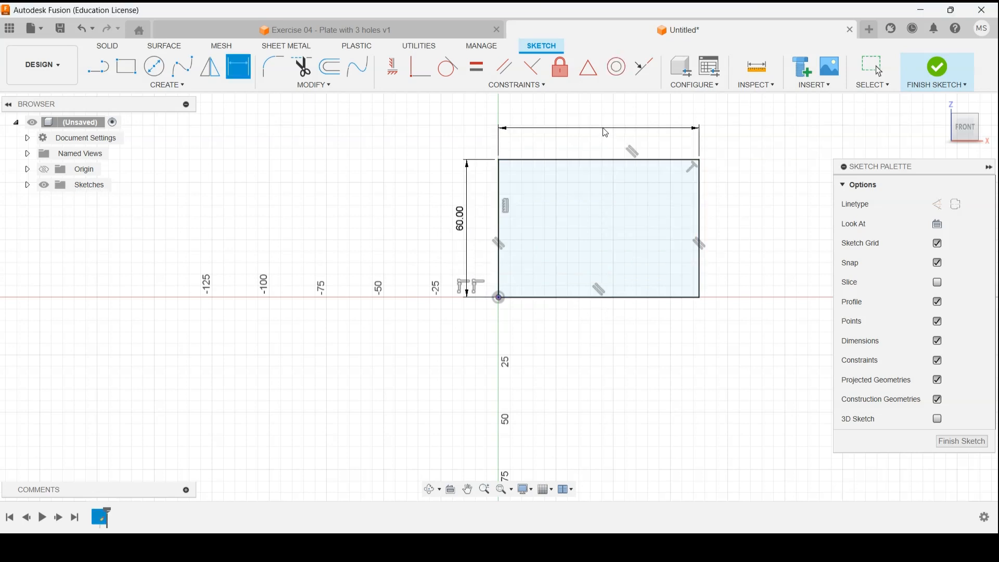
type("100")
key("Return")
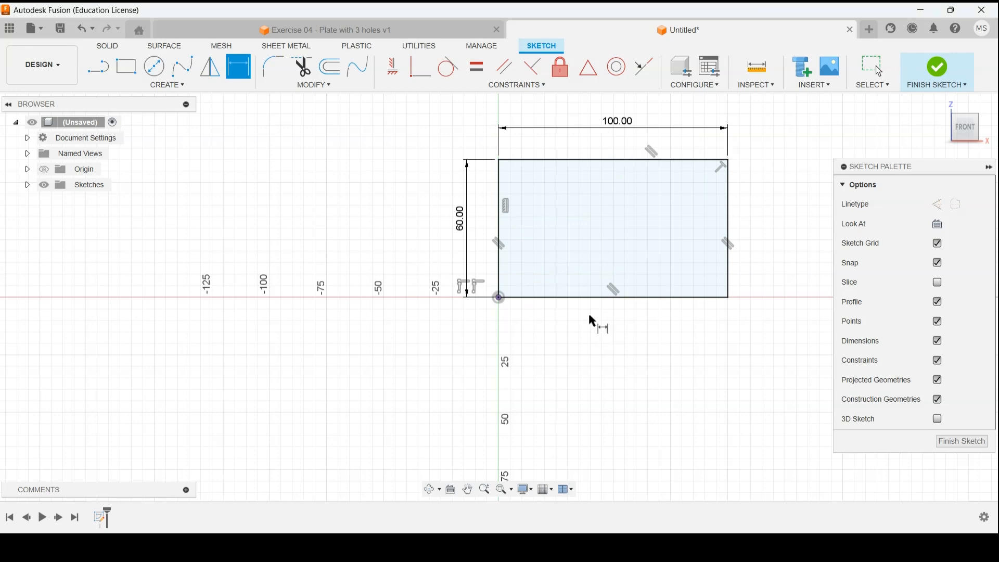
- Draw a 10 mm diameter circle inside the plate near its lower-left corner, and place its diameter dimension below the plate
scroll(609, 243, "up", 2)
scroll(807, 147, "down", 2)
middle_click_drag(807, 145, 720, 188)
key("d")
scroll(545, 252, "up", 3)
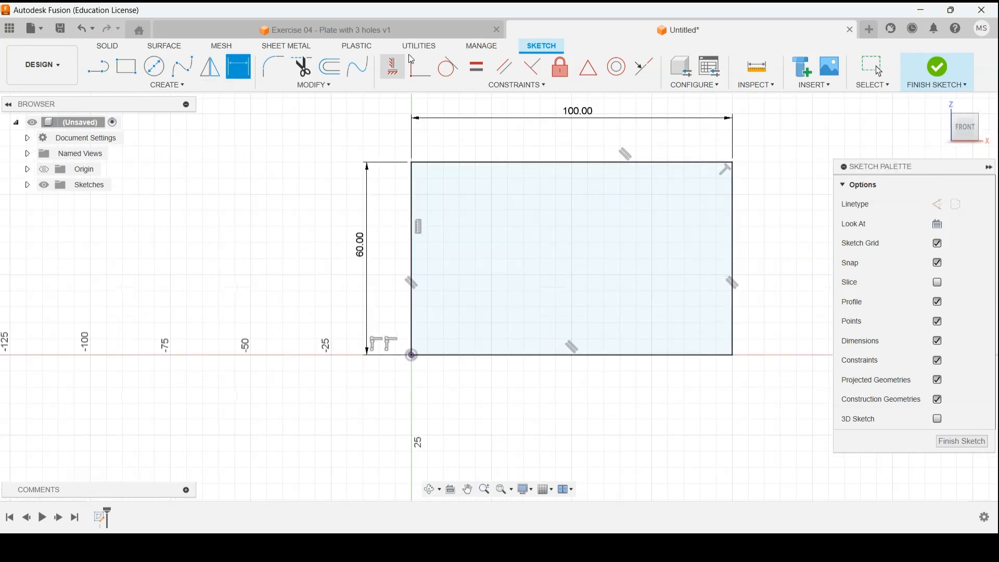
left_click(154, 67)
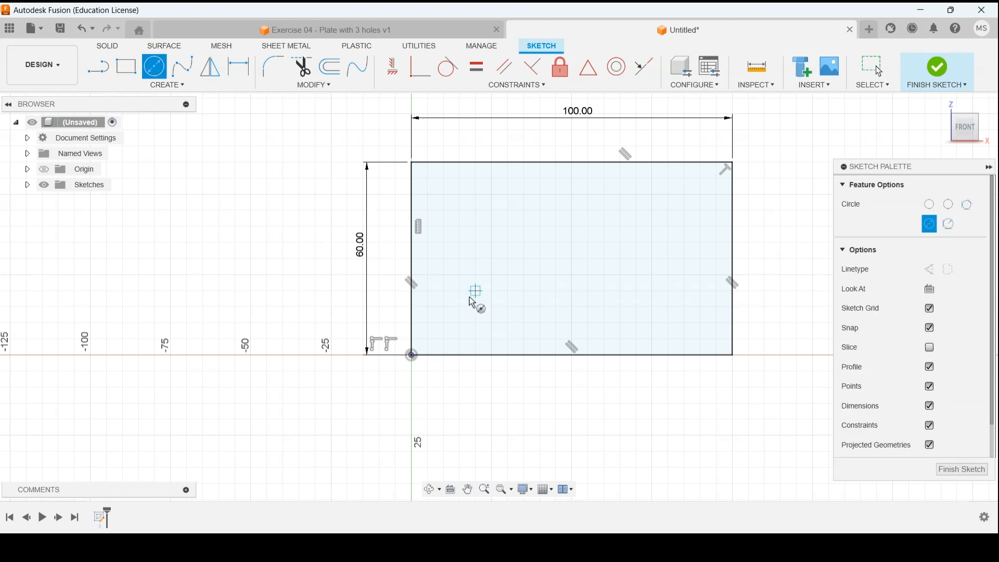
left_click(450, 329)
type("10")
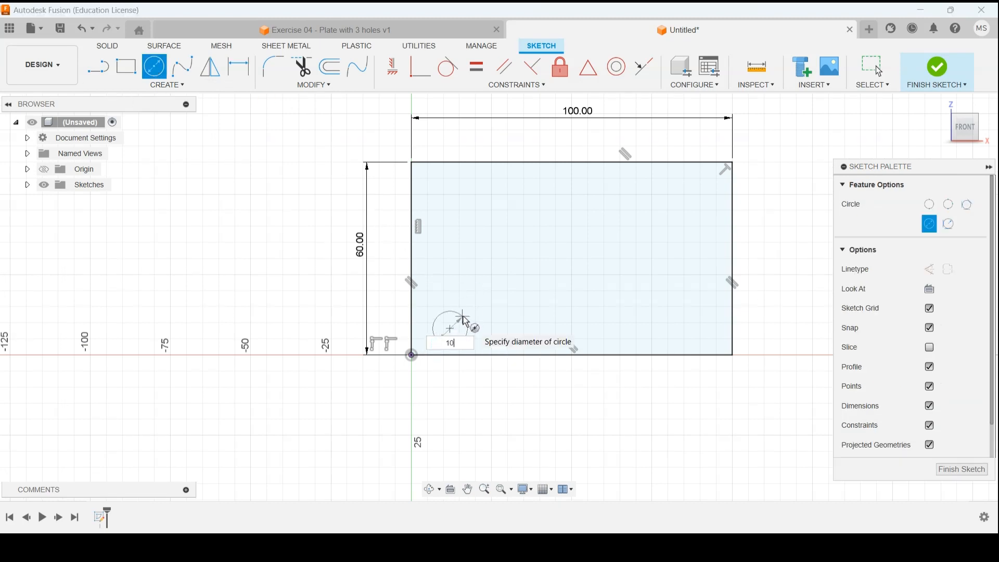
key("Return")
left_click_drag(467, 331, 505, 388)
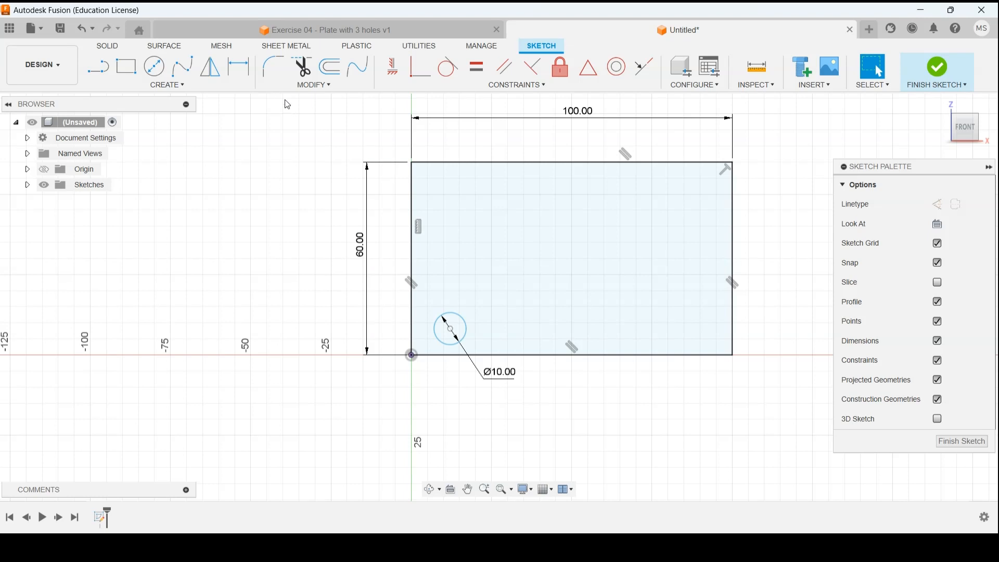
- Try a 12.5 mm horizontal dimension between the circle's centre and the plate's lower-left corner, checking the Word drawing, and undo it
key("d")
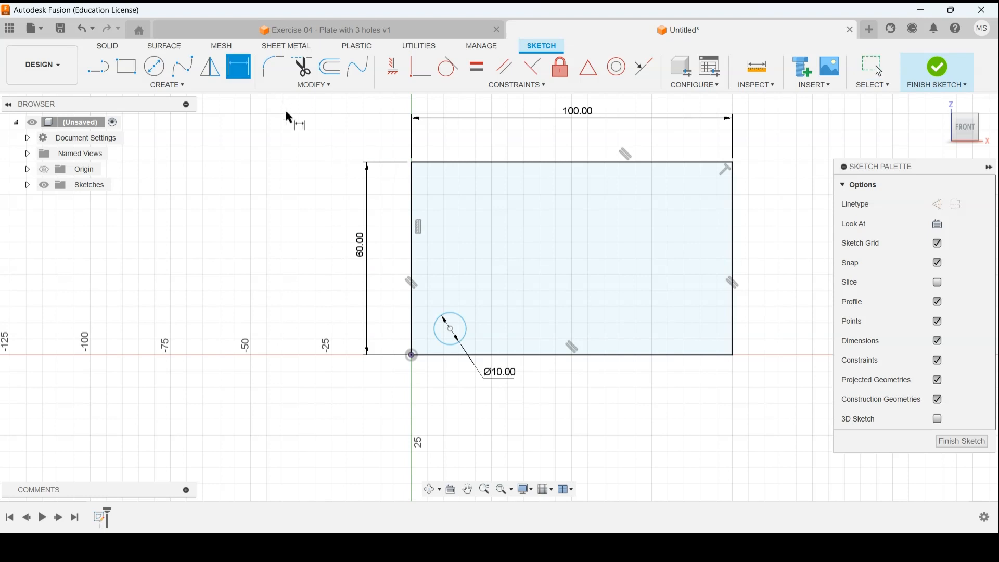
left_click(450, 329)
left_click(412, 355)
left_click(450, 388)
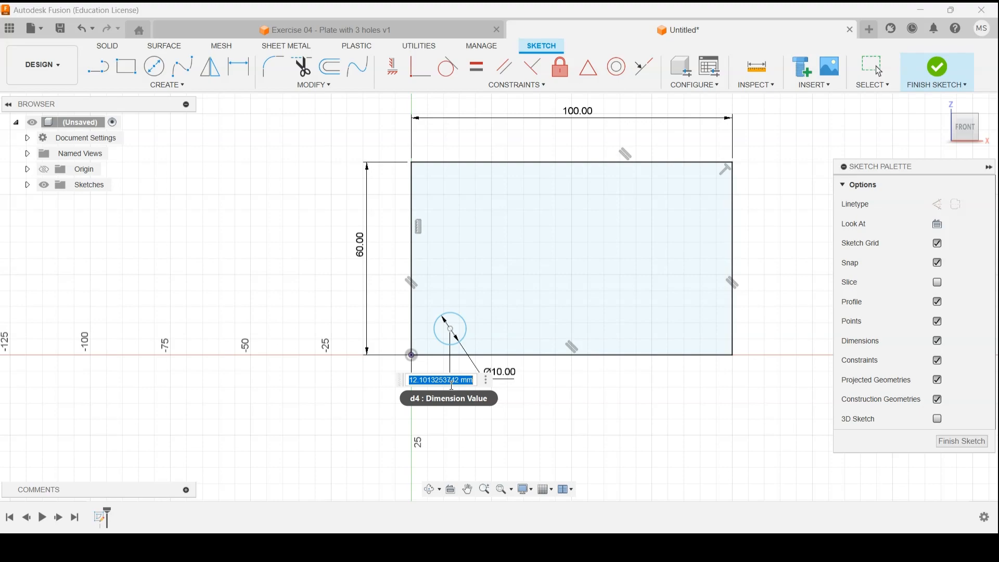
key("alt+Tab")
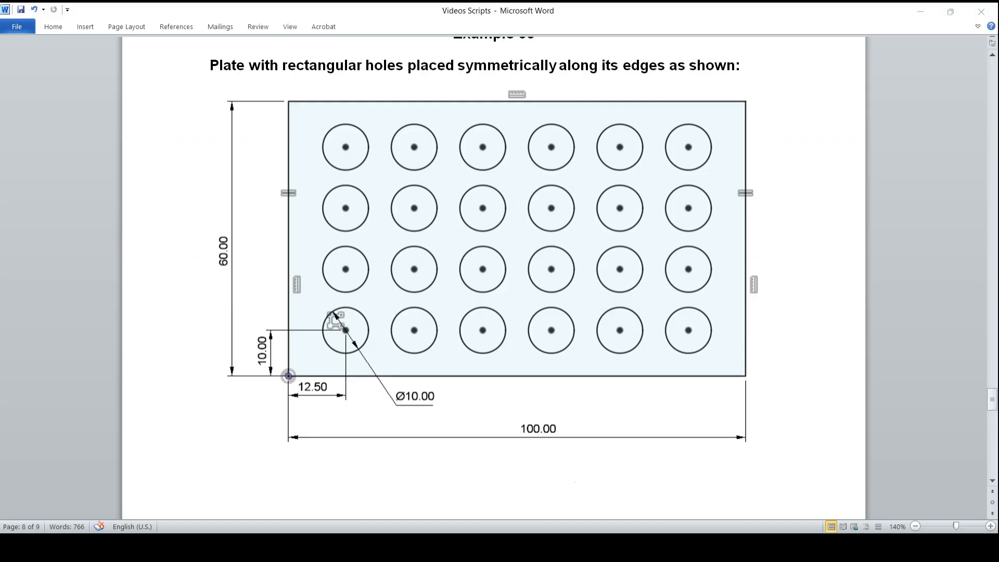
key("alt+Tab")
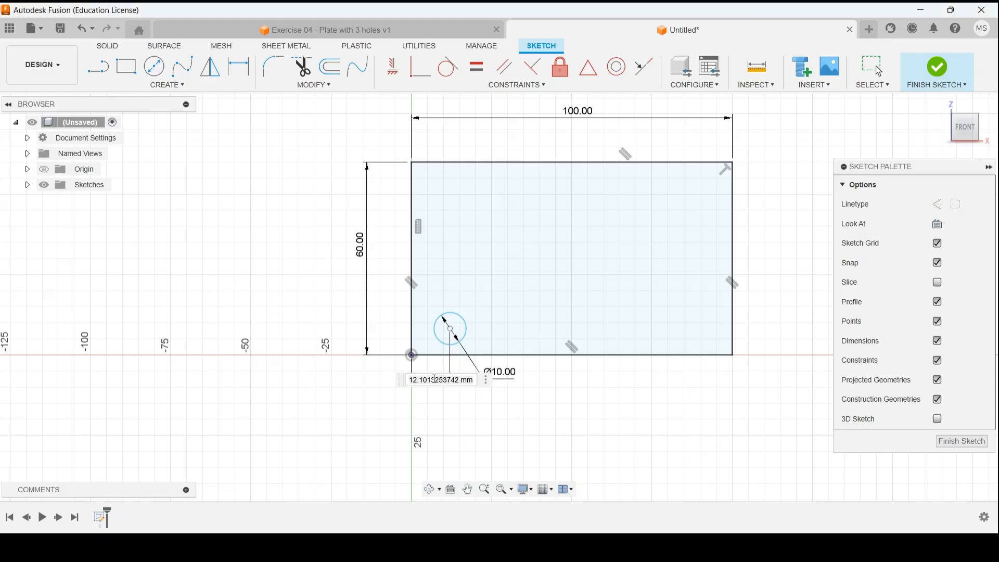
double_click(451, 381)
type("15")
key("Return")
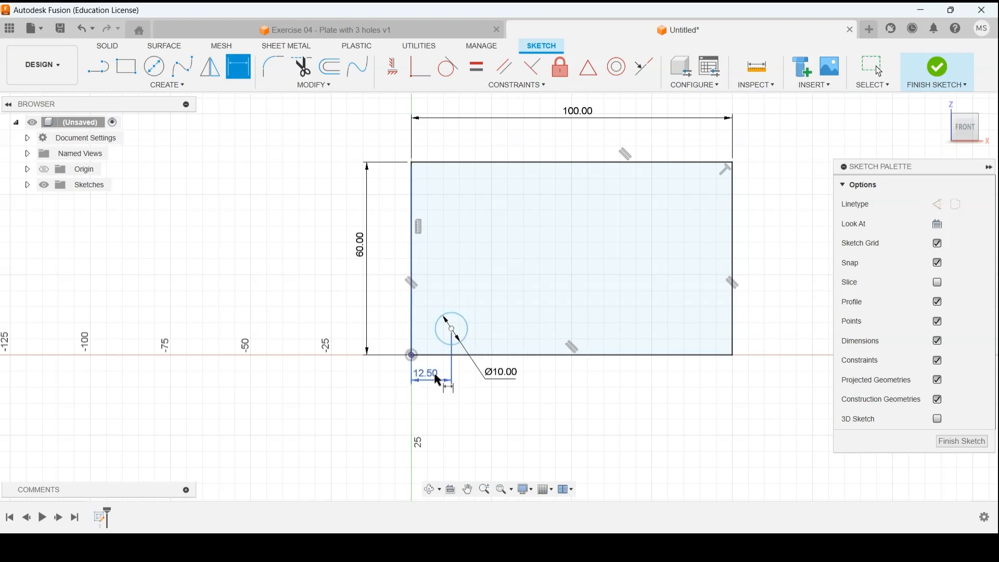
key("Escape")
key("ctrl+z")
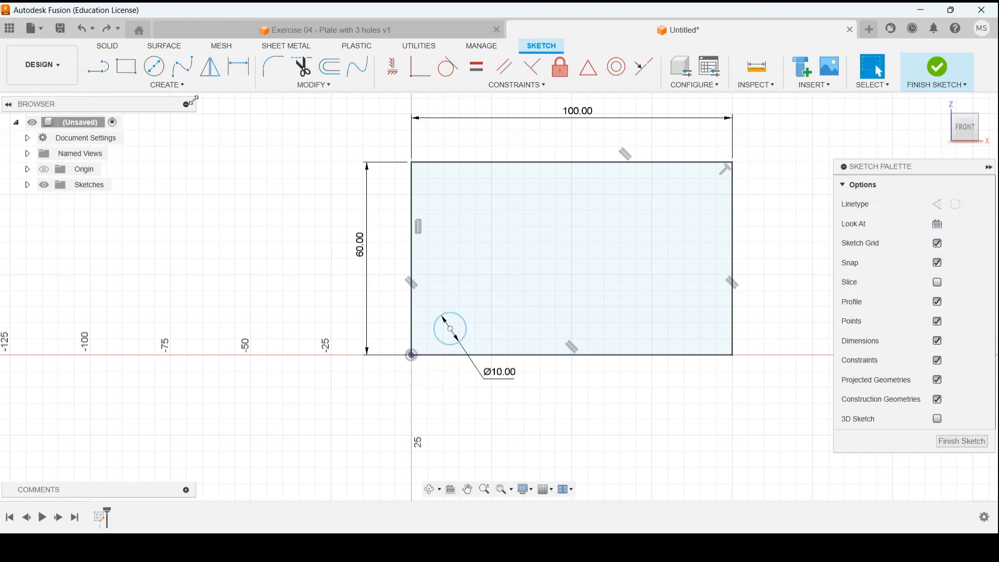
- Dimension the circle's centre 12.5 mm from the plate's left edge
left_click(239, 67)
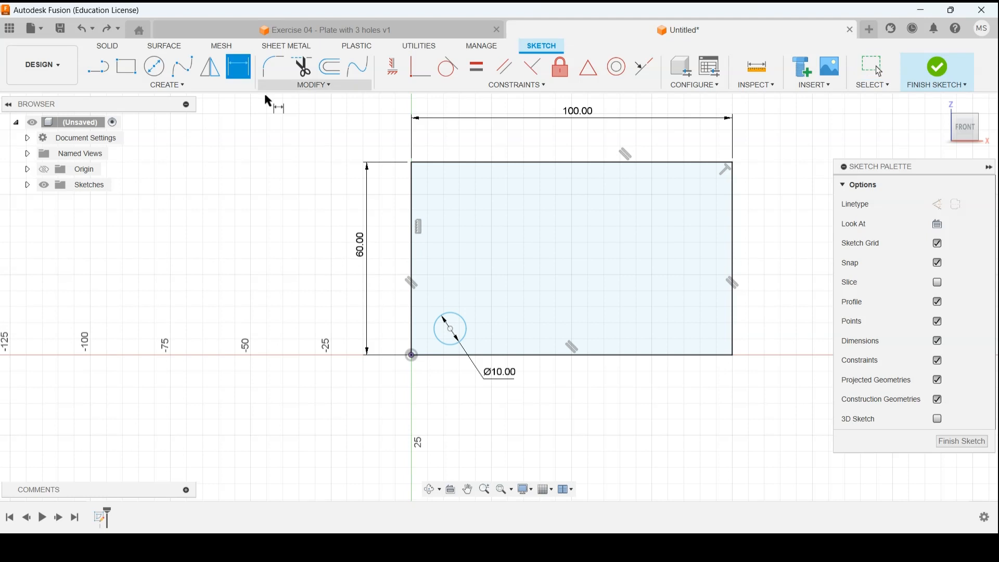
left_click(413, 325)
left_click(451, 329)
left_click(440, 385)
type("12.5")
key("Return")
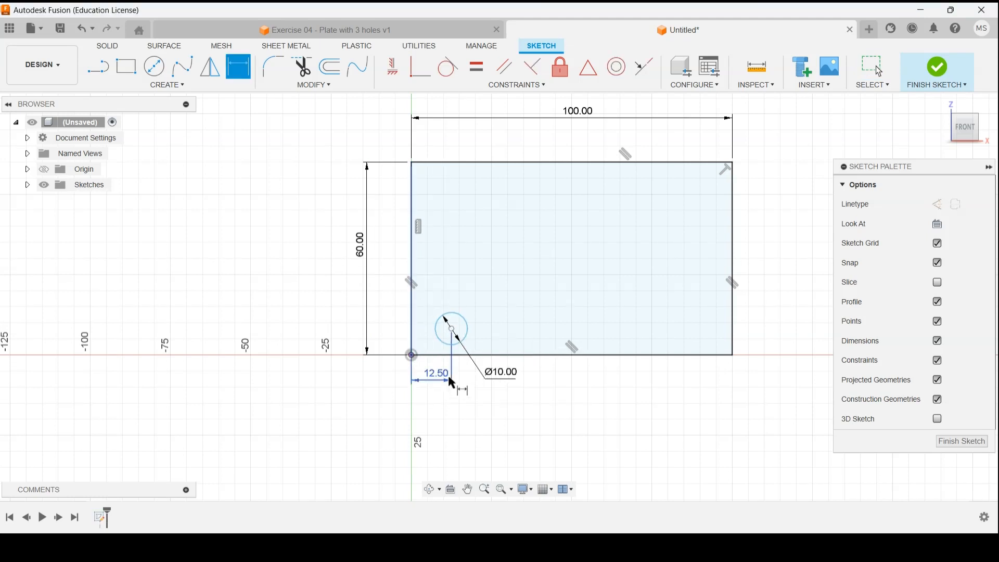
- Dimension the circle's centre 10 mm above the plate's bottom edge
left_click(451, 329)
left_click(450, 355)
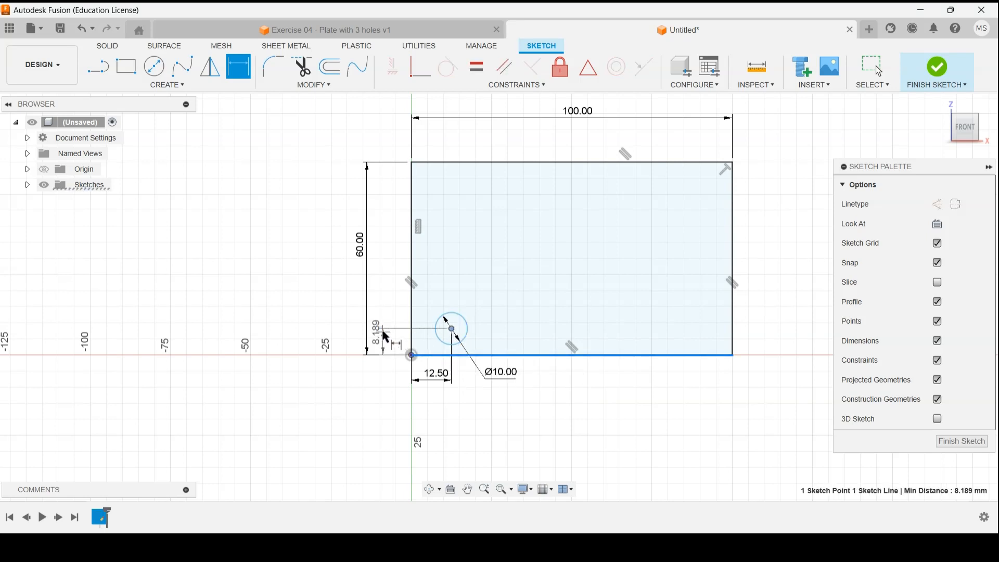
left_click(393, 338)
type("10")
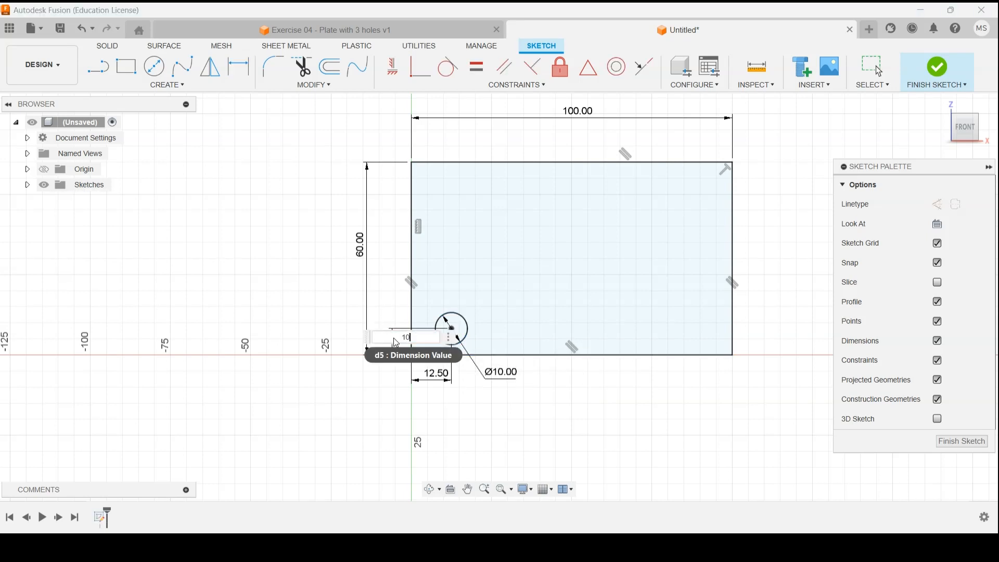
key("Return")
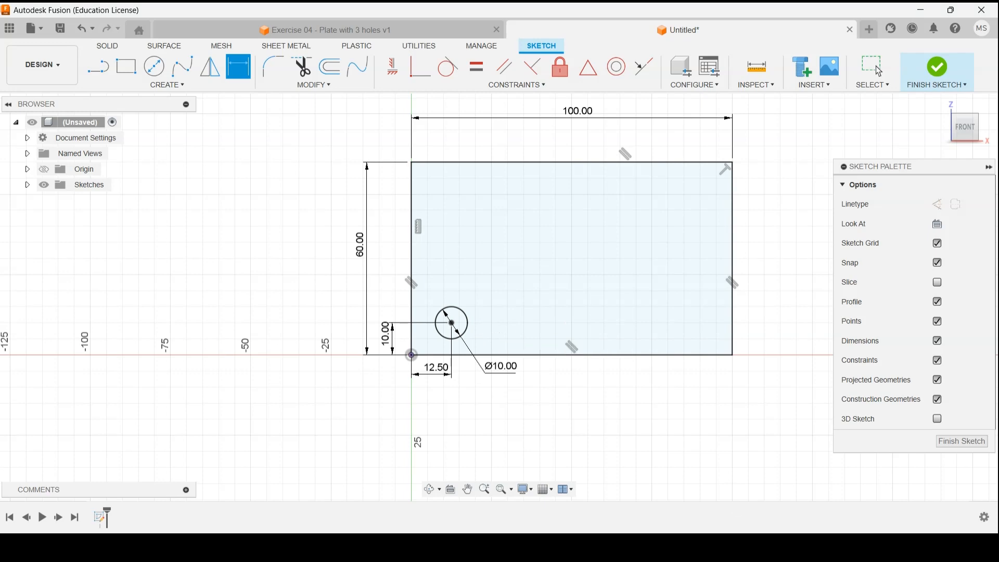
- Check the hole layout in the Word drawing and start a Rectangular Pattern with the 10 mm circle as its object
key("alt+Tab")
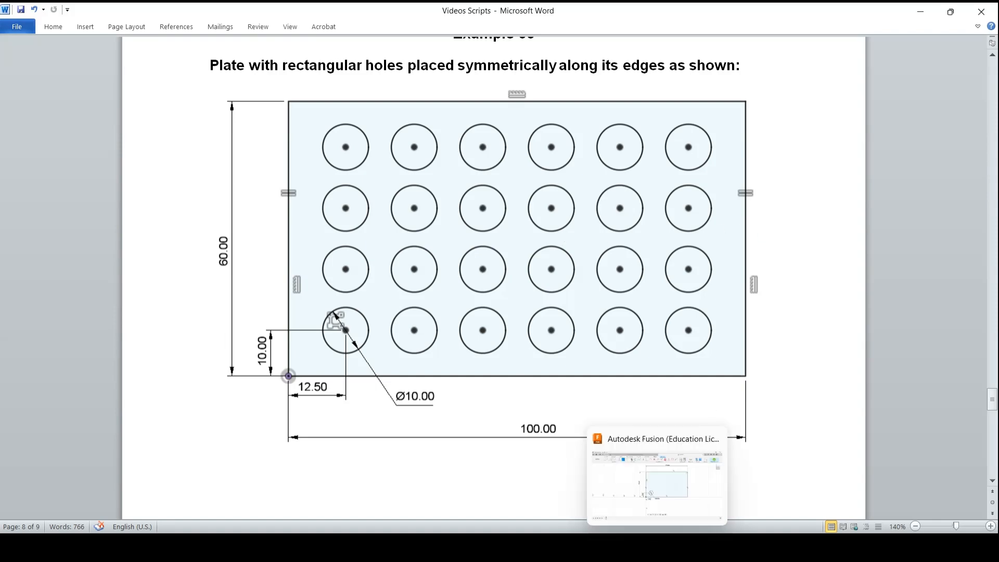
key("alt+Tab")
left_click(166, 85)
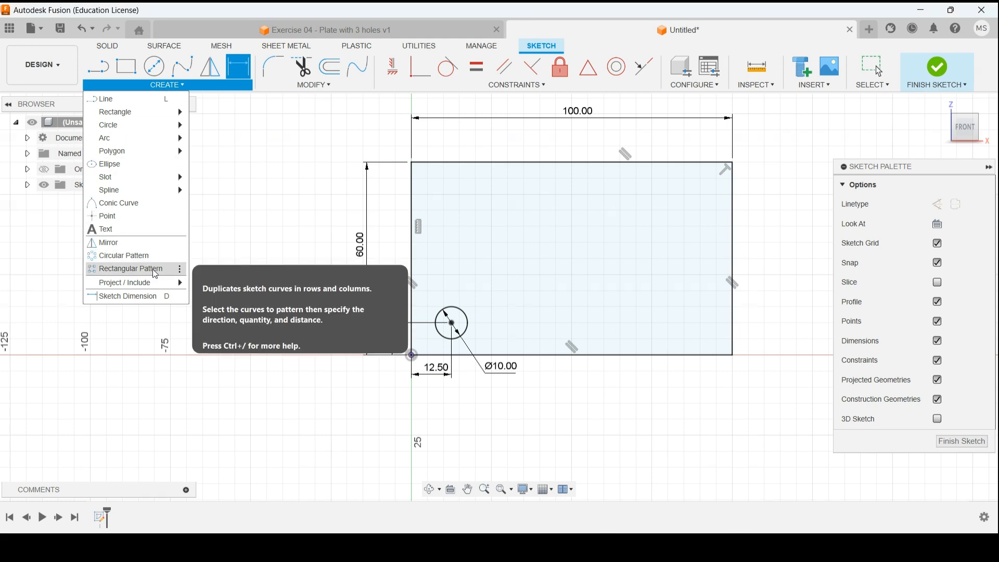
key("alt+Tab")
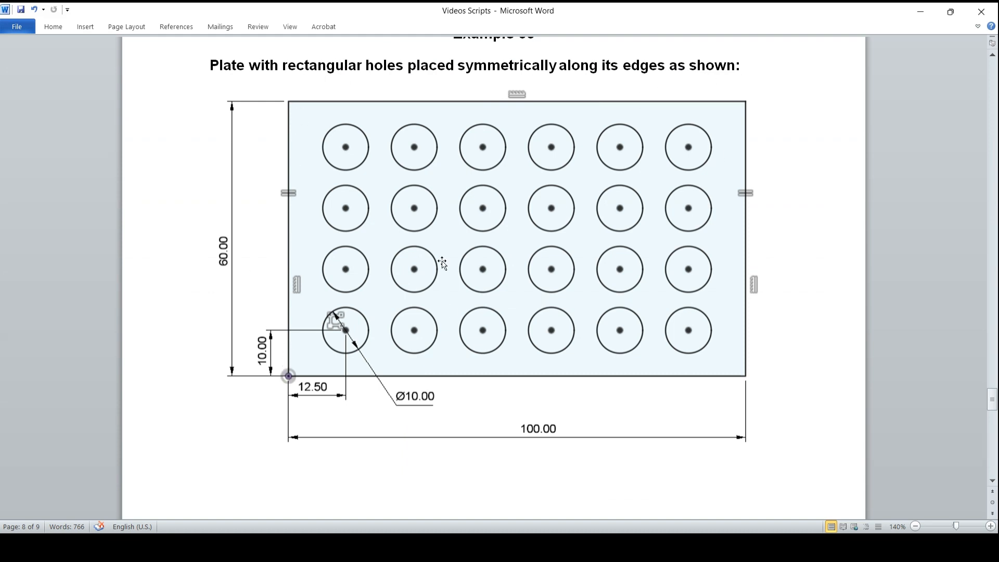
key("alt+Tab")
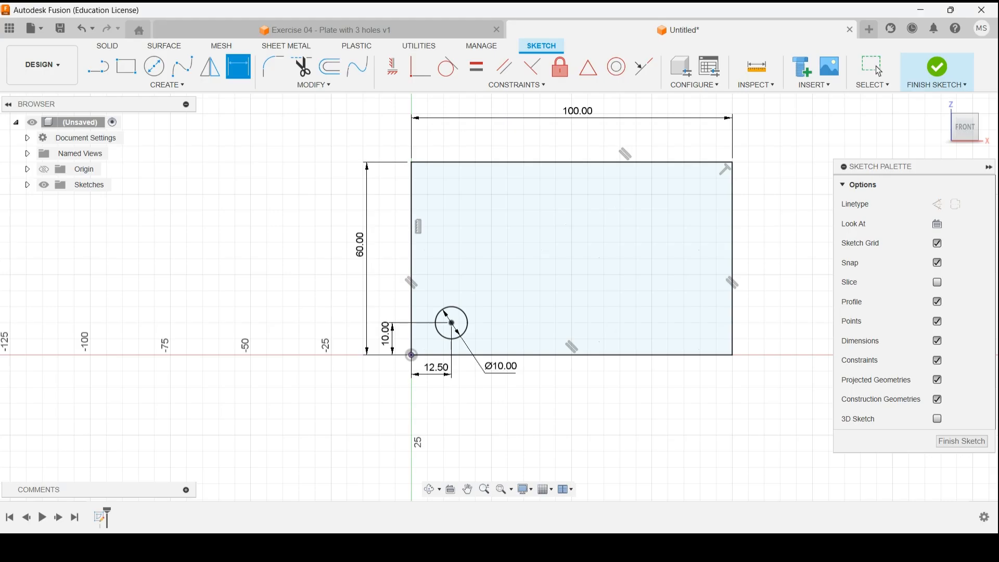
left_click(167, 85)
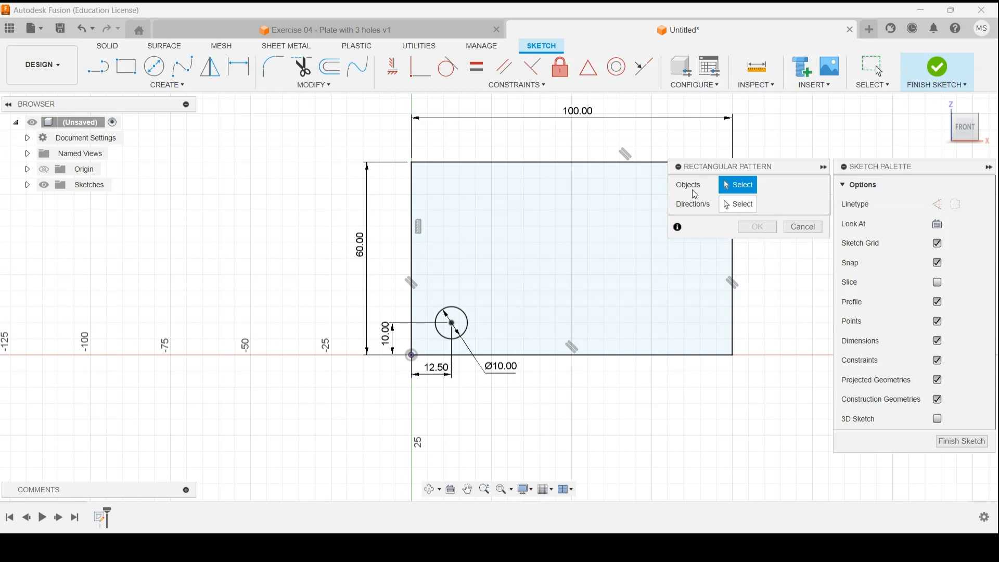
left_click(460, 314)
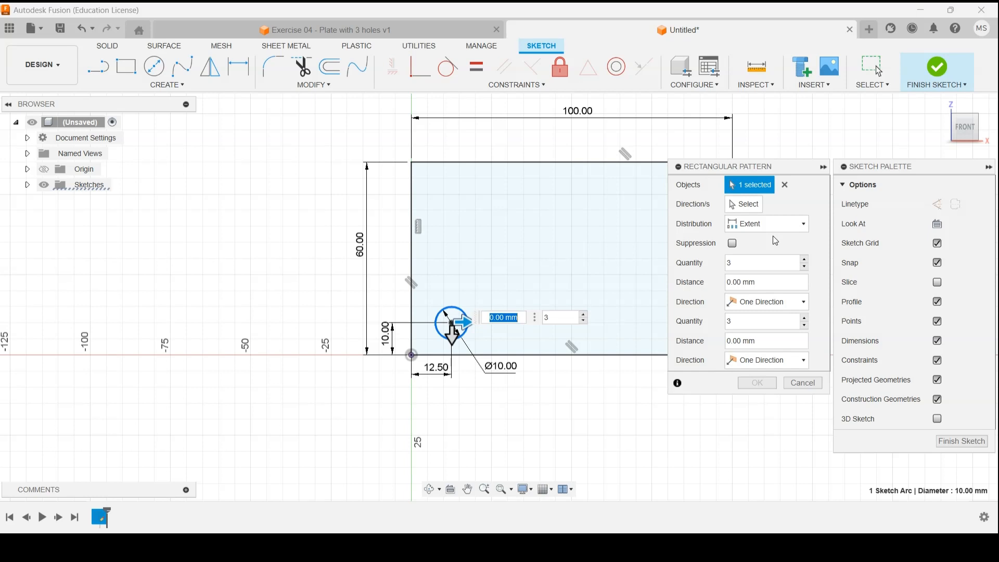
mouse_move(626, 223)
middle_mouse_down()
mouse_move(506, 252)
mouse_move(506, 261)
middle_mouse_up()
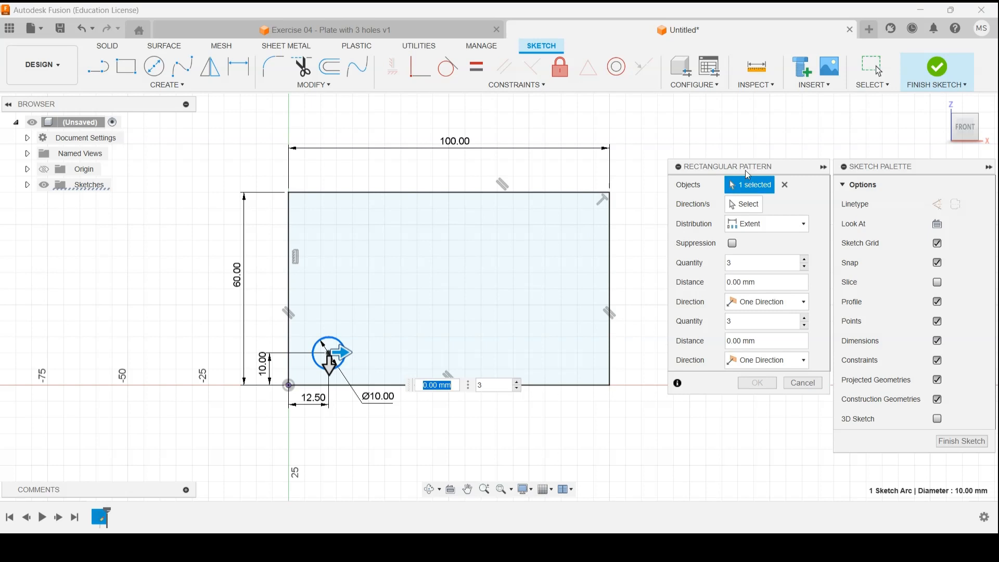
left_click_drag(747, 170, 130, 216)
mouse_move(530, 256)
middle_mouse_down()
mouse_move(611, 244)
mouse_move(598, 247)
middle_mouse_up()
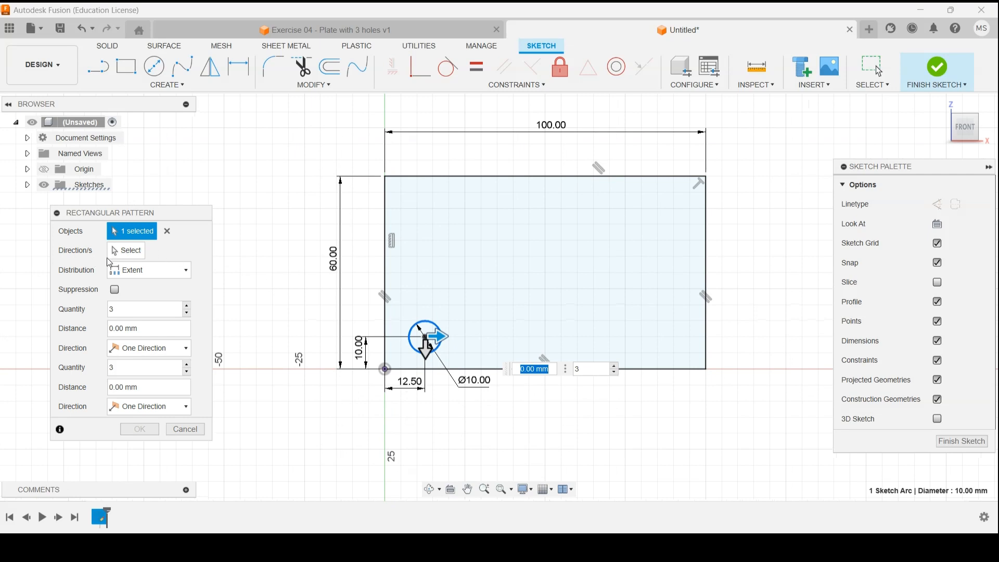
- Set the pattern directions to the plate's left and bottom edges, with extents of 35 mm upward and 70 mm across
left_click(386, 204)
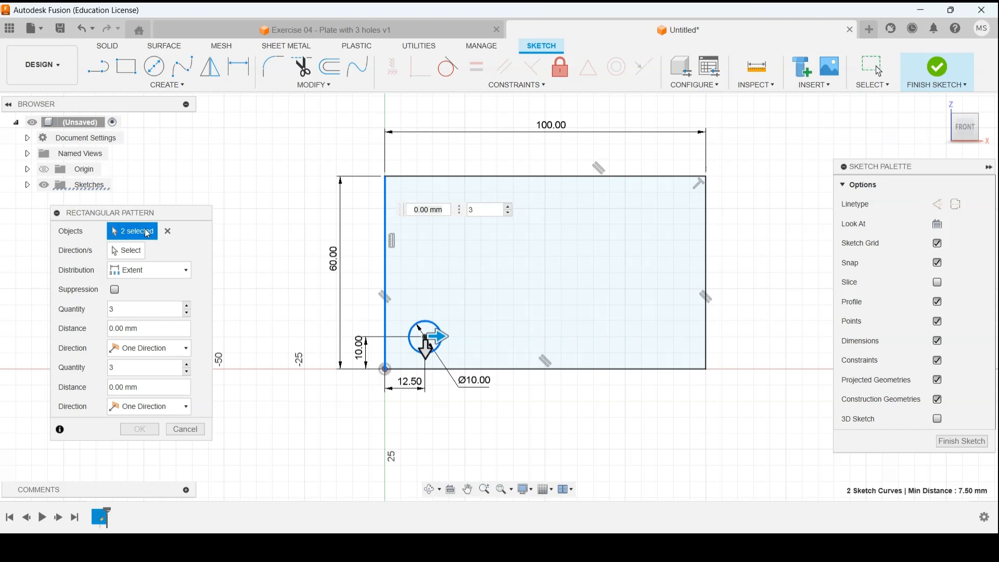
left_click(385, 198)
left_click(135, 256)
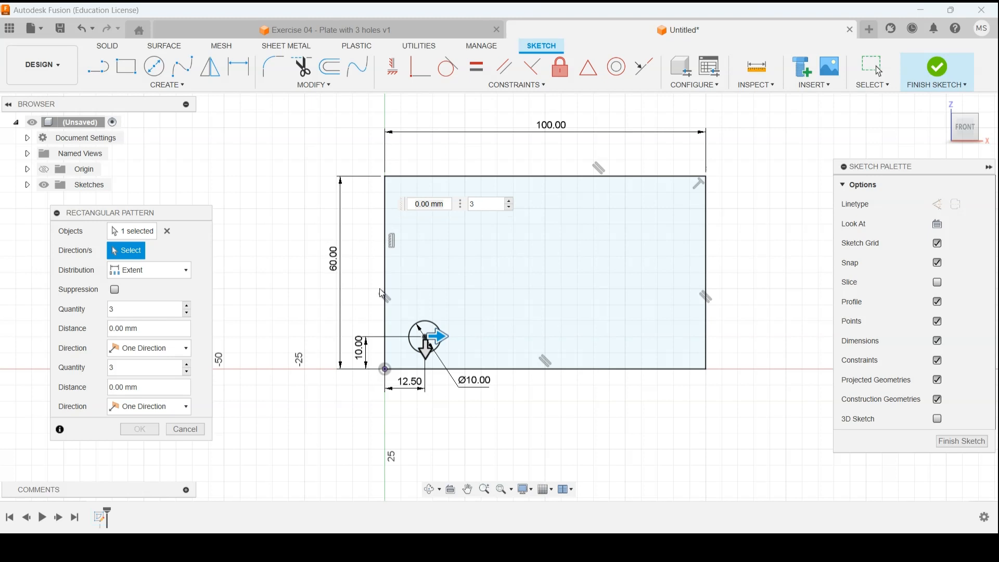
left_click(499, 368)
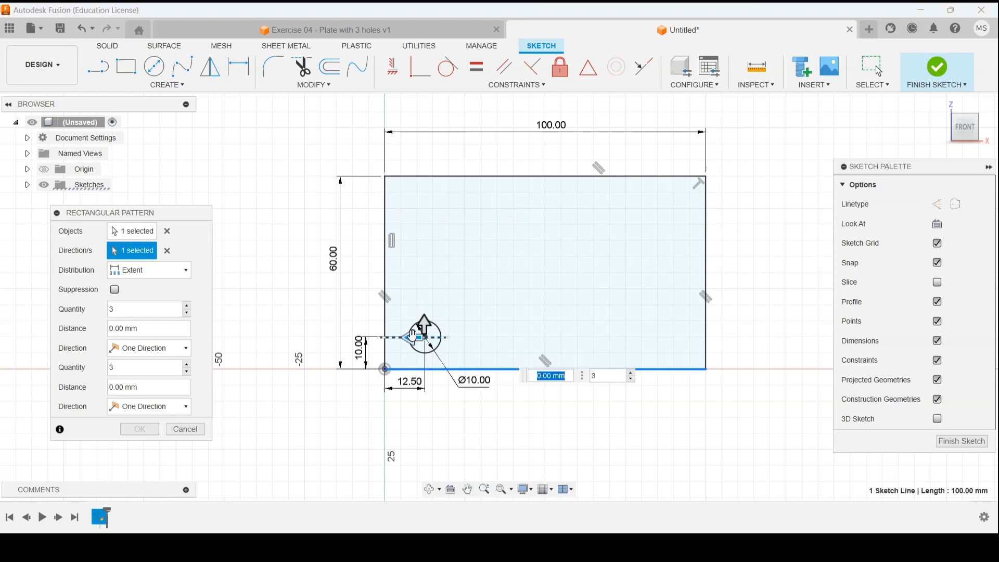
left_click(167, 251)
left_click_drag(437, 338, 666, 335)
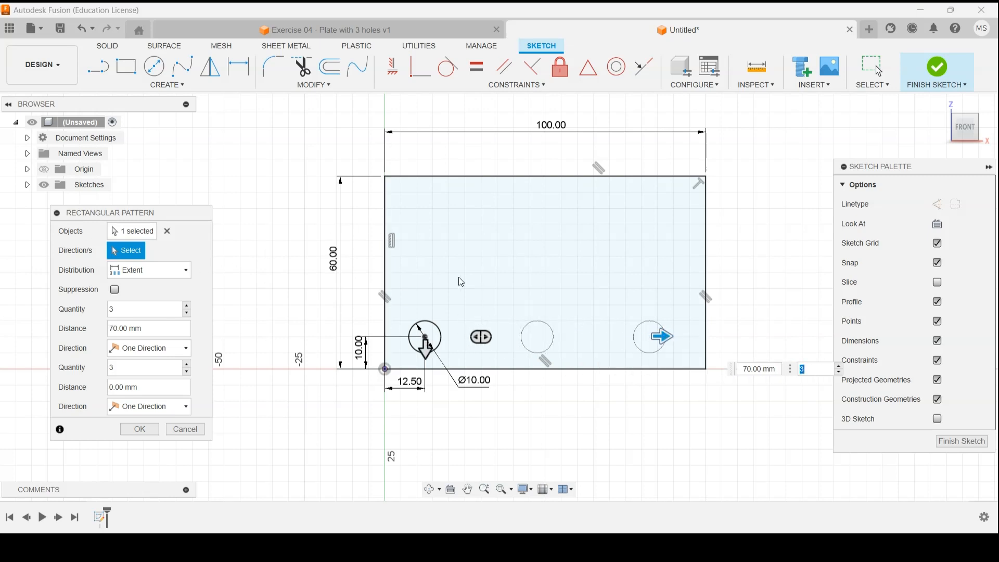
left_click(387, 223)
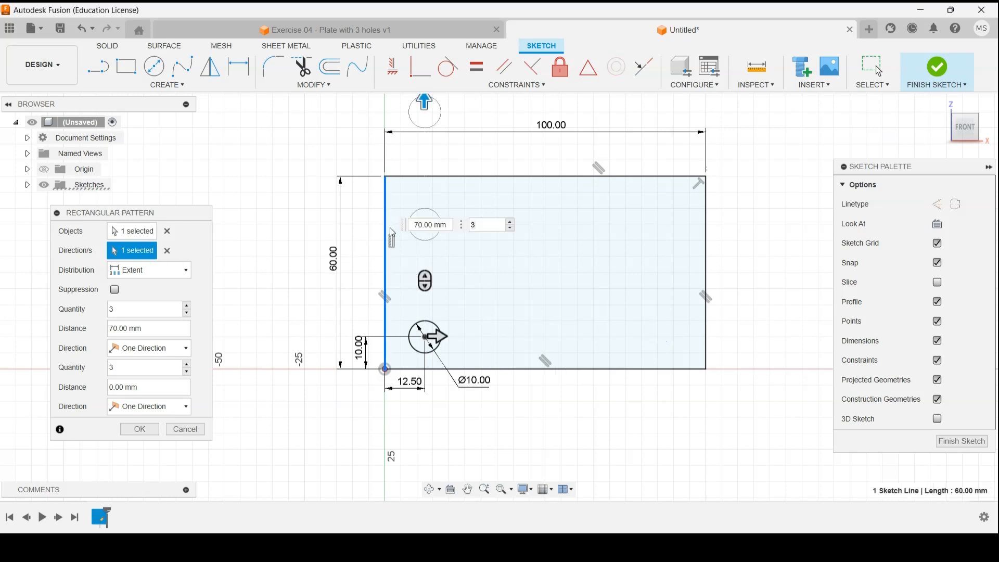
left_click(511, 370)
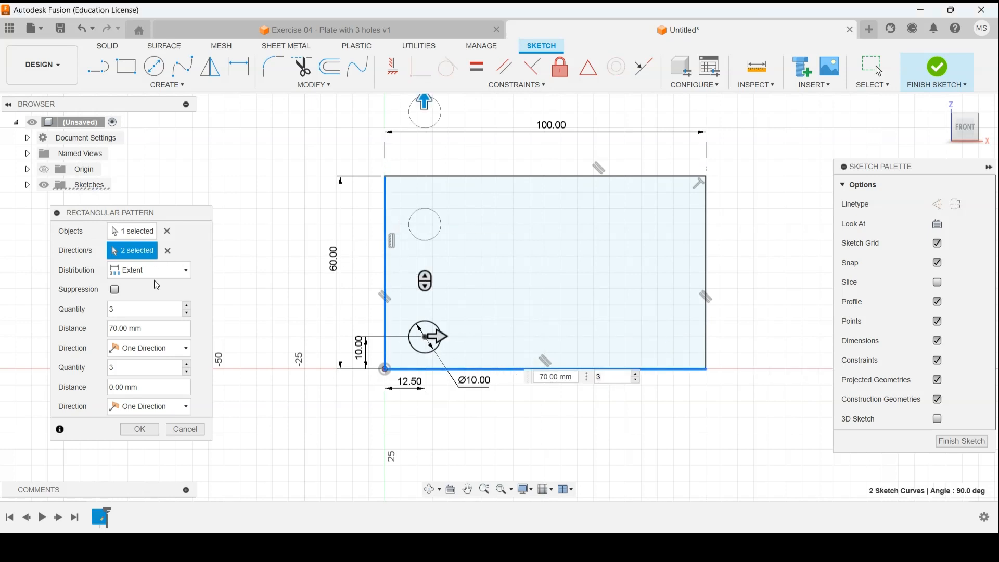
left_click_drag(437, 337, 661, 337)
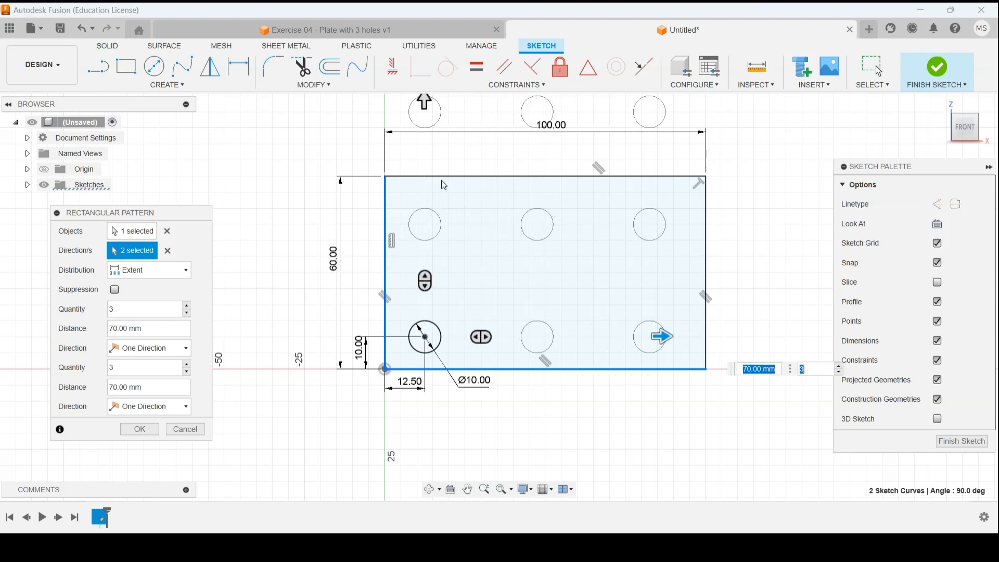
left_click_drag(427, 114, 441, 205)
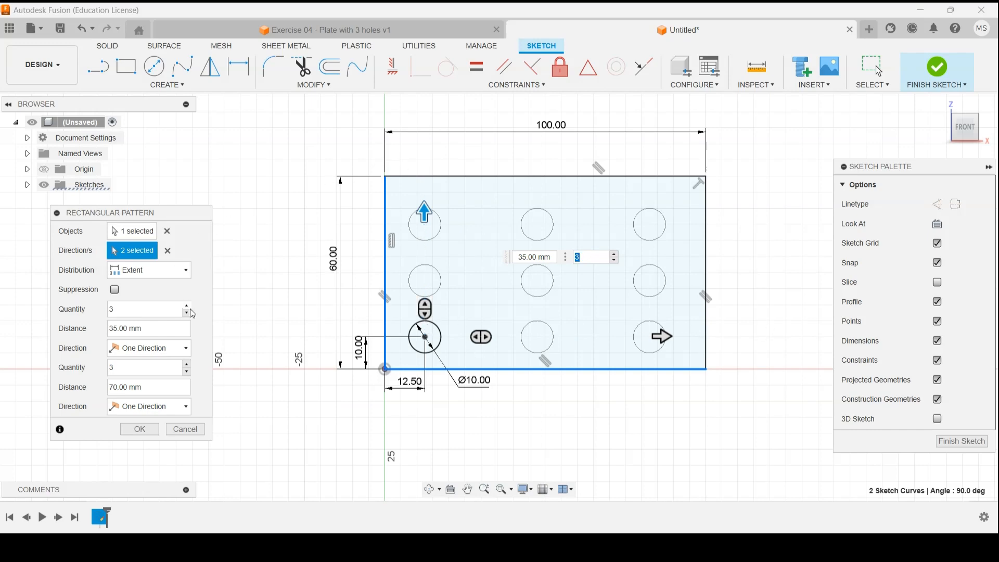
- Set the pattern quantities to 4 along the left edge and 6 along the bottom edge, checking against the Word drawing
key("alt+Tab")
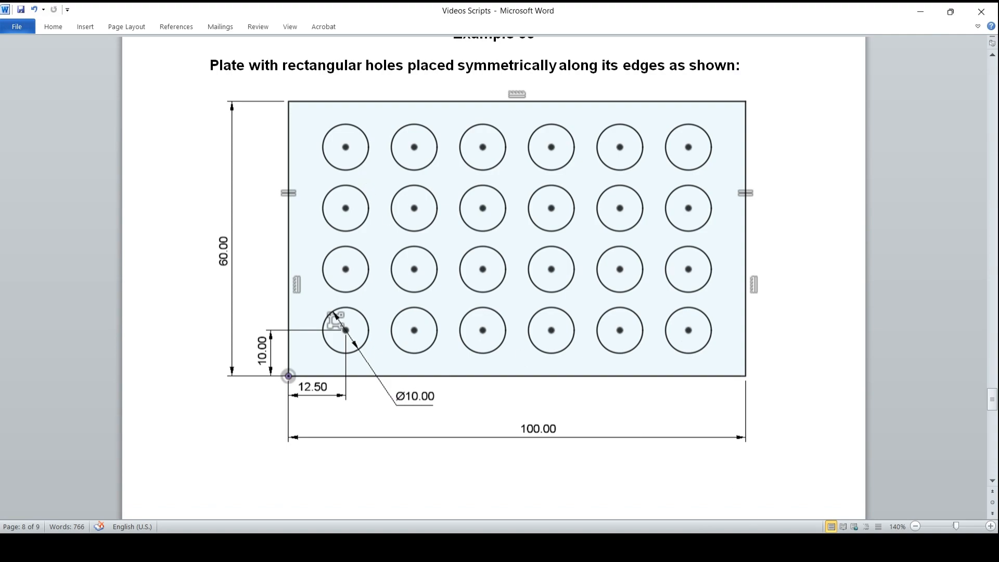
key("alt+Tab")
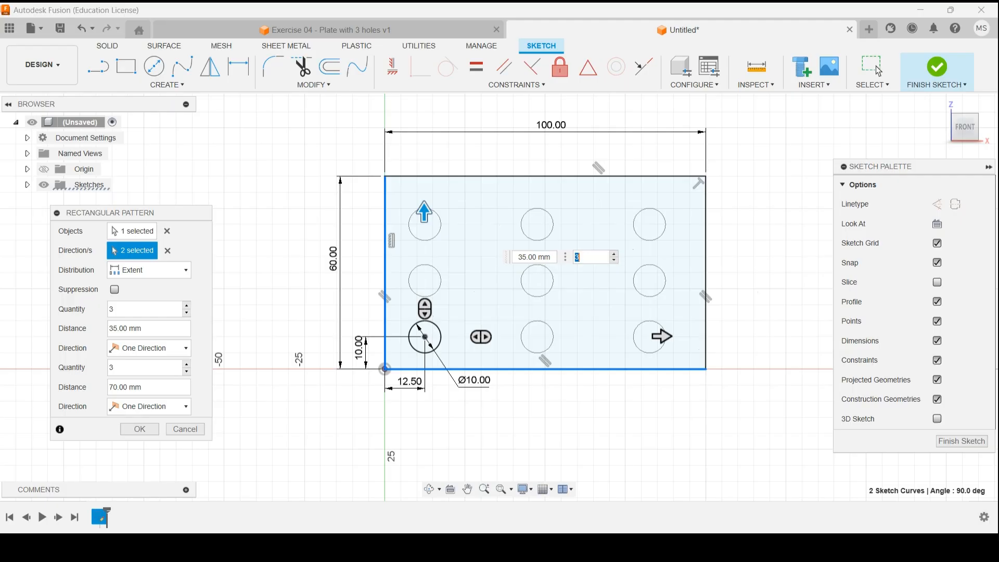
left_click(188, 306)
left_click(188, 306)
left_click(188, 305)
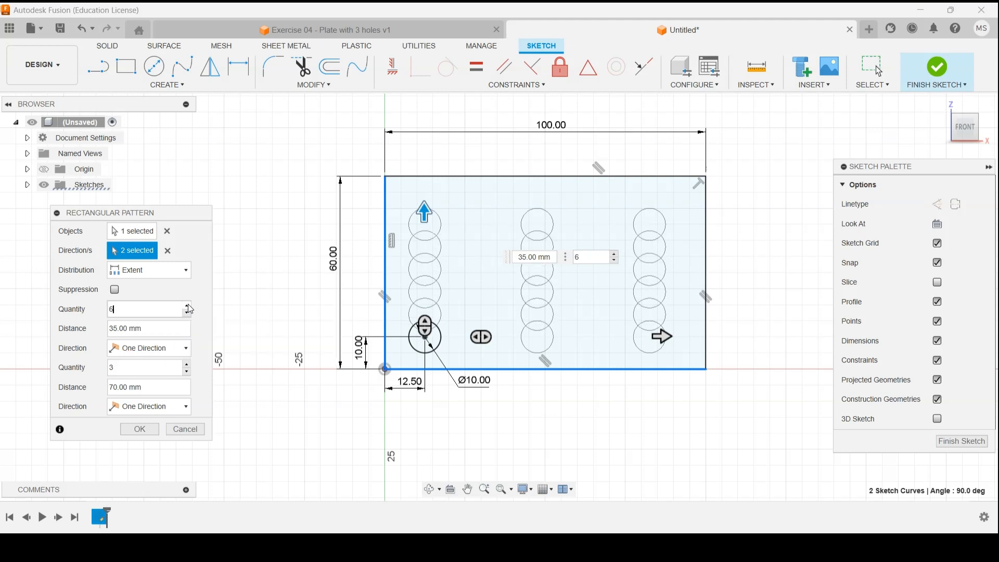
double_click(148, 310)
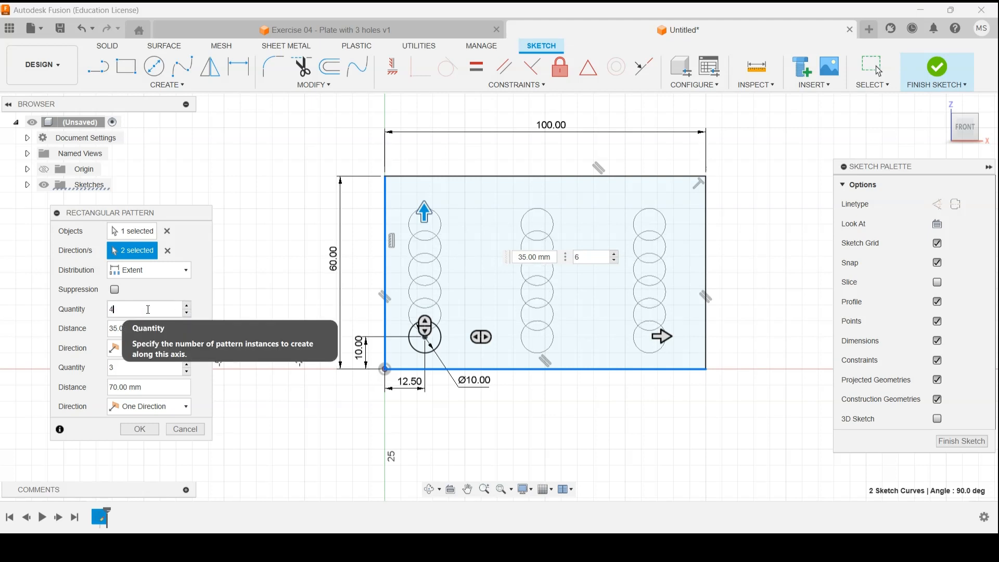
double_click(106, 370)
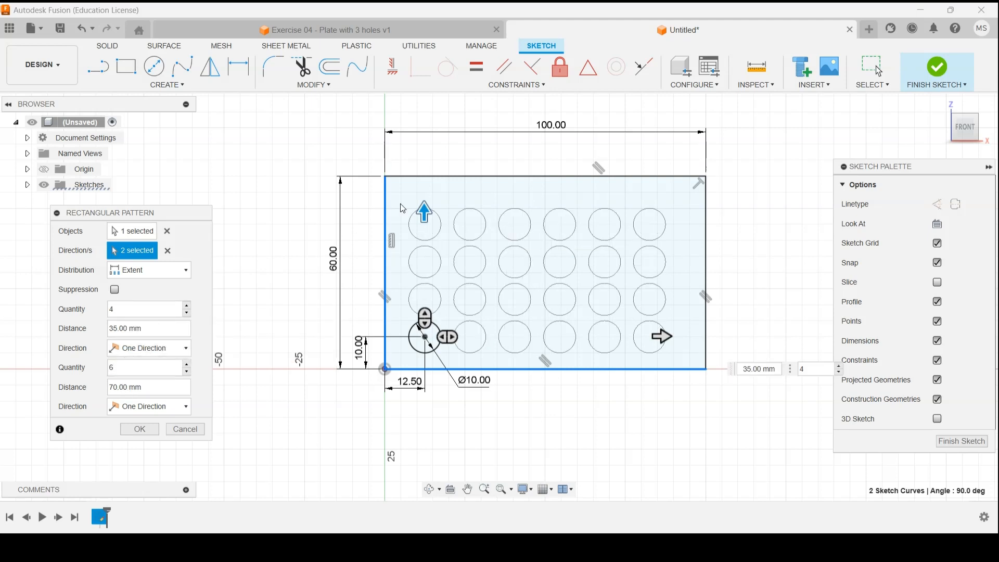
- Extend the pattern to 40 mm along the plate's left edge and 75 mm along its bottom edge
left_click_drag(424, 205, 426, 195)
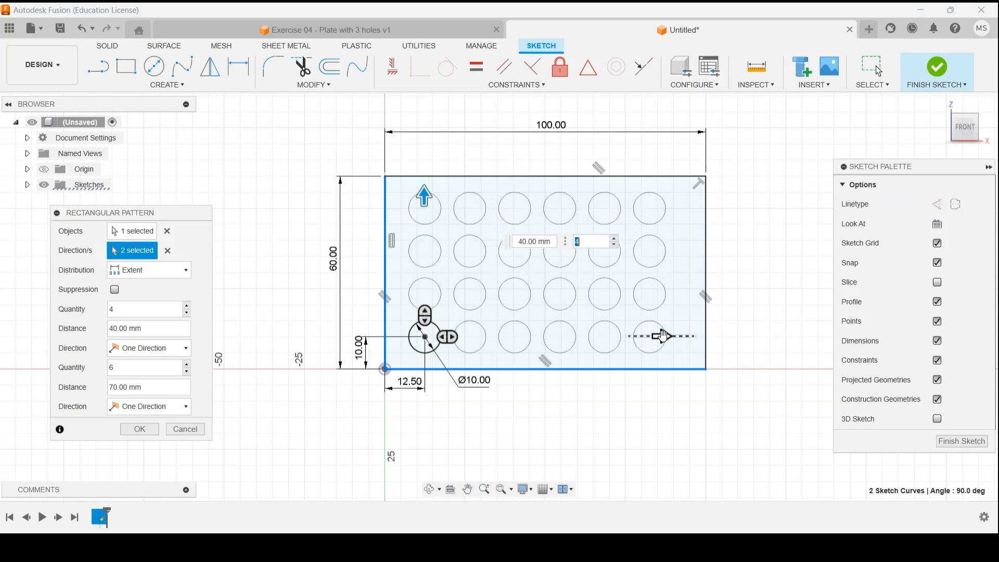
left_click_drag(658, 335, 679, 336)
key("Tab")
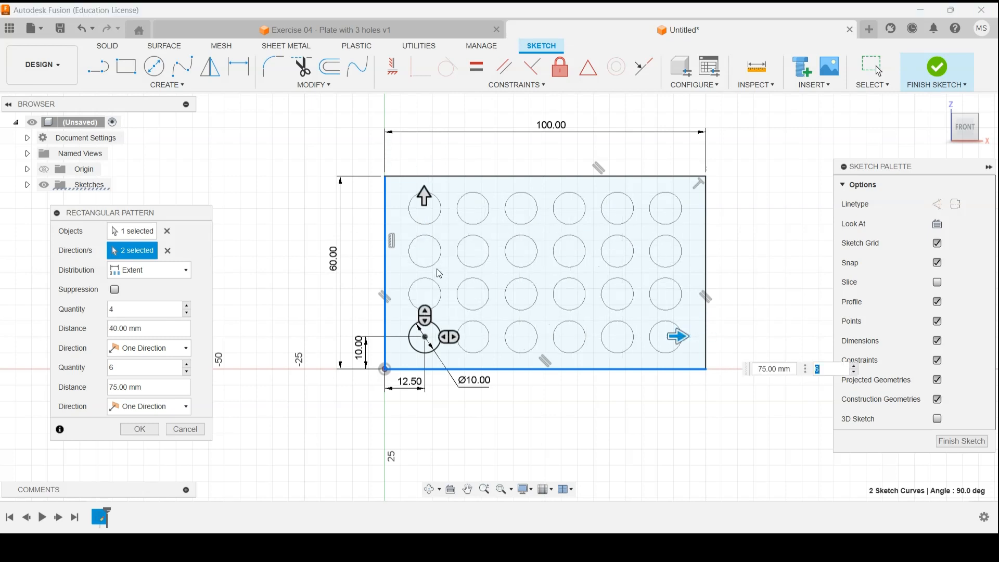
left_click(773, 369)
key("Tab")
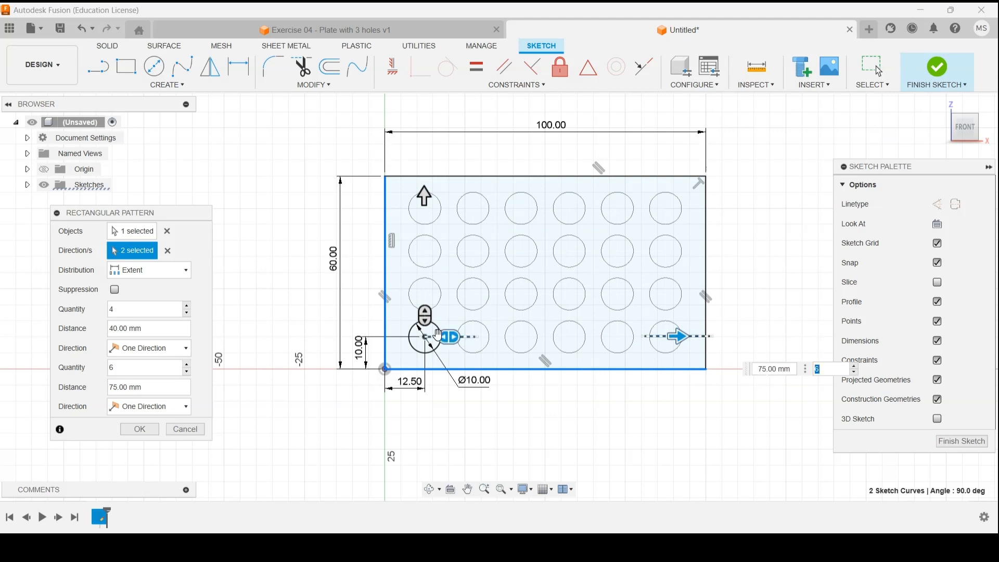
key("Tab")
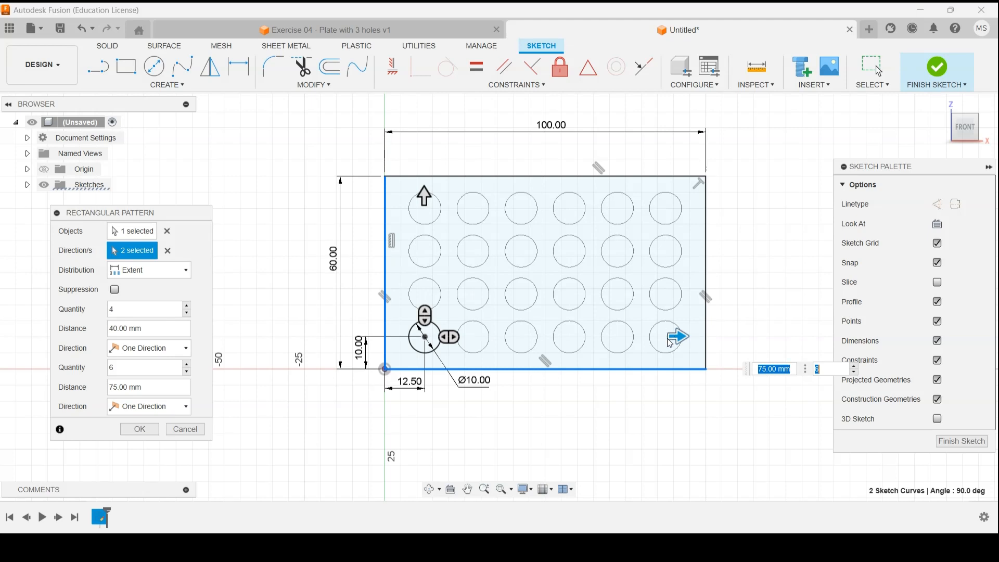
key("Tab")
triple_click(136, 328)
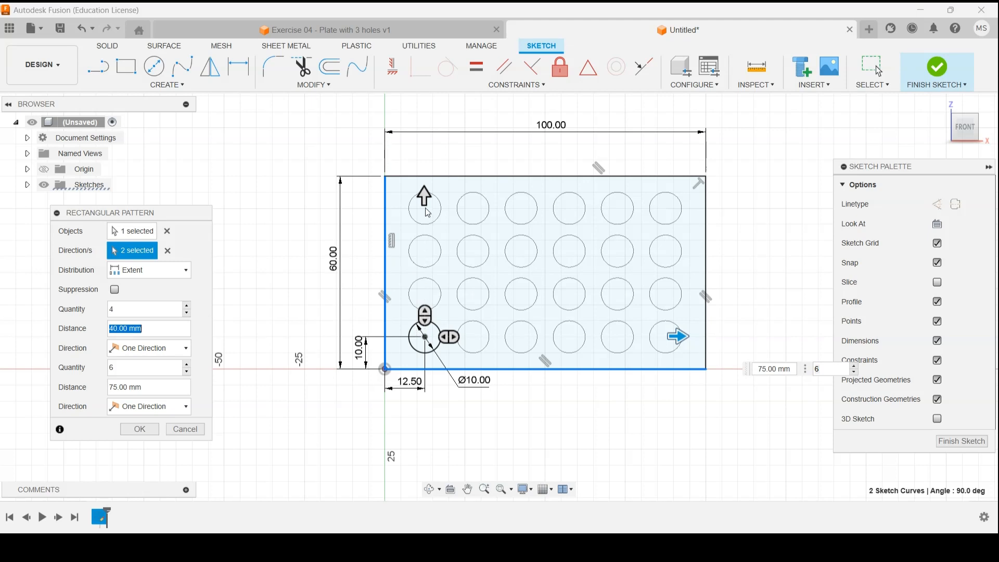
- Switch the pattern's distribution from Extent to Spacing and create the grid of circles
left_click(146, 274)
left_click(140, 303)
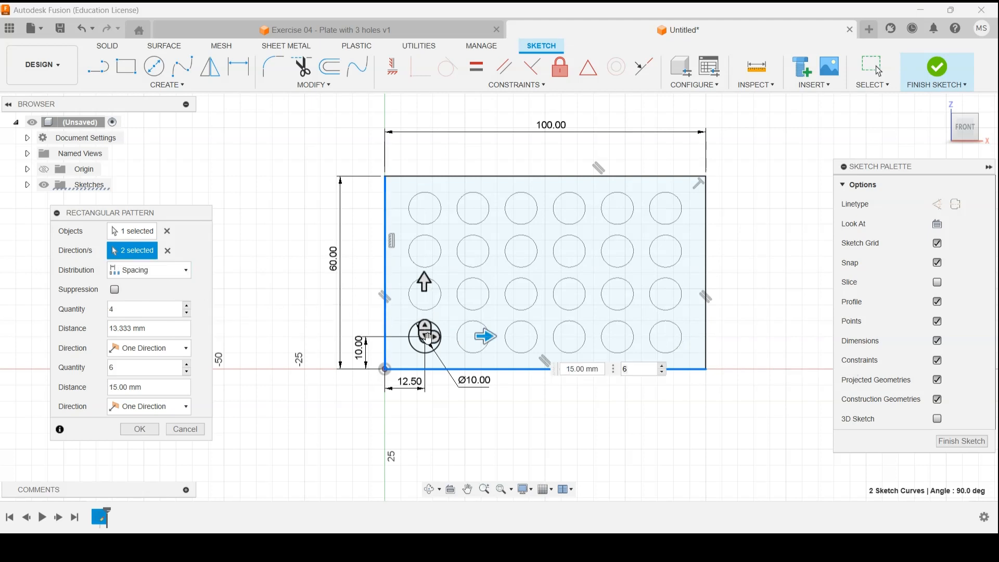
mouse_move(484, 336)
left_mouse_down()
mouse_move(530, 336)
mouse_move(474, 333)
mouse_move(485, 336)
left_mouse_up()
double_click(582, 370)
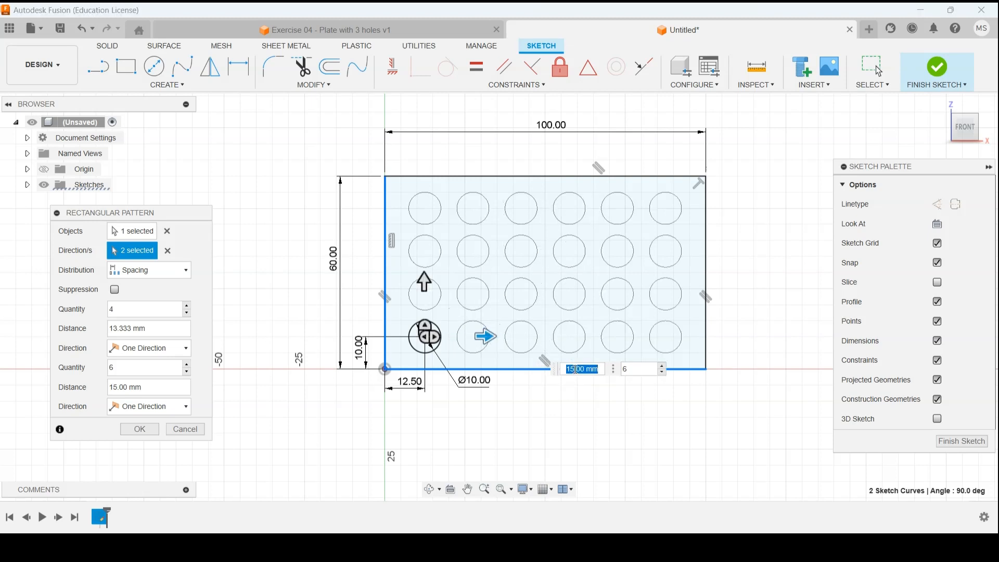
key("Tab")
left_click(147, 274)
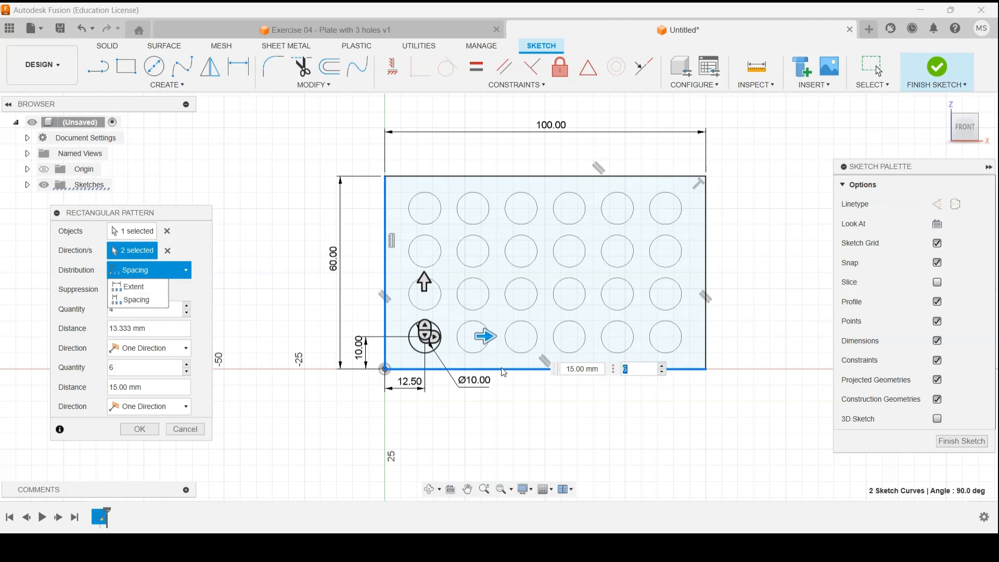
key("Return")
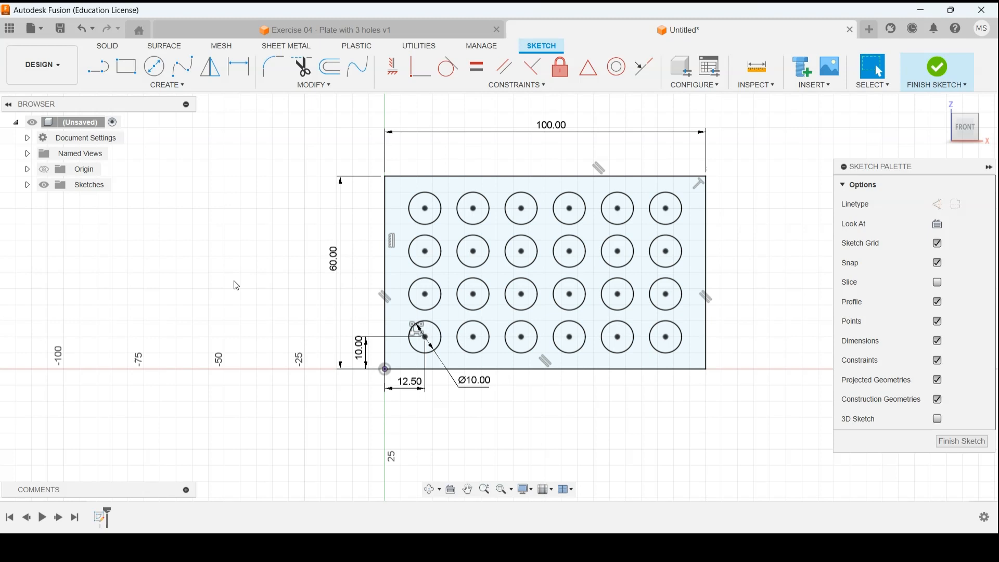
- Move the plate's 100 mm and 60 mm dimensions closer to its edges
left_click_drag(555, 131, 556, 165)
left_click_drag(343, 268, 353, 270)
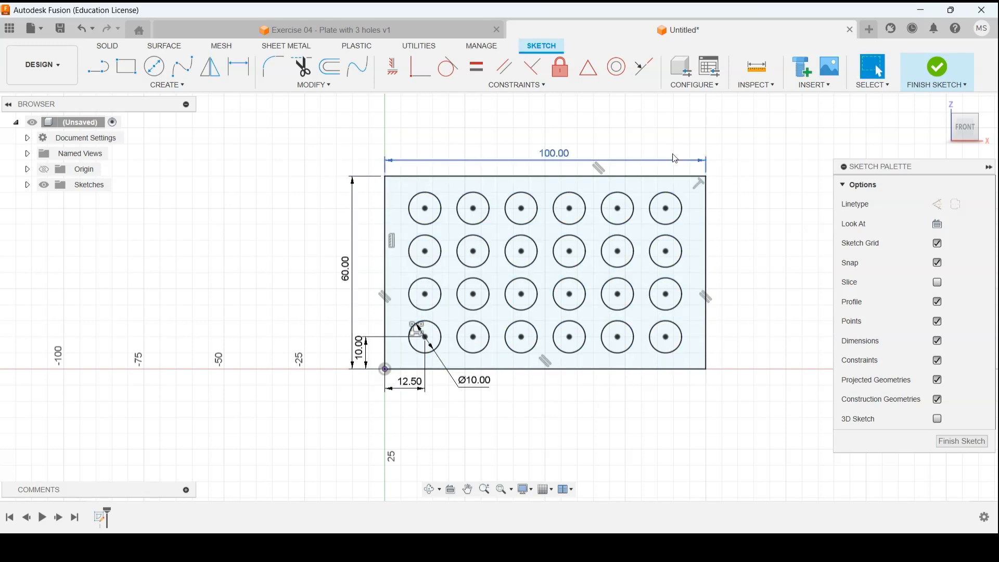
- Reopen the plate's rectangular hole pattern for editing and change its distribution from Spacing to Extent
scroll(424, 337, "up", 3)
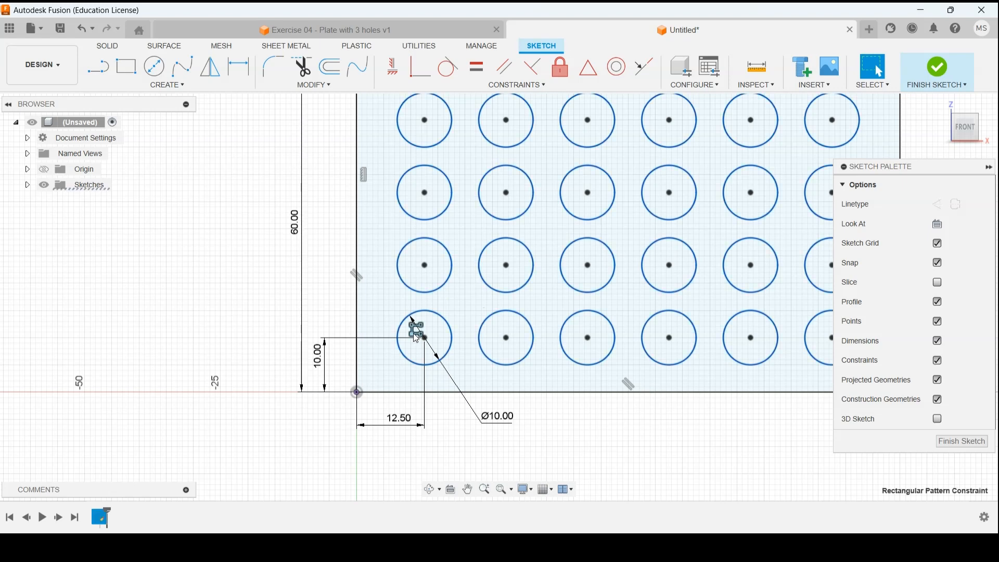
right_click(414, 334)
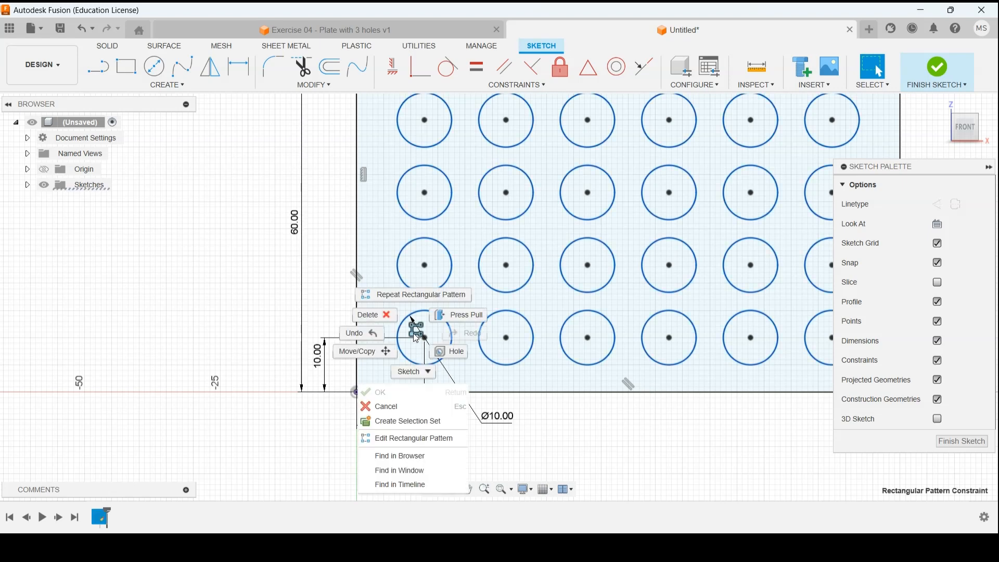
left_click(418, 438)
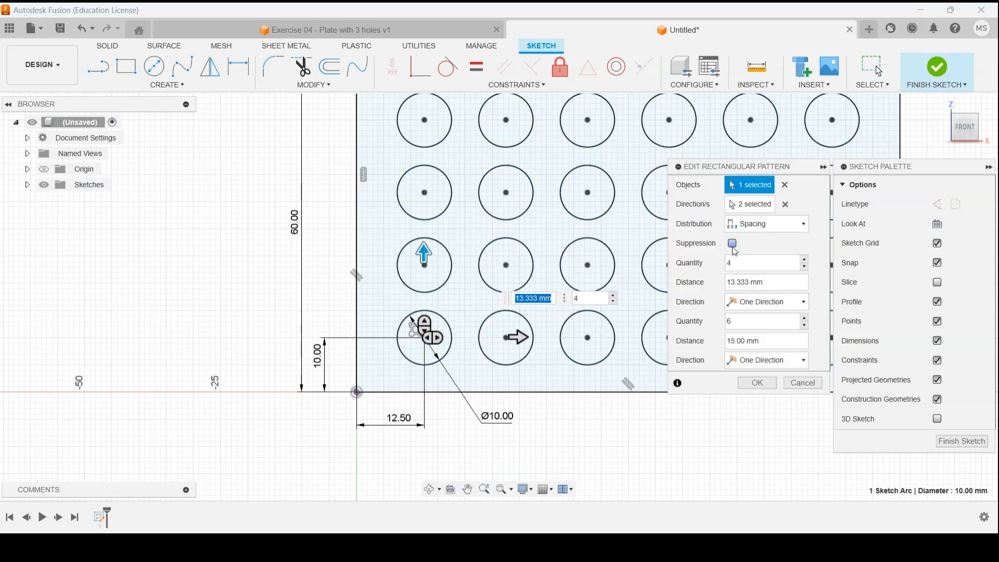
scroll(619, 235, "down", 1)
scroll(645, 193, "down", 1)
left_click_drag(723, 172, 235, 189)
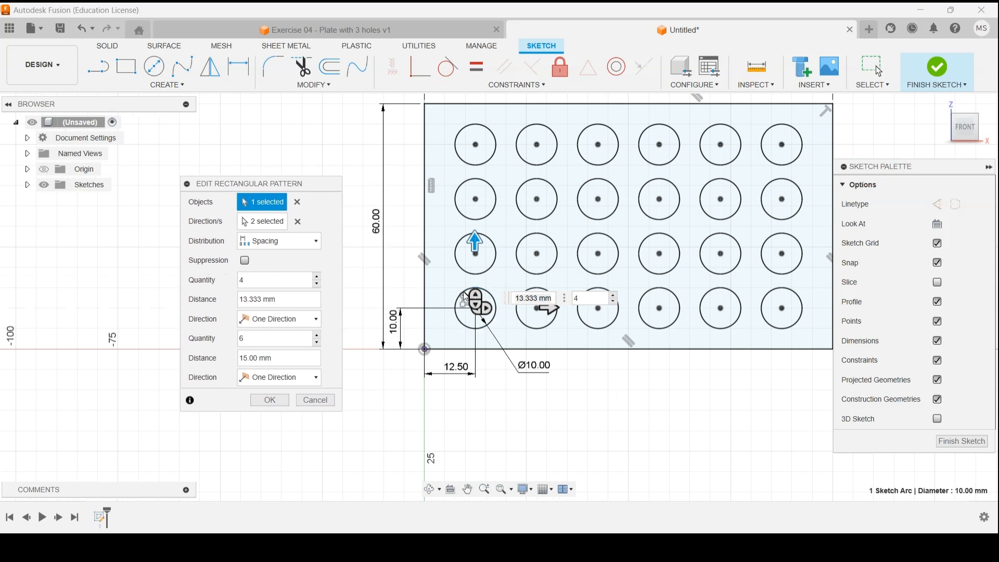
scroll(754, 215, "down", 1)
middle_click_drag(856, 112, 828, 148)
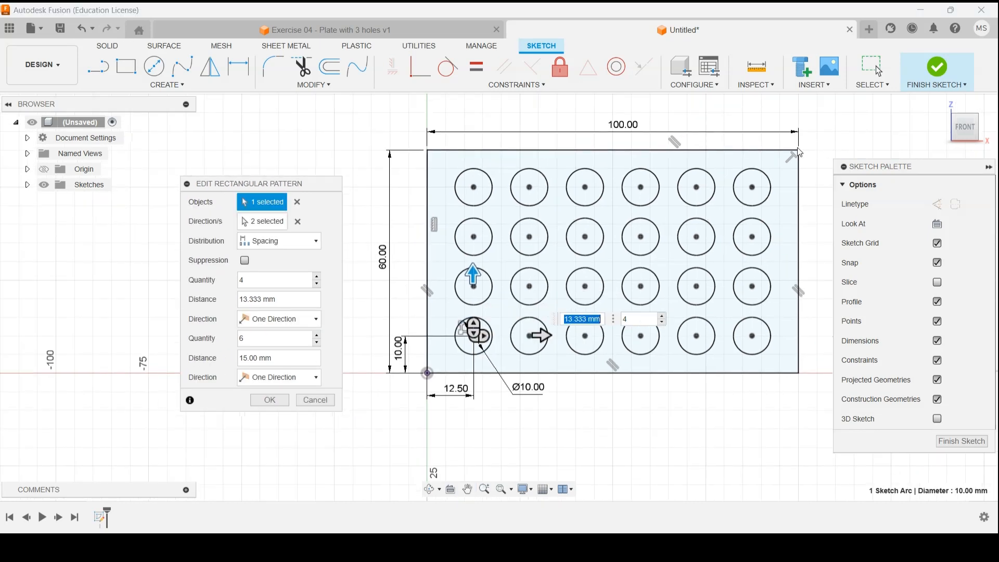
left_click(273, 241)
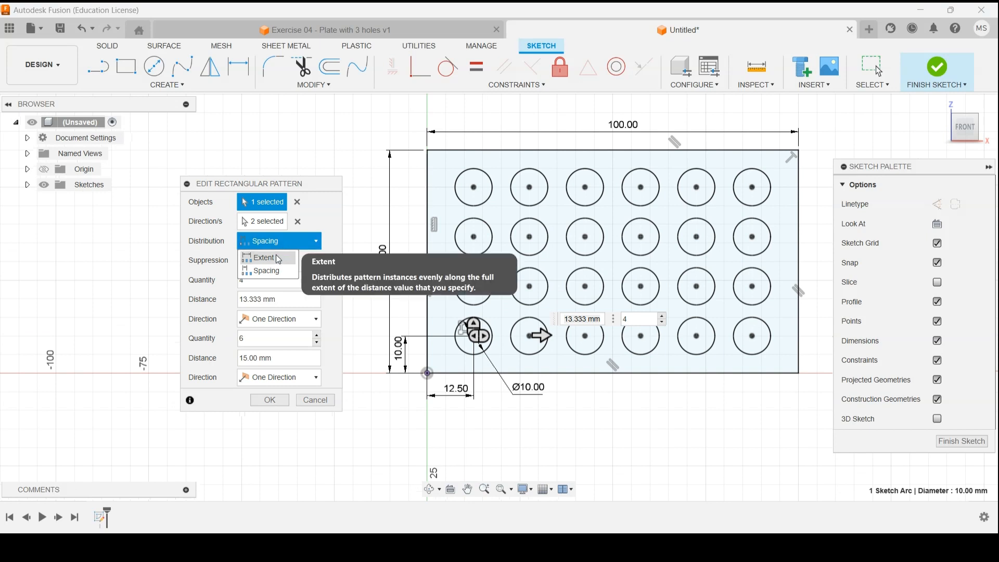
left_click(279, 259)
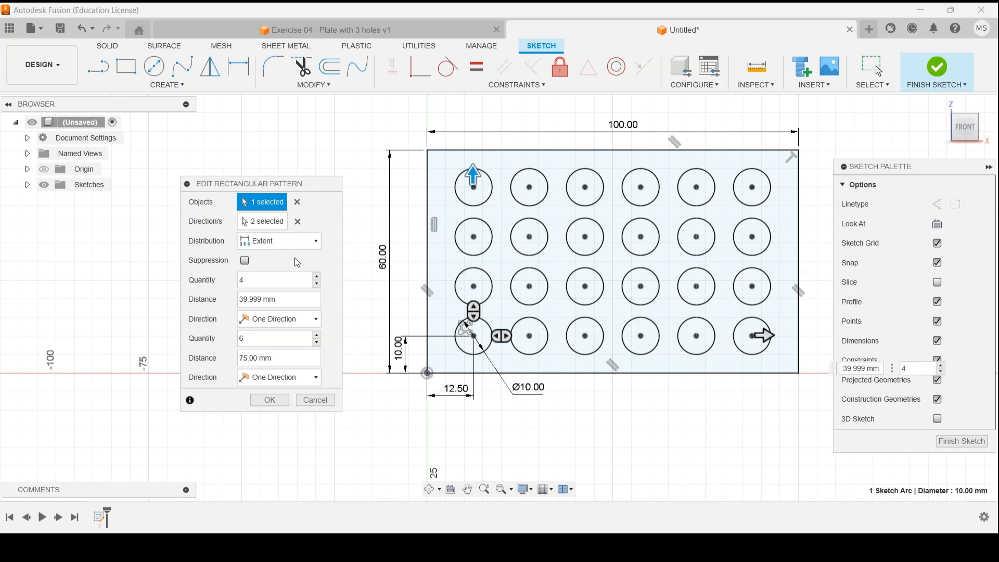
- Try quantities of 7 and 3 for the hole pattern along the plate's left edge
left_click(317, 277)
left_click(317, 277)
left_click(316, 277)
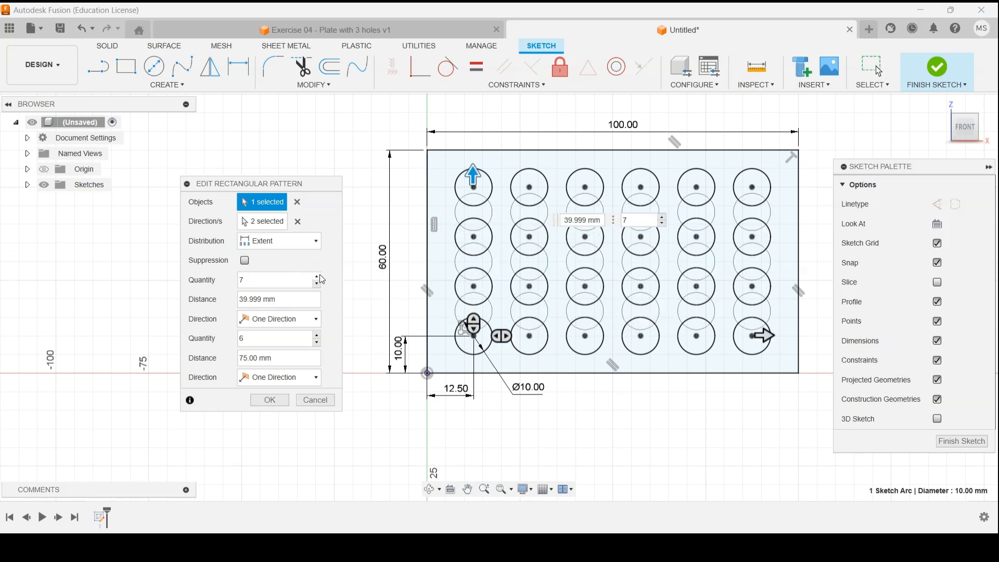
left_click(317, 285)
left_click(317, 285)
left_click(317, 285)
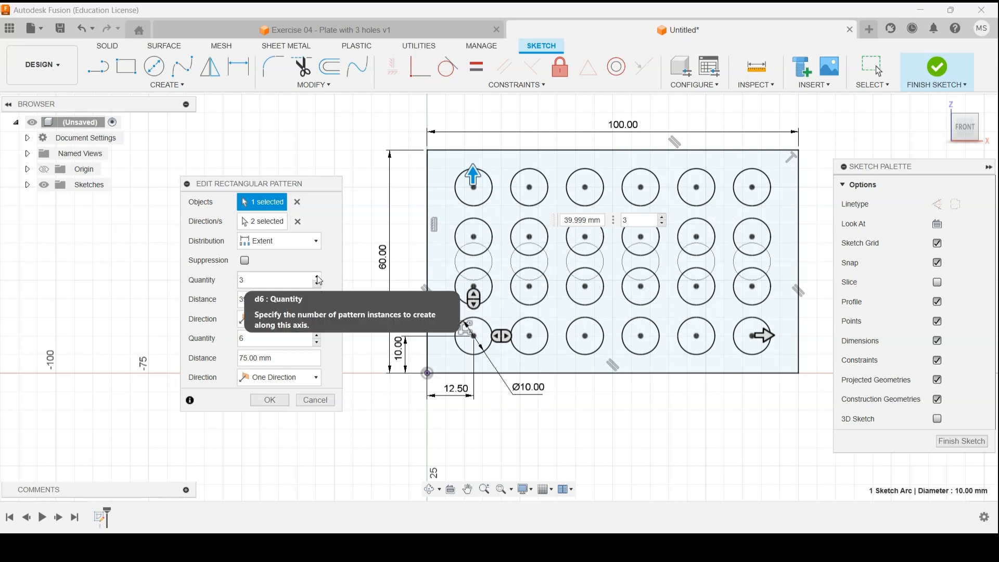
- Try 8 holes along the plate's bottom edge, restore the quantity to 6, and apply the edited pattern
left_click(318, 335)
left_click(317, 335)
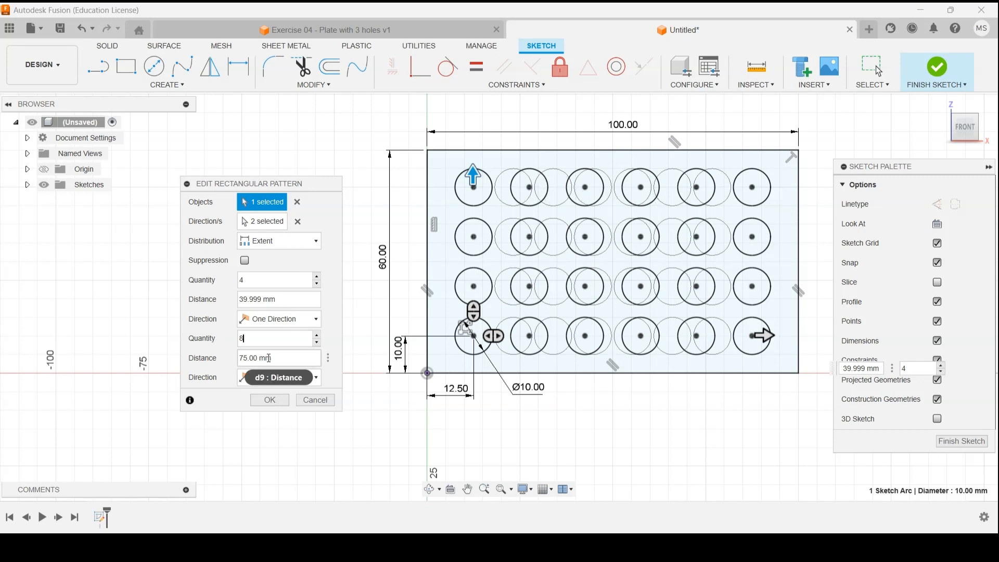
double_click(252, 340)
left_click(317, 344)
left_click(317, 343)
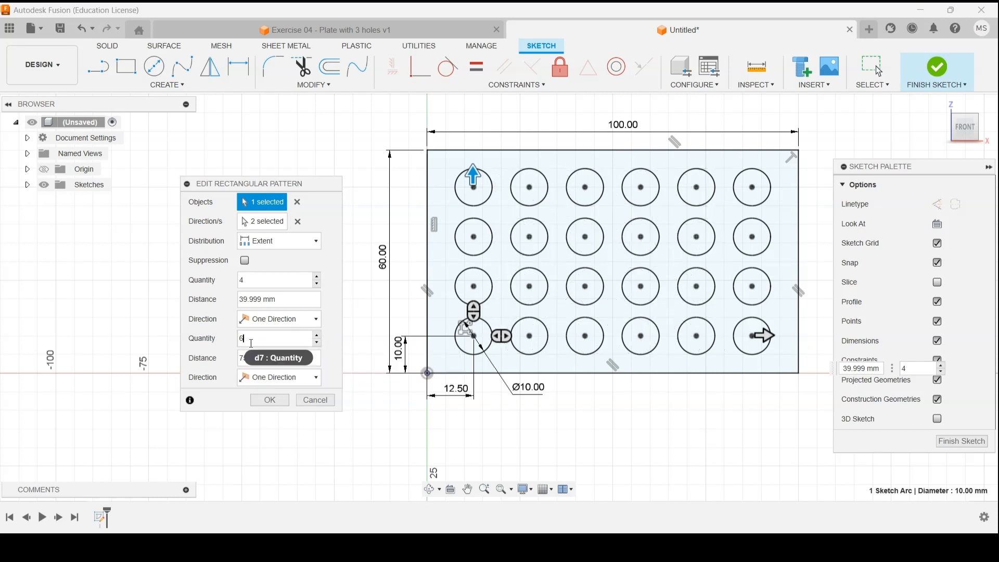
left_click(270, 403)
middle_click_drag(642, 206, 547, 234)
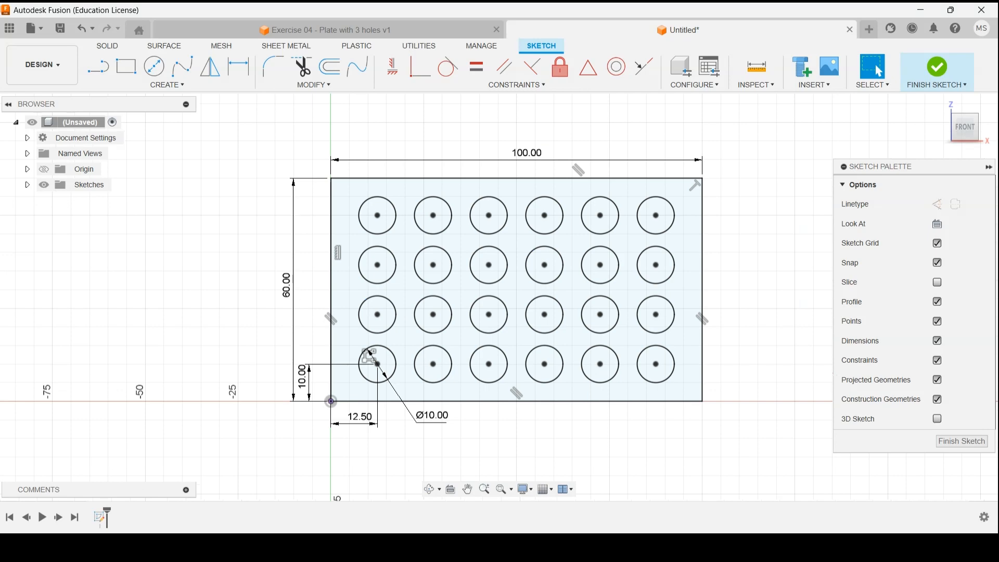
- Switch to Word to compare the plate with Example 05, examine the Example 06 drawing, and return to Fusion
left_click(718, 548)
scroll(472, 214, "up", 3)
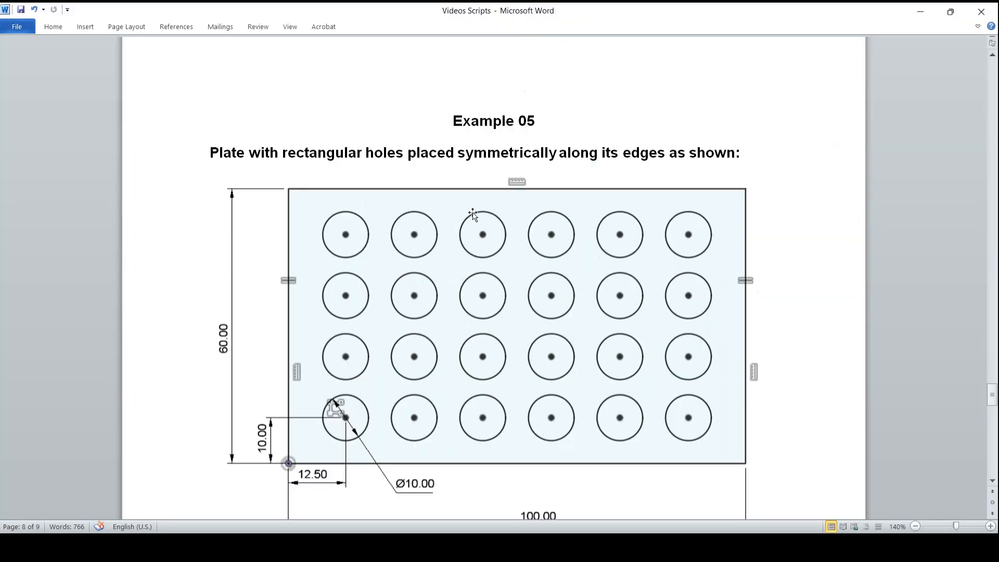
scroll(473, 215, "down", 2)
scroll(396, 266, "down", 10)
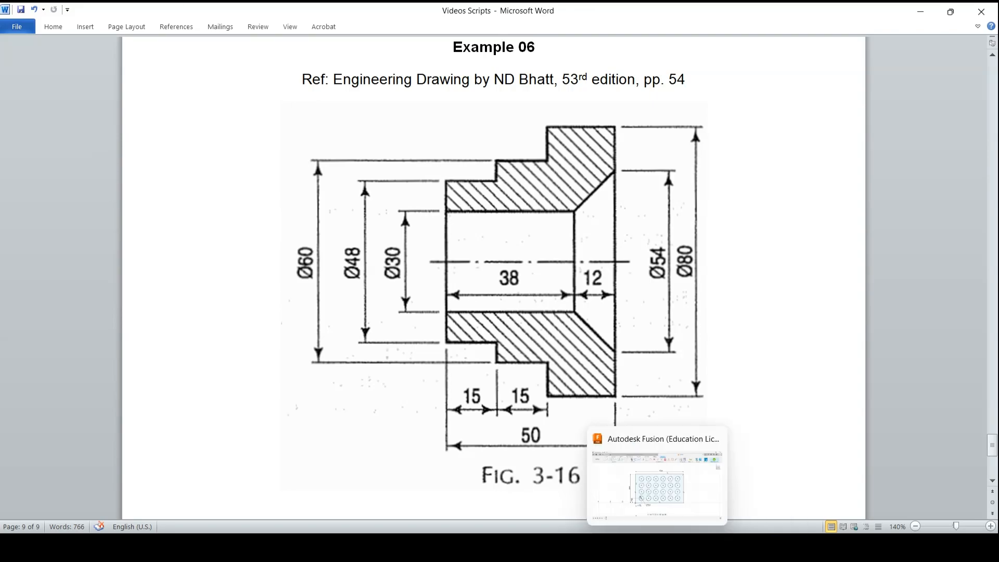
left_click(659, 484)
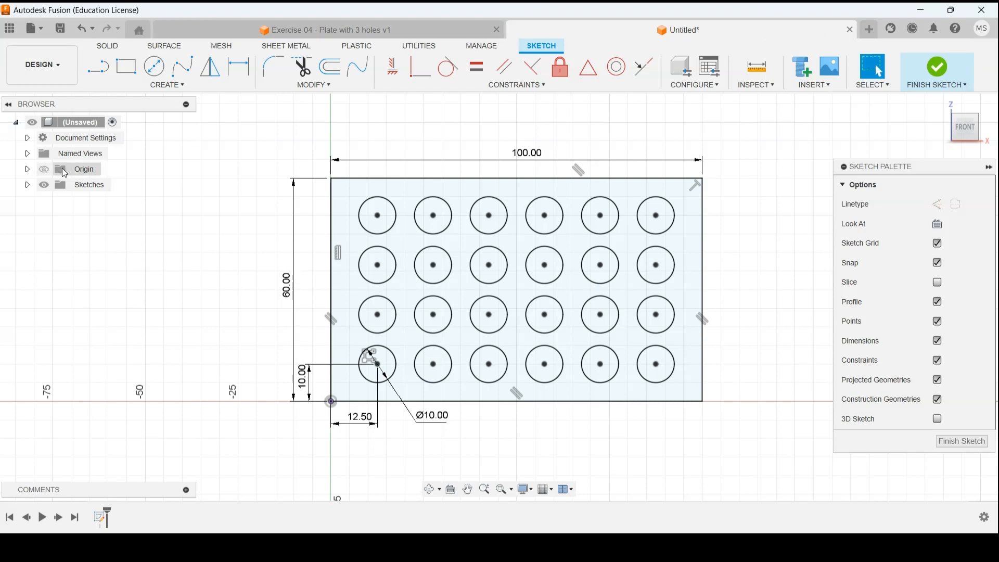
- Save the plate design as "Example 05" in the project "Learning Fusion 360 - An Innovative Approach for Designers"
left_click(61, 31)
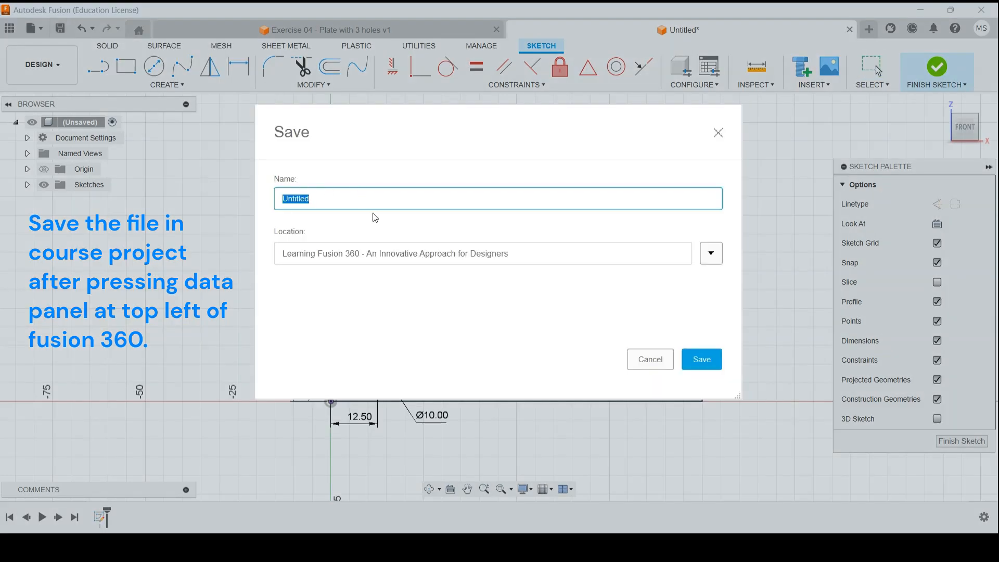
type("Example 05")
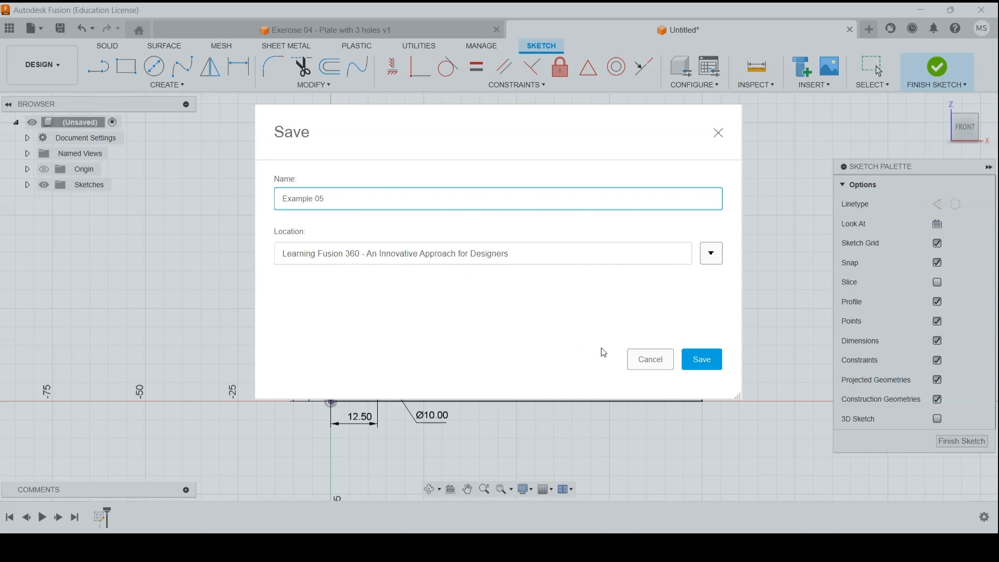
left_click(712, 255)
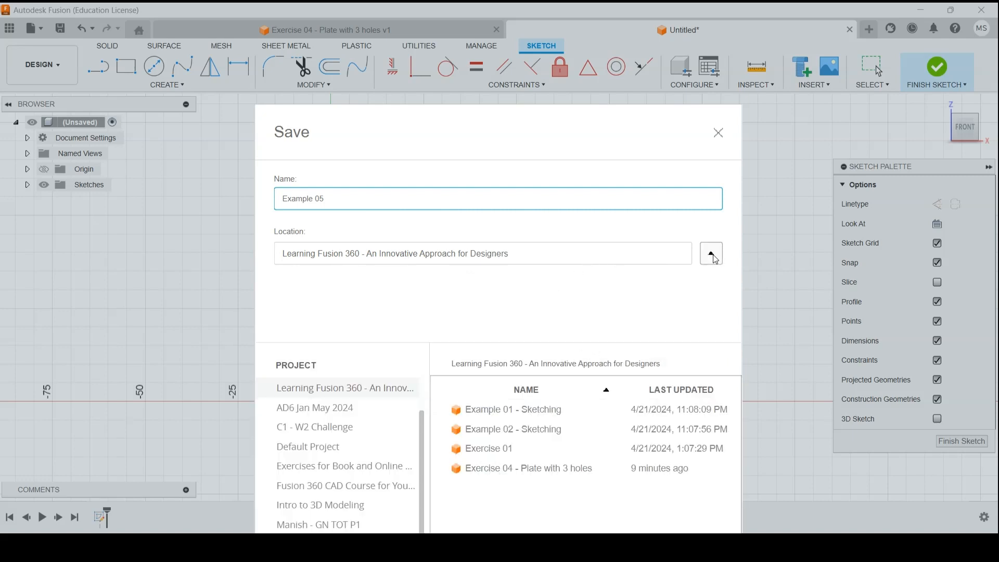
left_click(713, 255)
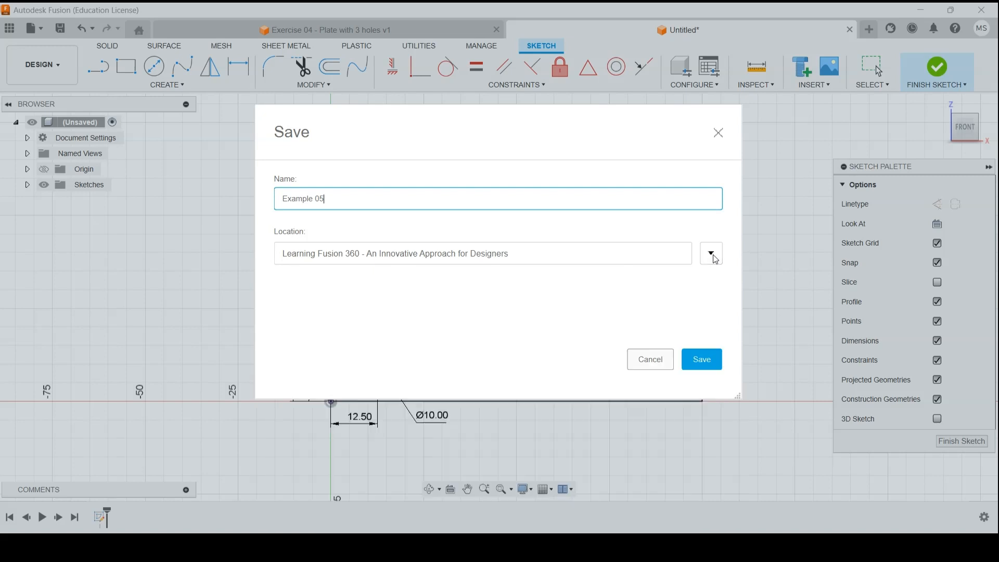
left_click(700, 358)
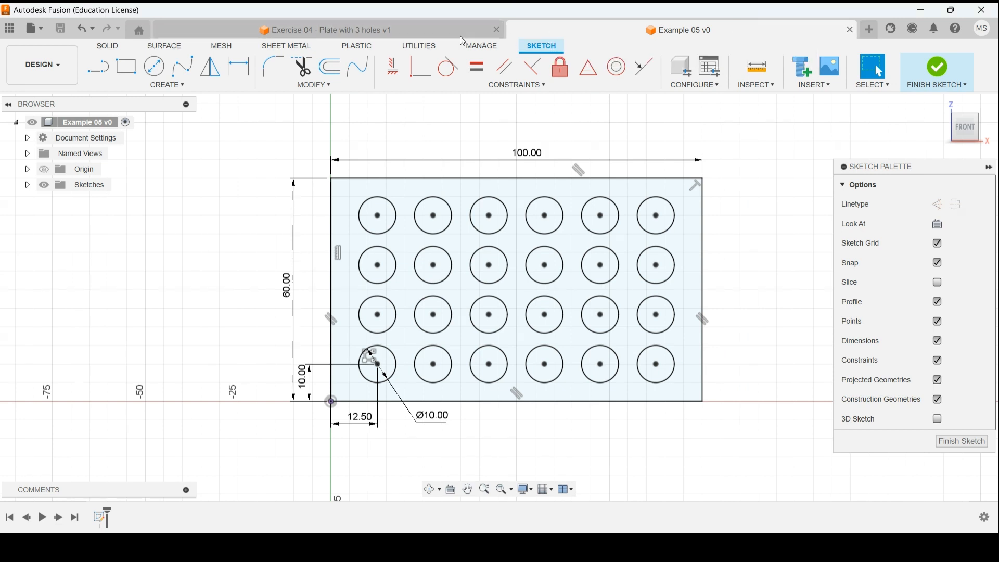
- Create a new empty design for the Example 06 part
left_click(483, 31)
left_click(716, 27)
left_click(870, 29)
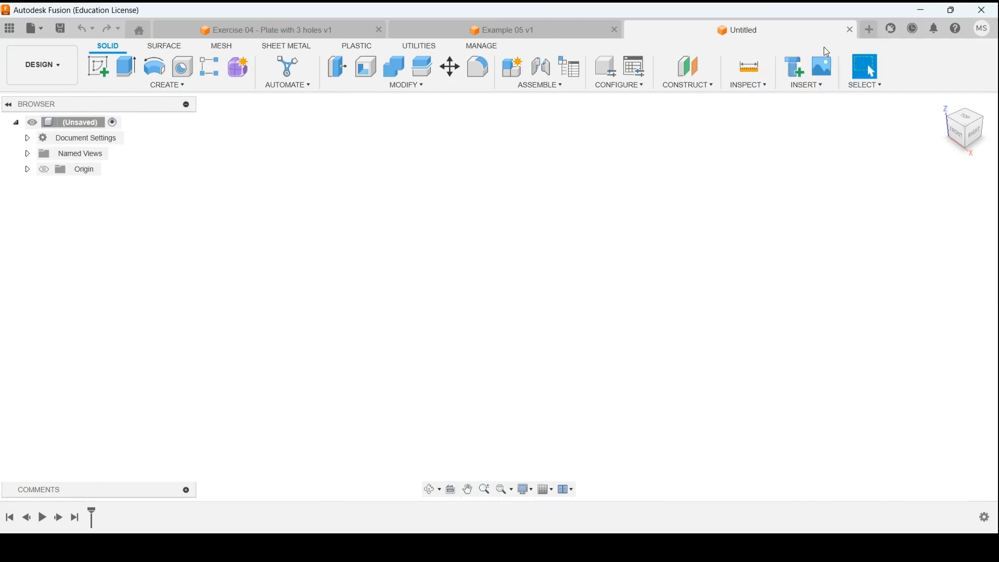
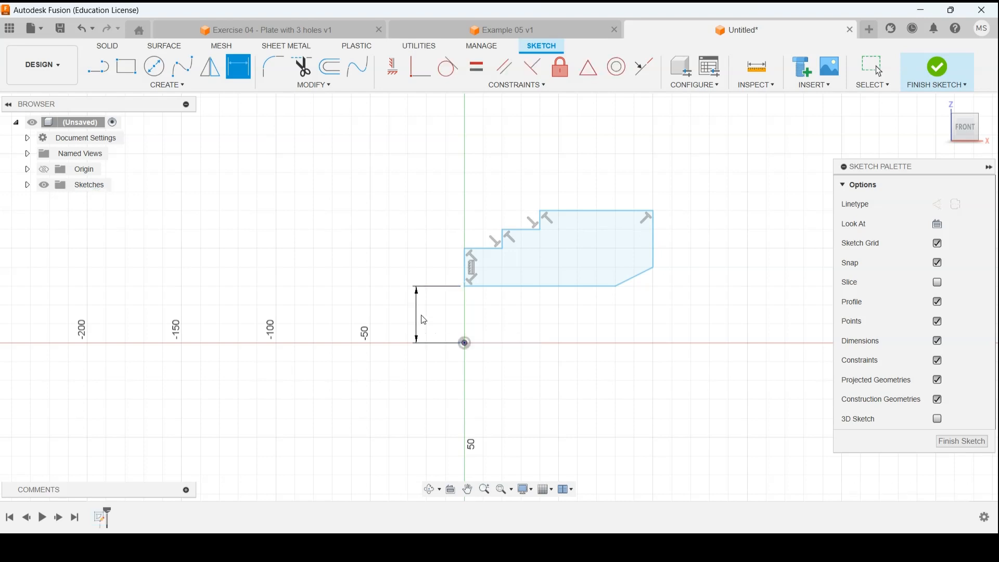
- Accept the bottom edge's height dimension and dimension the lowest step's top edge at 48/2 mm from the origin
key("Return")
left_click(488, 249)
left_click(465, 343)
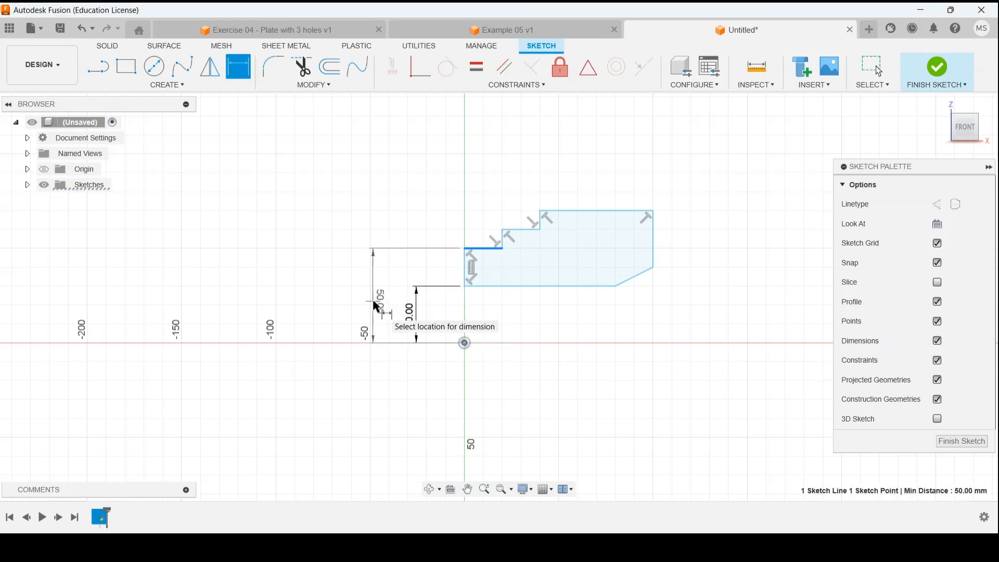
left_click(385, 307)
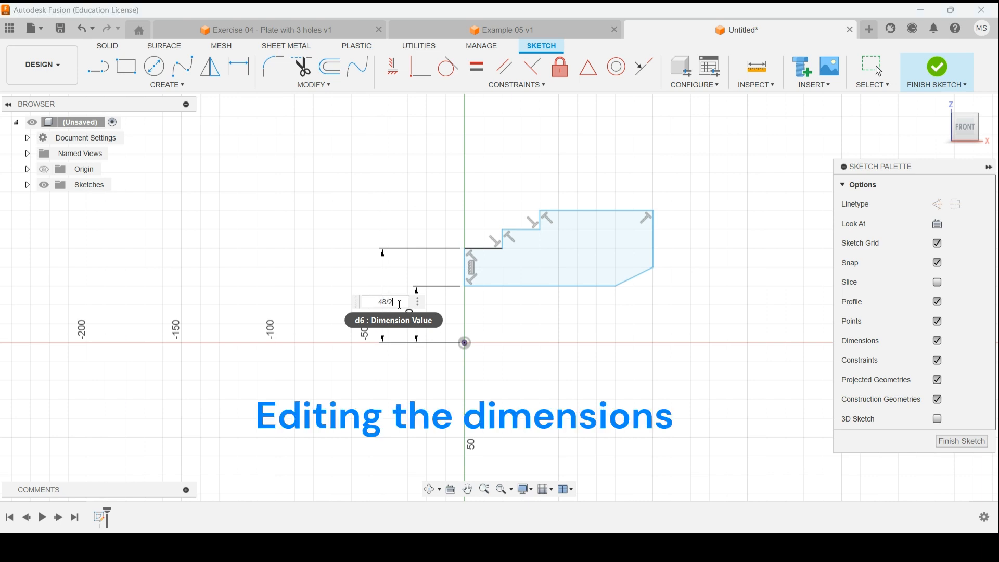
key("Return")
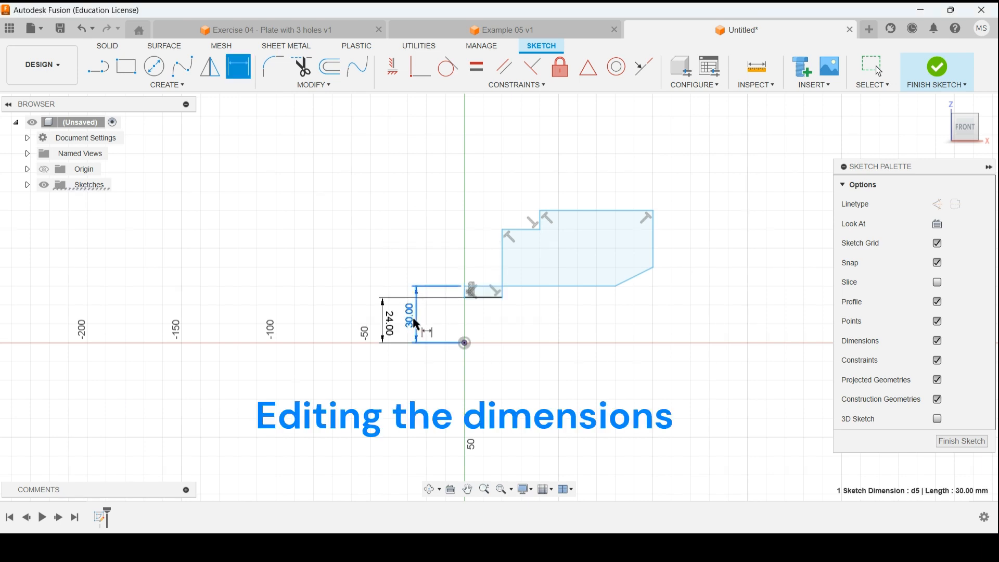
- Set the height of the profile's bottom edge above the origin to 30/2 mm
double_click(417, 324)
type("30/2")
key("Return")
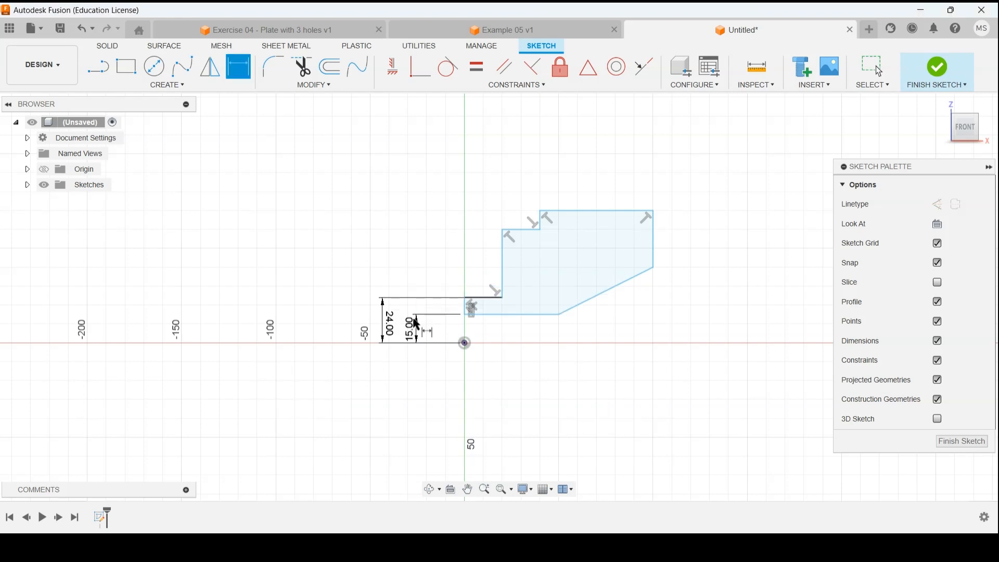
- Dimension the middle step's top edge at 30 mm from the origin
left_click(514, 230)
left_click(465, 343)
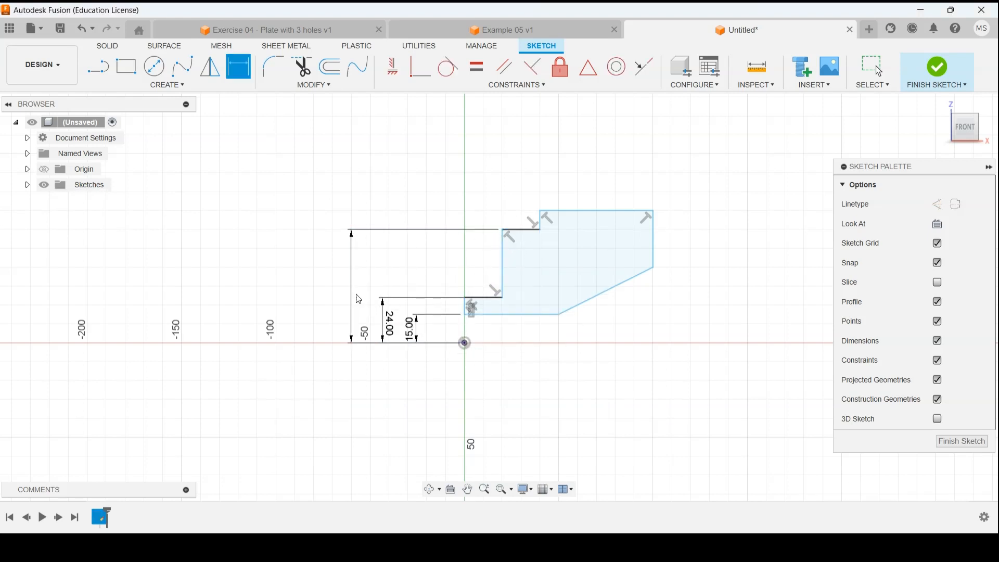
left_click(358, 299)
type("30")
key("Return")
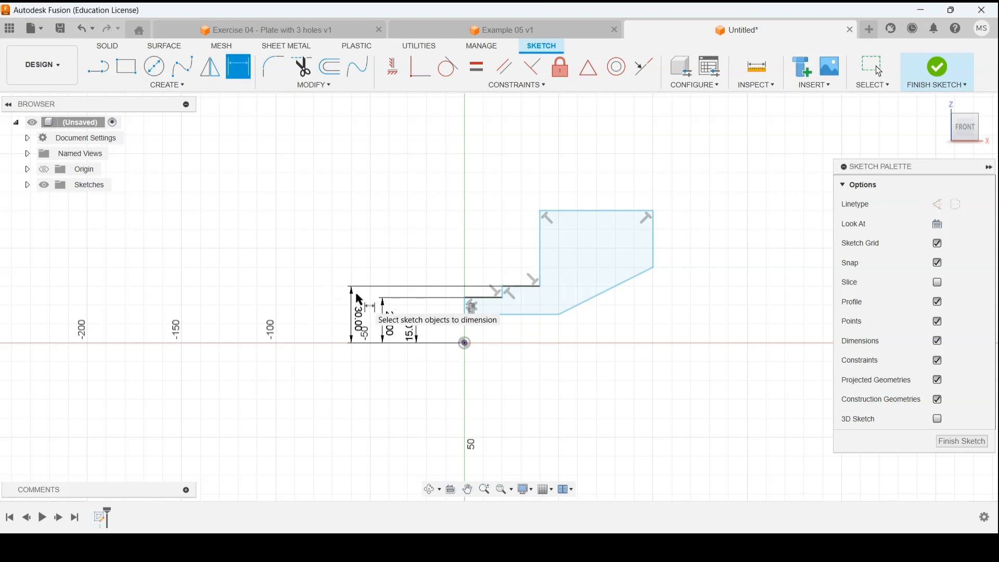
- Try to dimension the profile's topmost edge at 80 mm and 80/2 mm from the origin, and undo the dimension
left_click(641, 212)
left_click(465, 342)
left_click(719, 295)
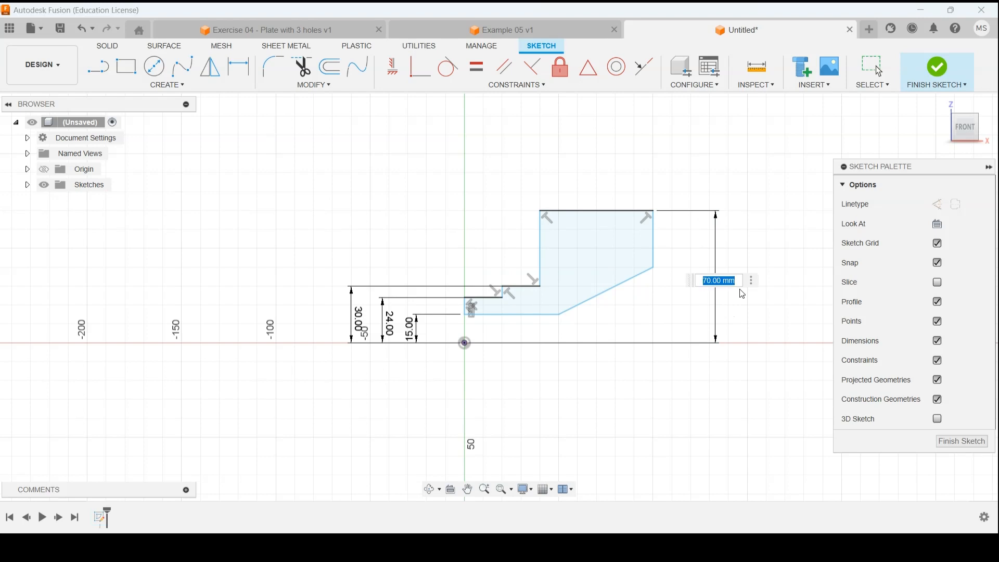
type("80")
key("Return")
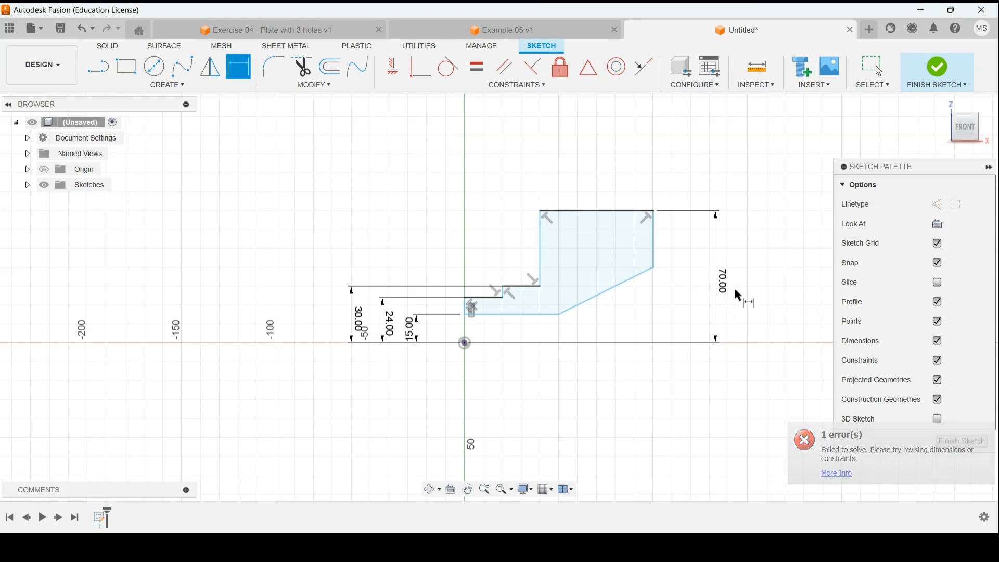
double_click(727, 285)
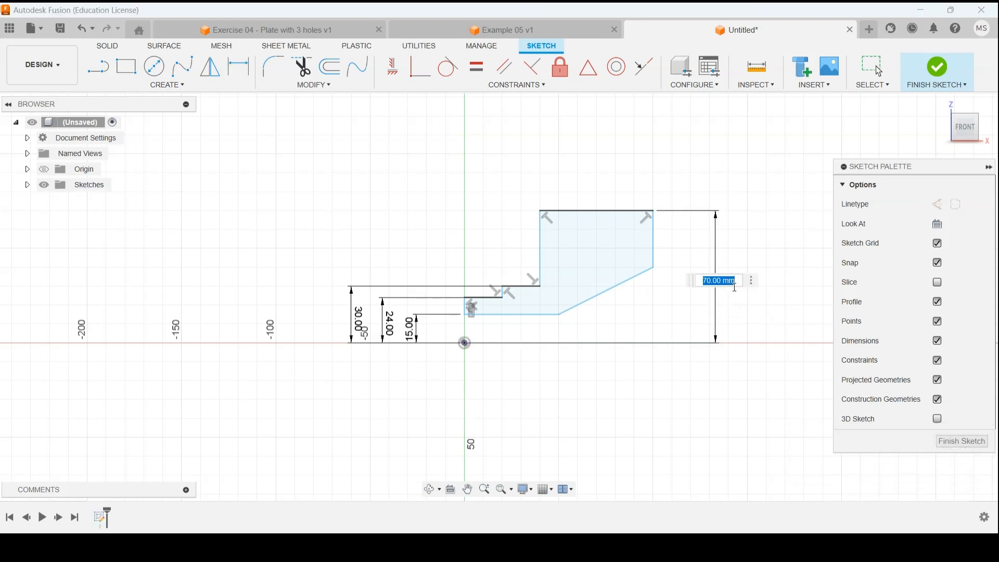
type("80/2")
key("Return")
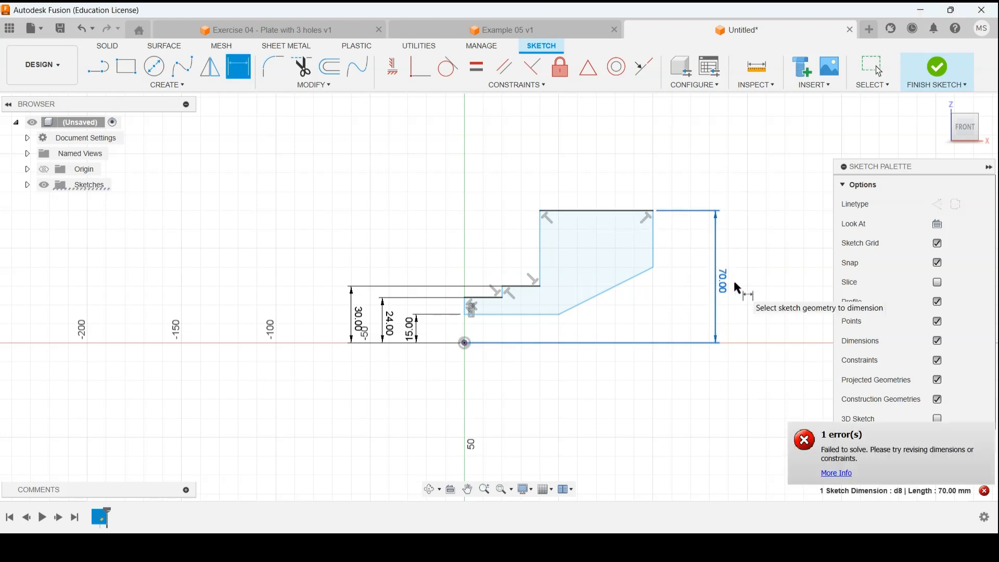
key("ctrl+z")
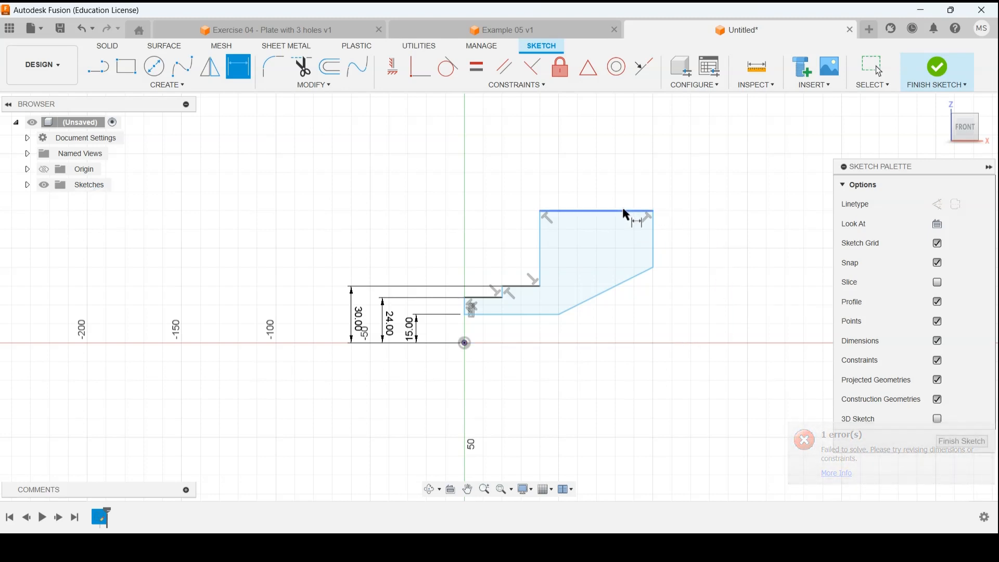
left_click(620, 229)
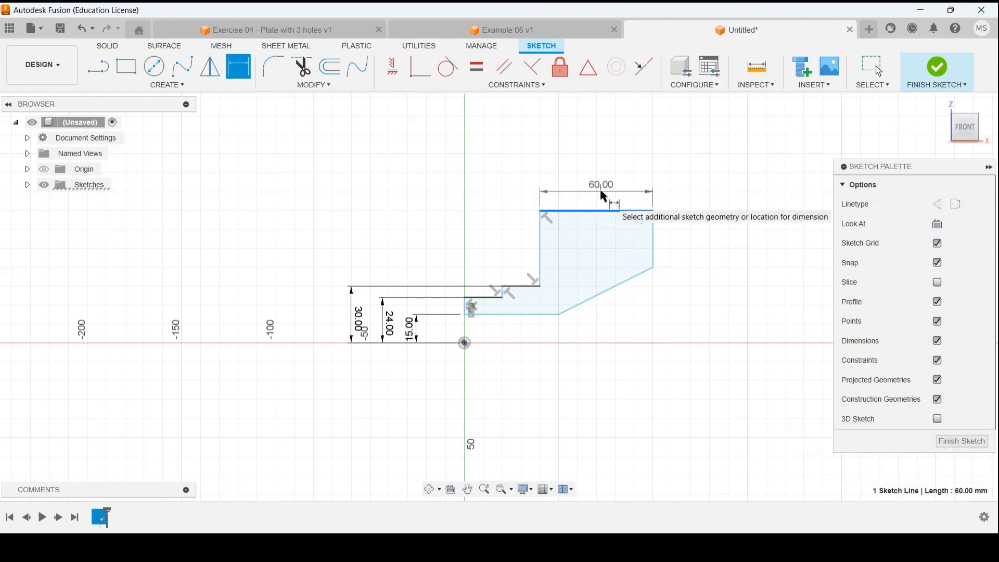
key("Escape")
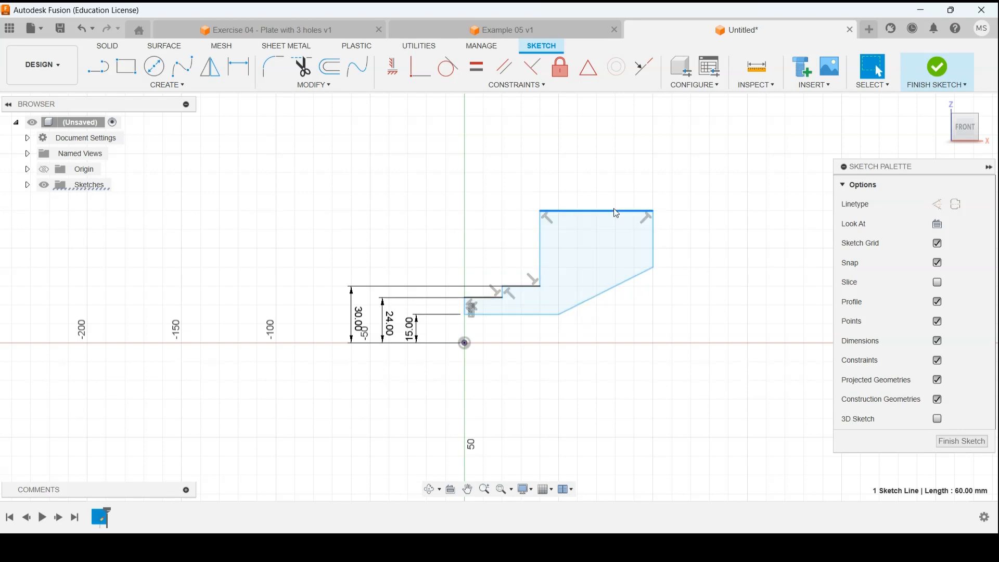
key("d")
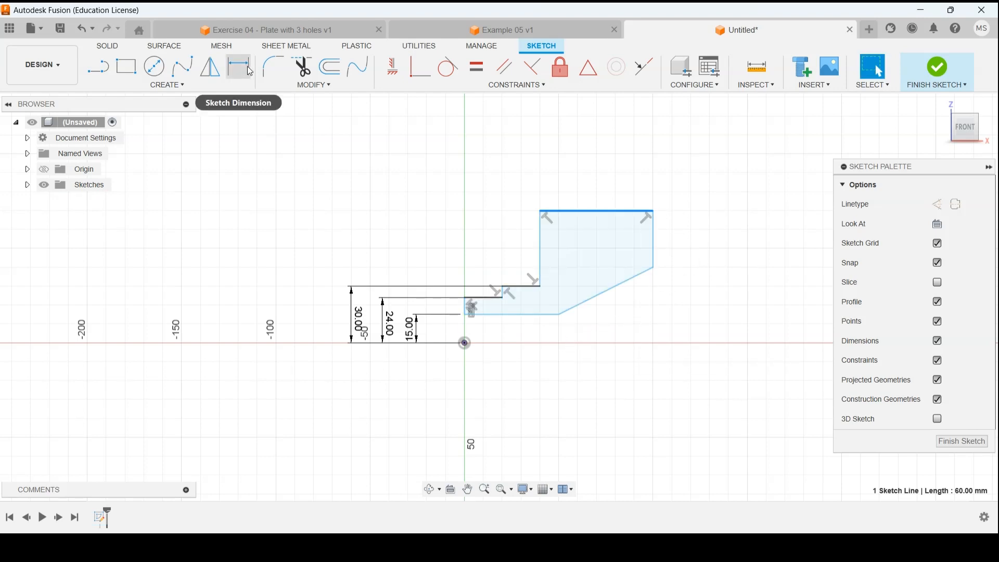
key("Escape")
key("Escape")
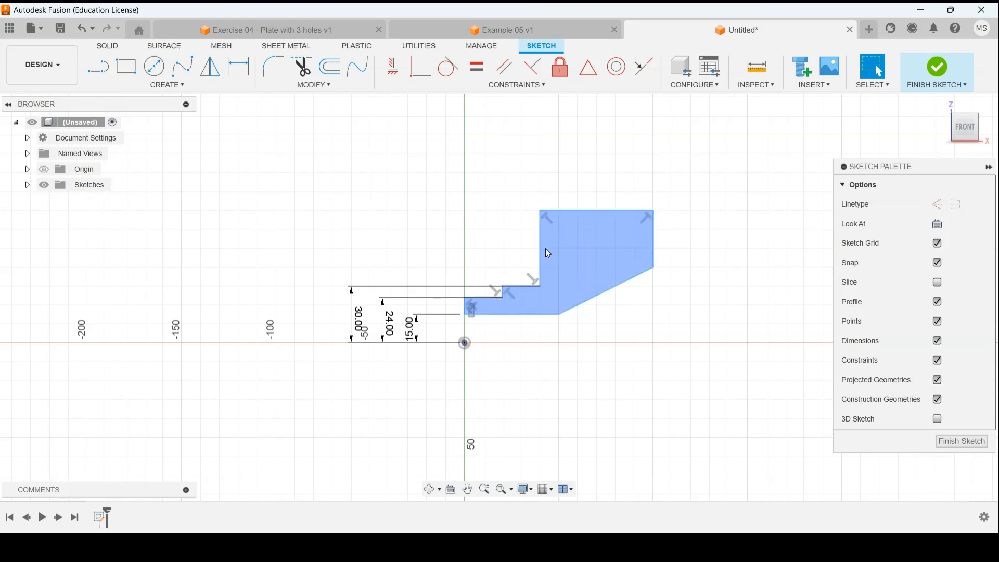
- Dimension the height of the sloped edge's upper end above the origin at 54/2 mm
left_click(238, 66)
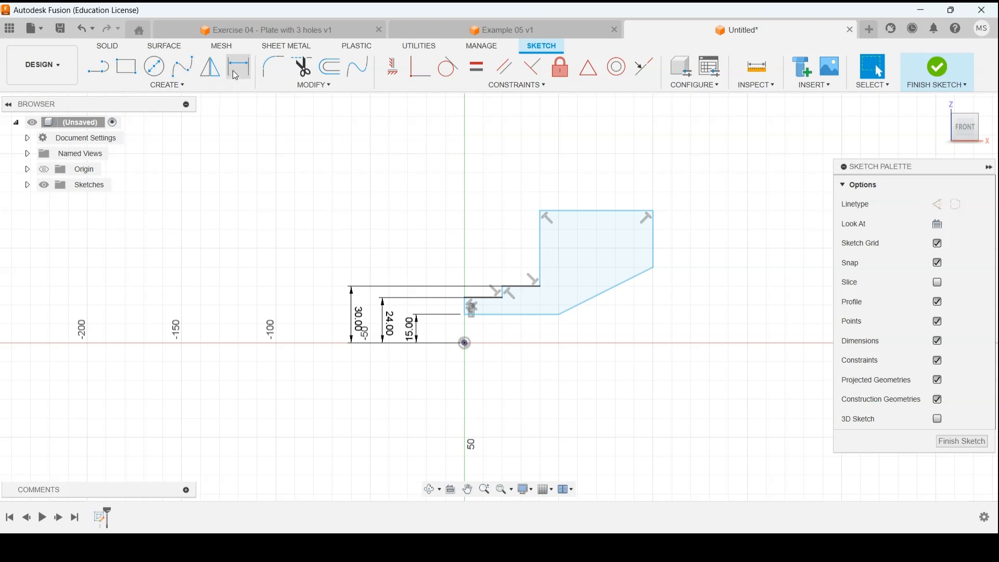
left_click(655, 269)
left_click(466, 344)
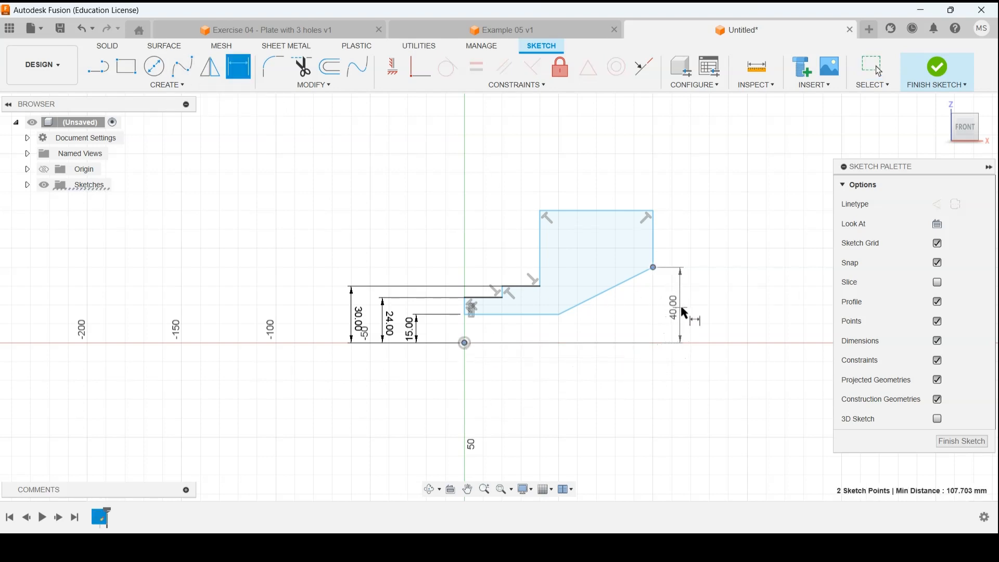
left_click(684, 312)
type("54/")
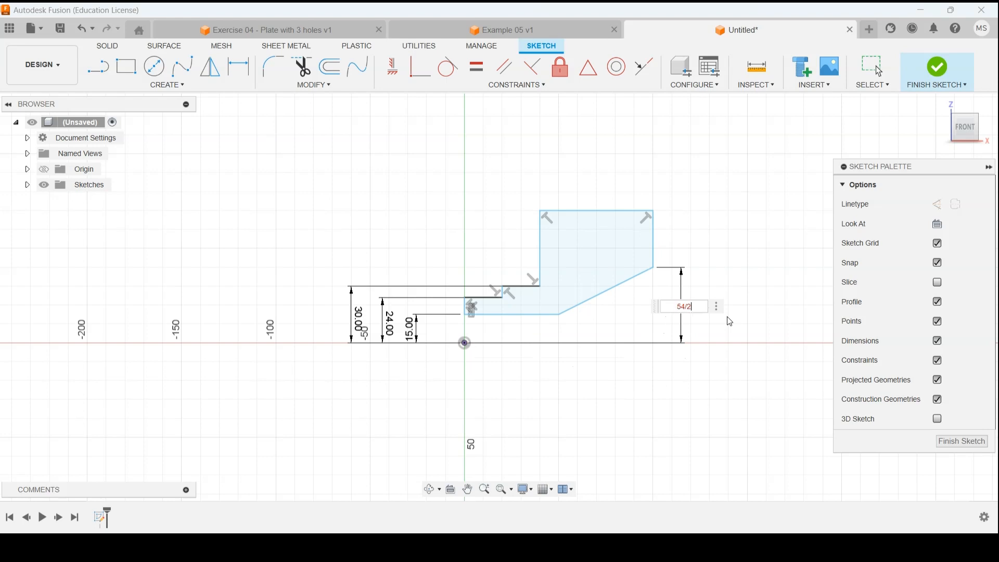
type("2")
key("Return")
- Dimension the profile's topmost edge at 80/2 mm from the origin
left_click(629, 211)
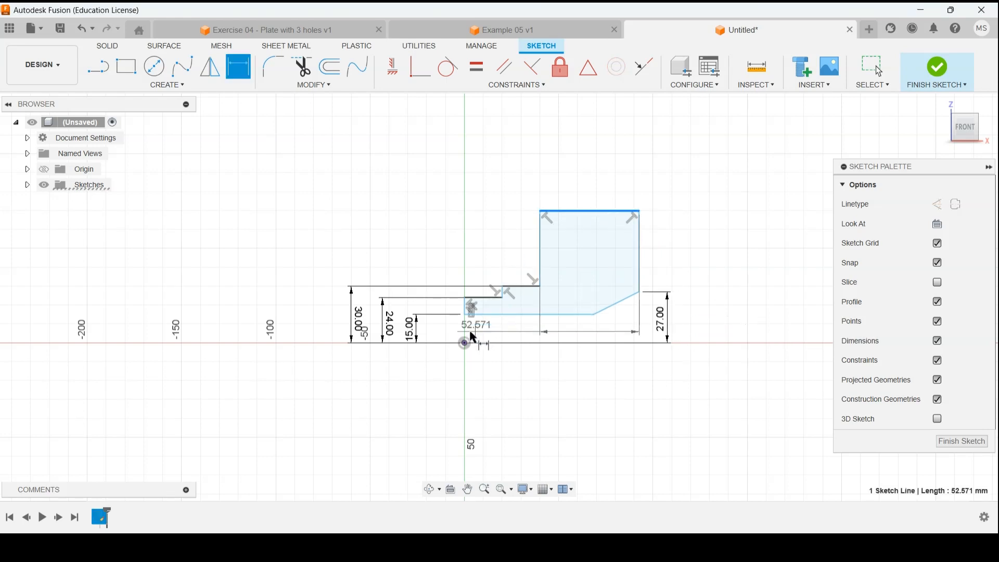
left_click(464, 343)
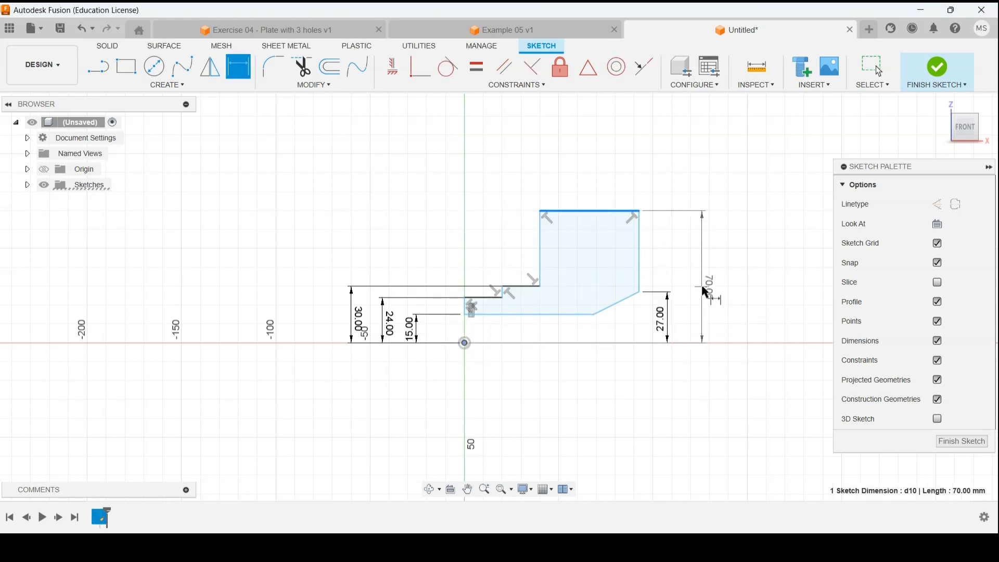
left_click(705, 292)
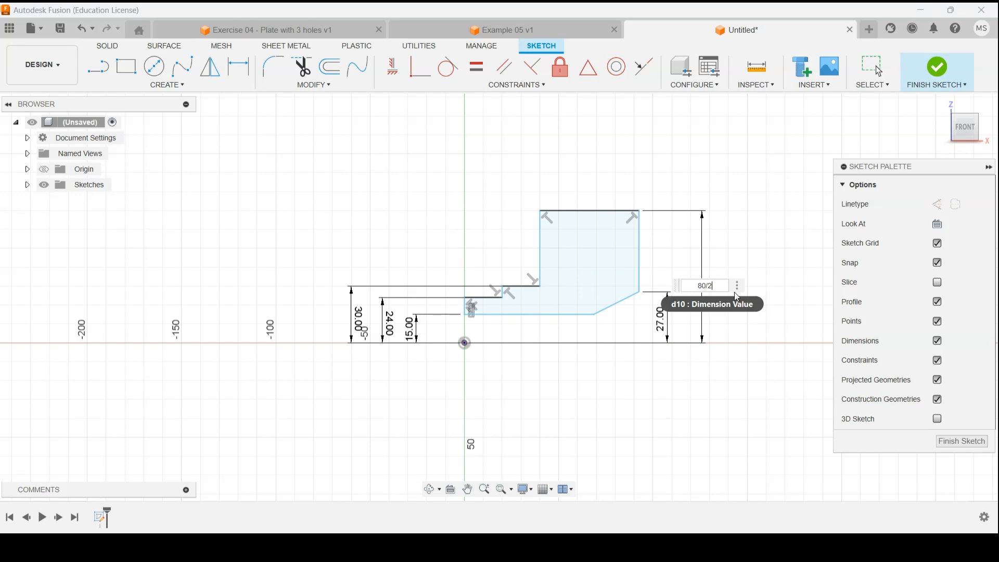
key("Return")
- Rearrange the five height dimensions closer to the profile, evenly spaced on both sides
scroll(717, 354, "up", 3)
scroll(622, 354, "up", 2)
scroll(597, 360, "up", 1)
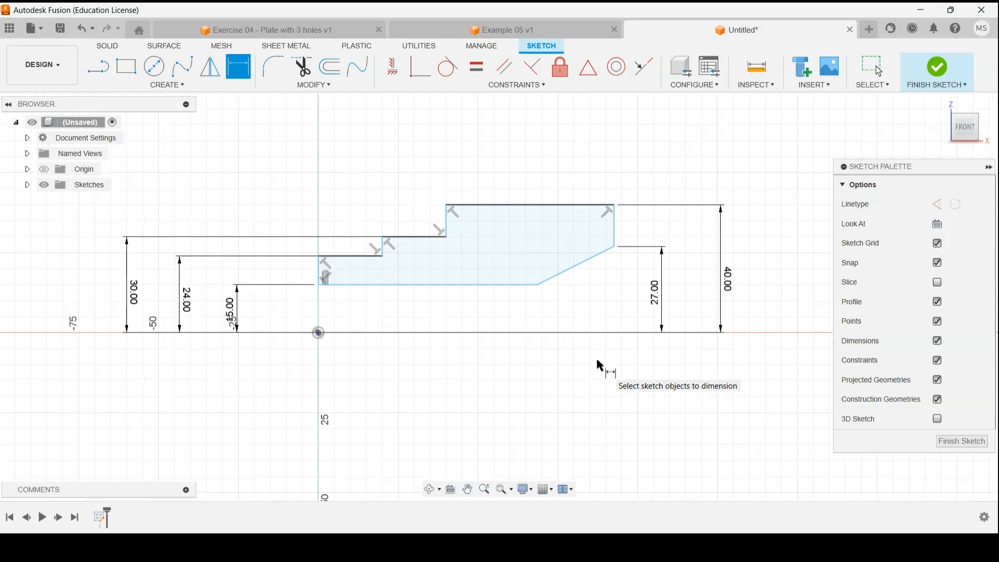
left_click_drag(660, 290, 633, 292)
left_click_drag(727, 285, 669, 291)
left_click_drag(230, 299, 285, 307)
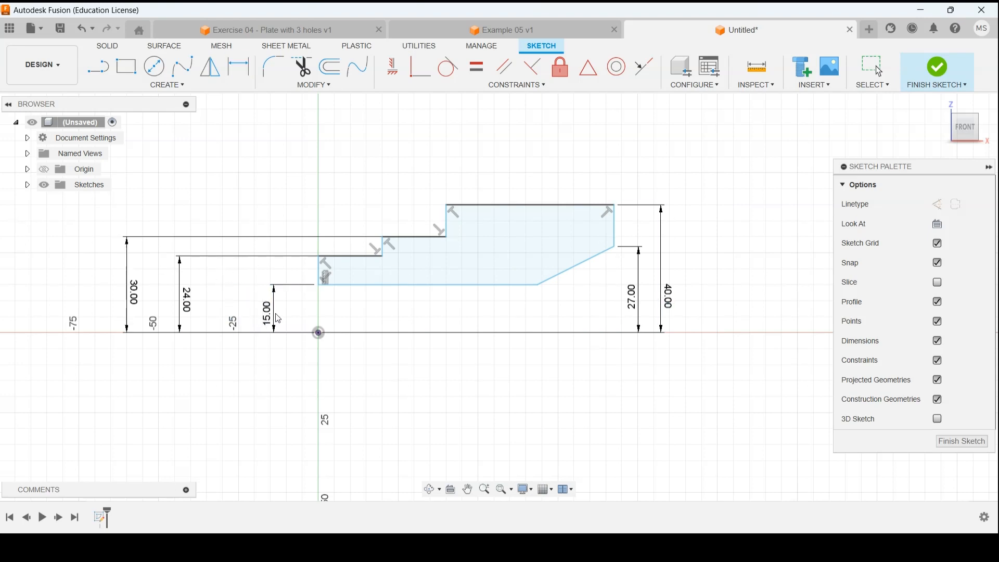
left_click_drag(186, 297, 262, 311)
left_click_drag(134, 289, 239, 295)
- Check the step lengths in the Word drawing, then dimension the lowest step's top edge as 15 mm long in Fusion
key("d")
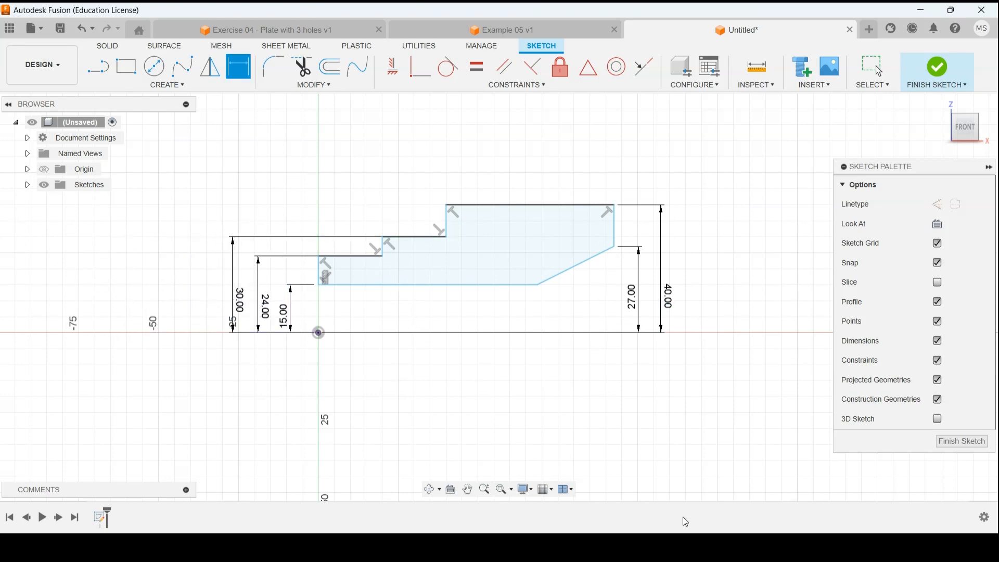
left_click(437, 546)
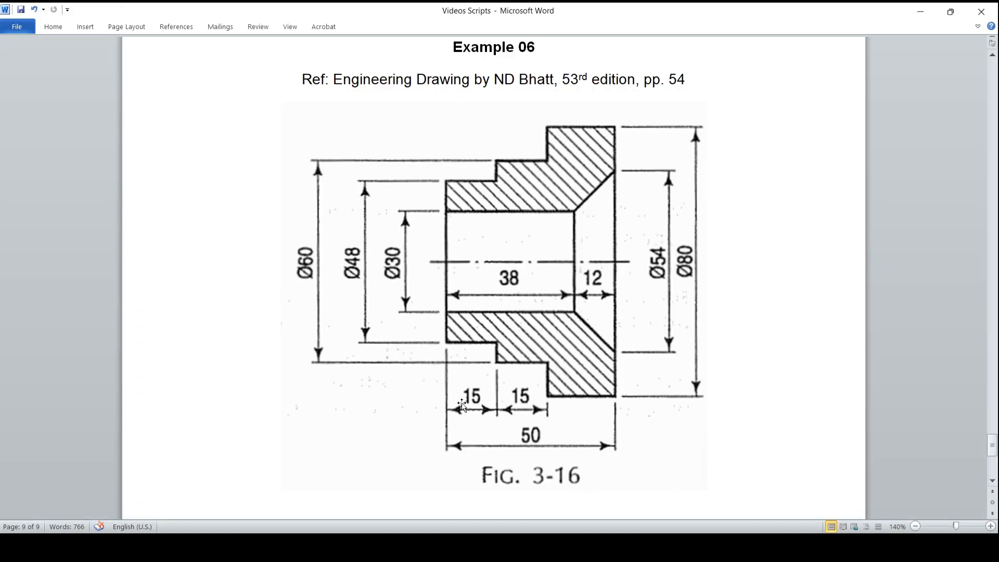
left_click(461, 546)
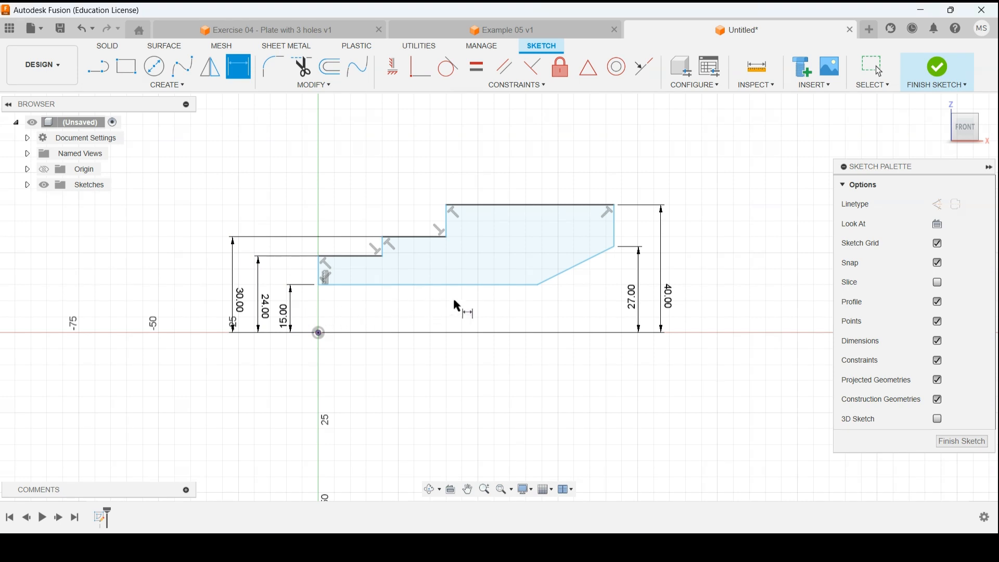
left_click(367, 261)
left_click(357, 359)
type("15")
key("Return")
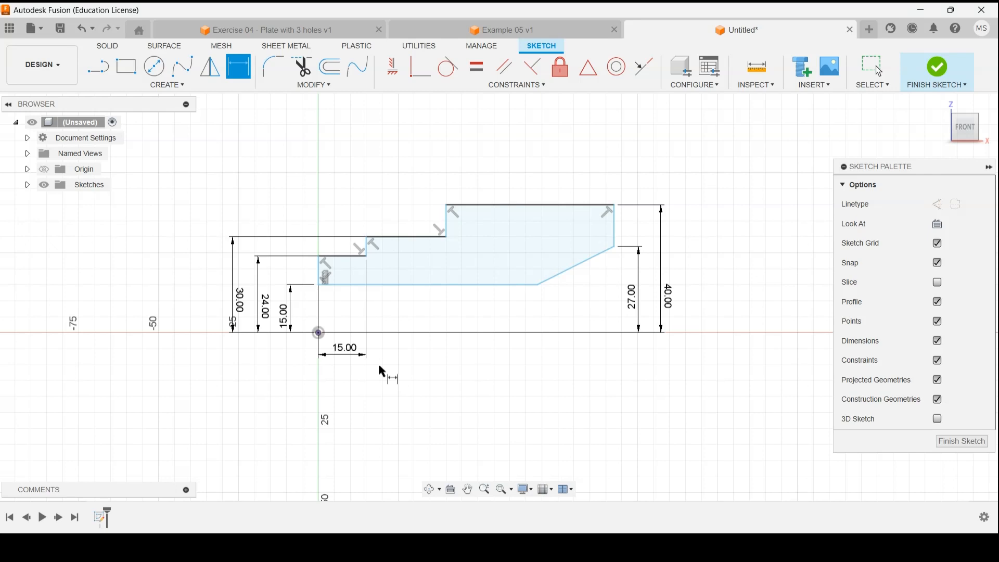
- Dimension the middle step's top edge as 15 mm long
left_click(409, 238)
left_click(406, 356)
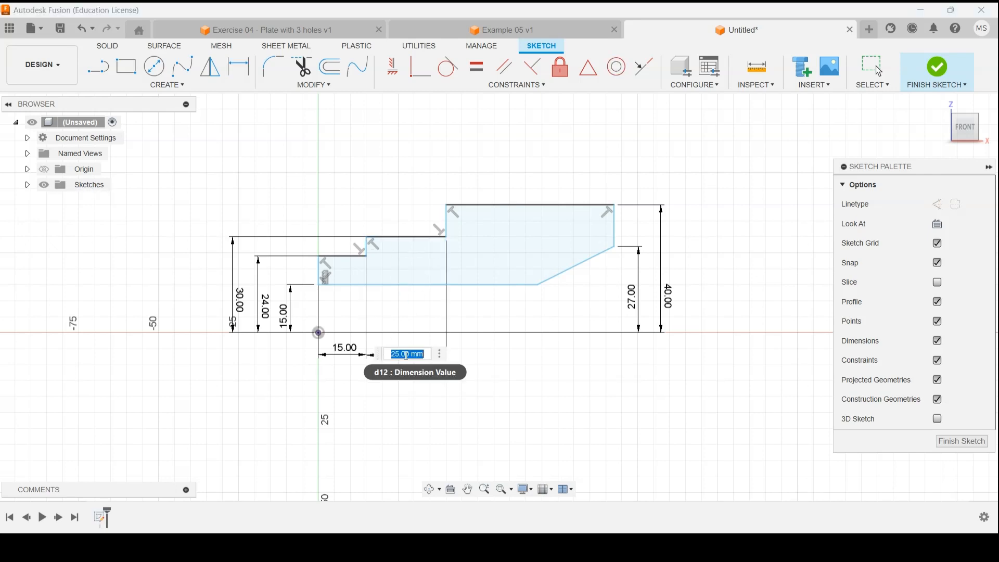
type("15")
key("Return")
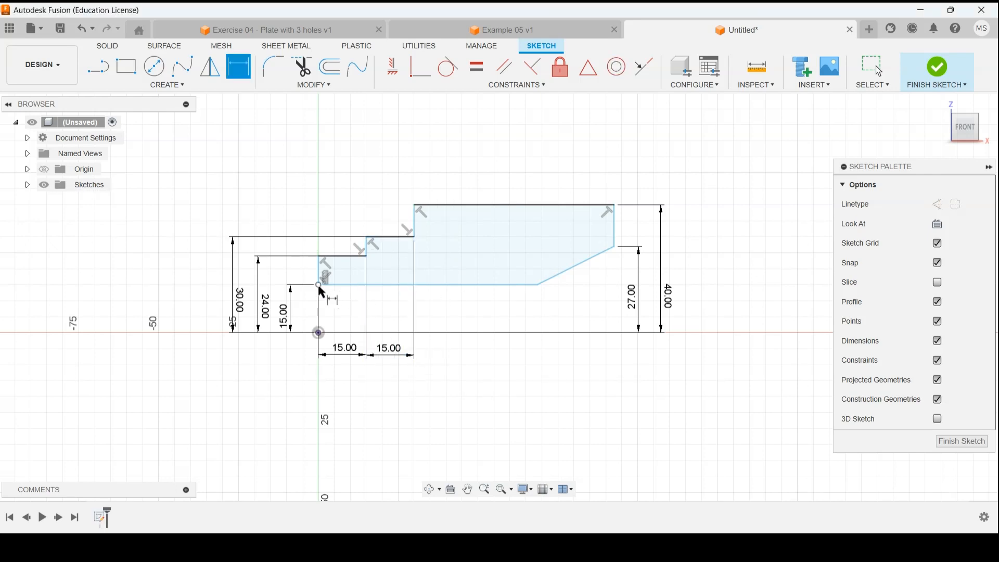
- Dimension the profile's overall horizontal length at 50 mm, below the two step dimensions
left_click(320, 285)
left_click(615, 206)
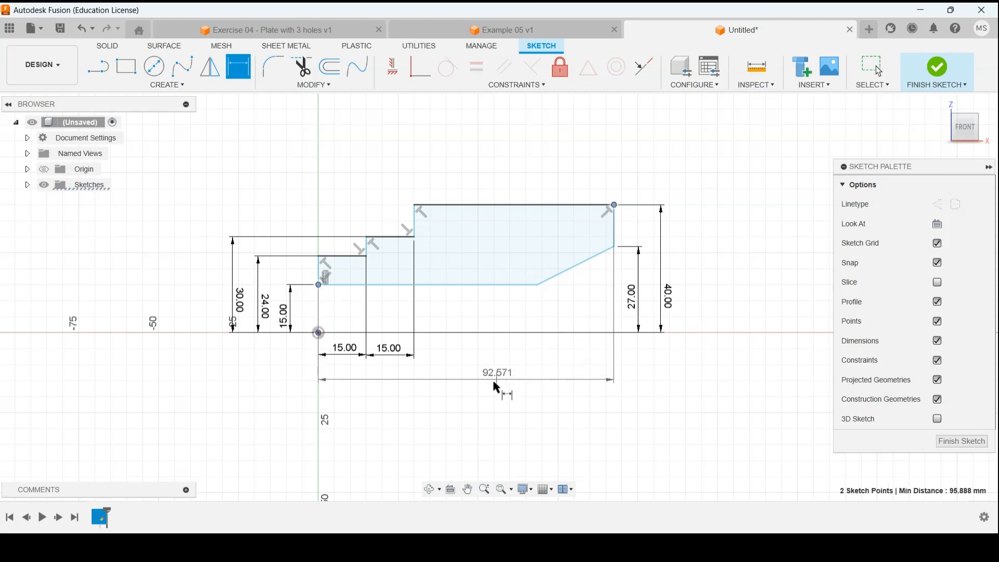
left_click(480, 385)
type("50")
key("Return")
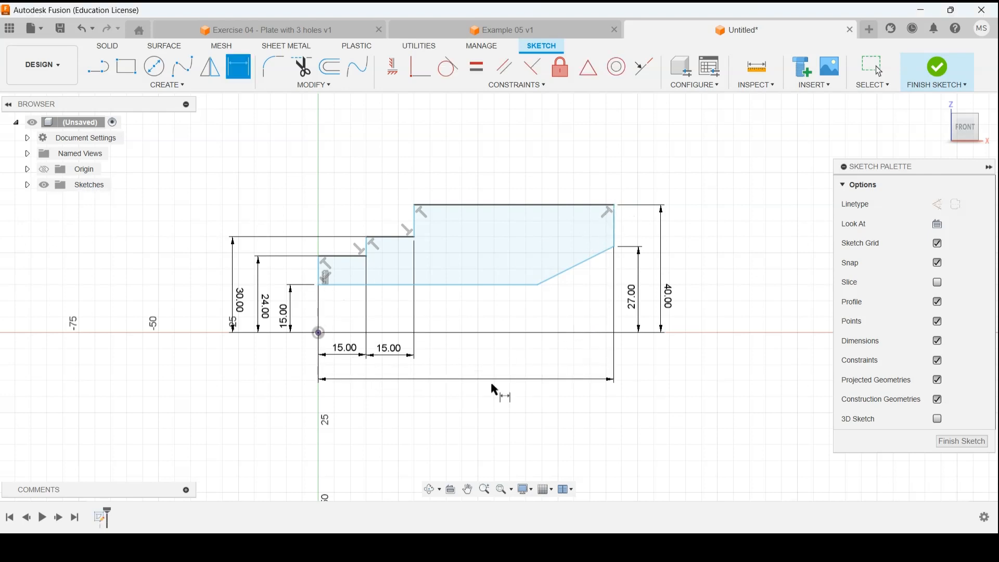
left_click_drag(670, 294, 528, 294)
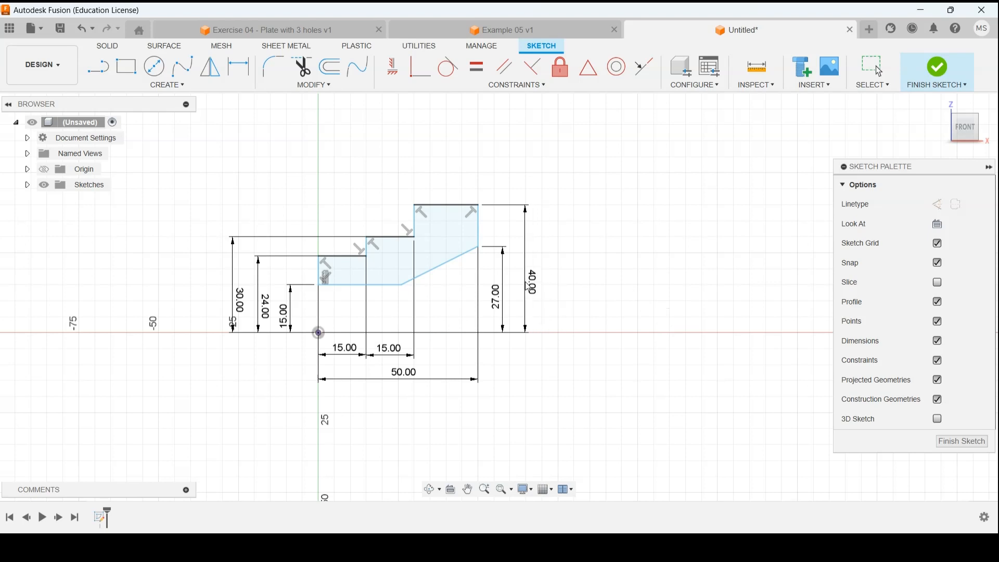
scroll(251, 258, "up", 1)
scroll(252, 259, "up", 2)
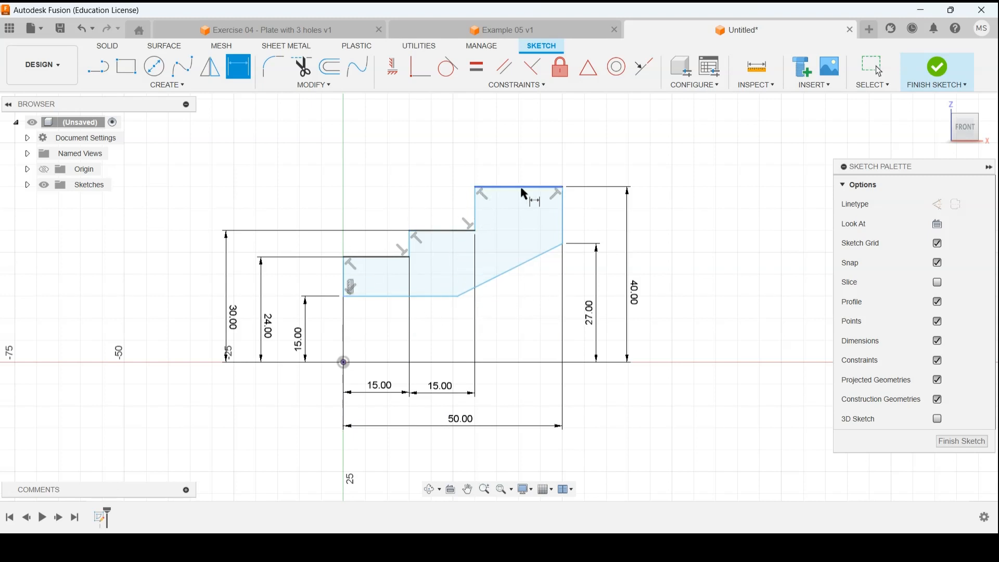
- Try to apply a Horizontal/Vertical constraint to the profile's bottom edge, and view and dismiss the error details
key("Escape")
left_click(463, 289)
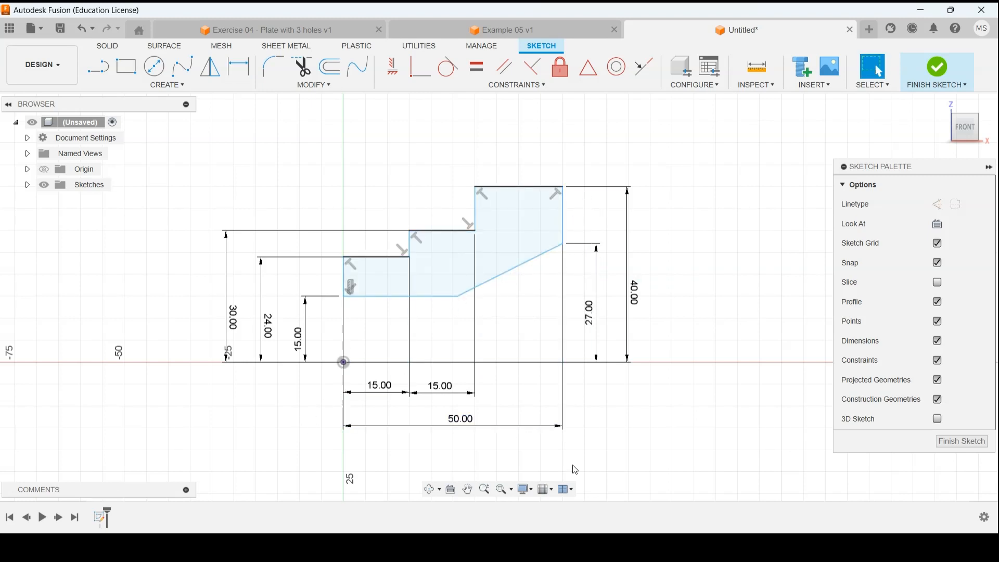
left_click(413, 296)
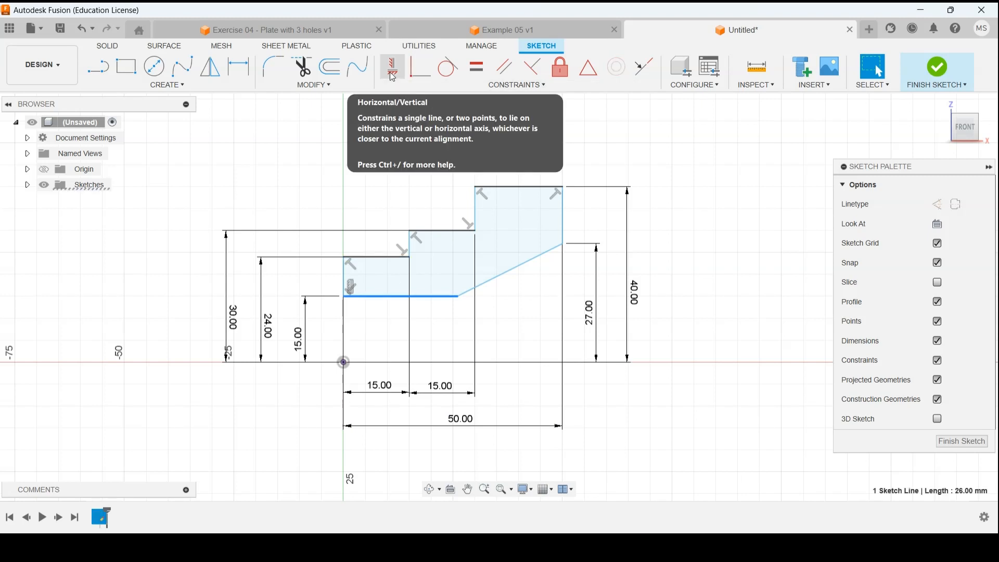
left_click(393, 76)
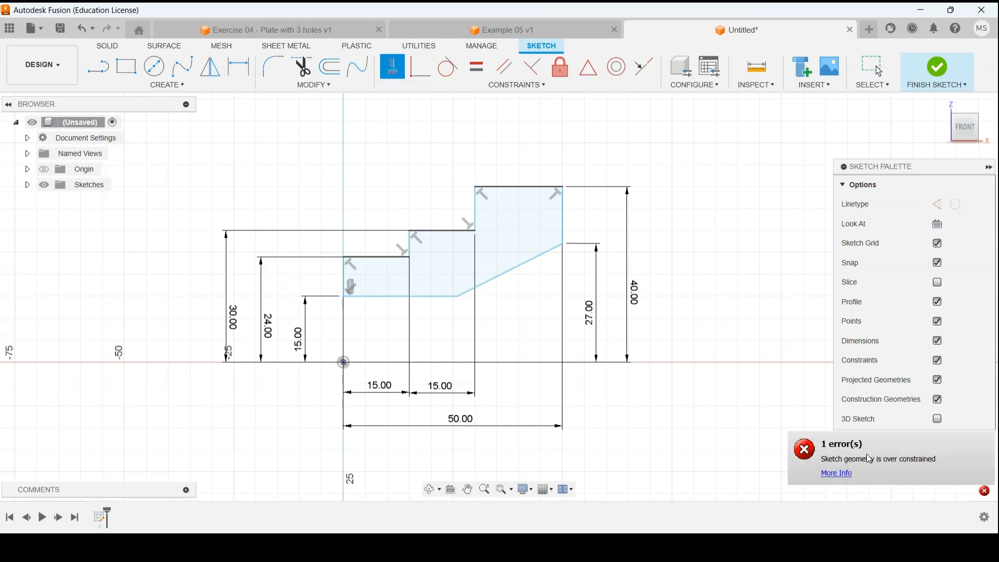
left_click(837, 474)
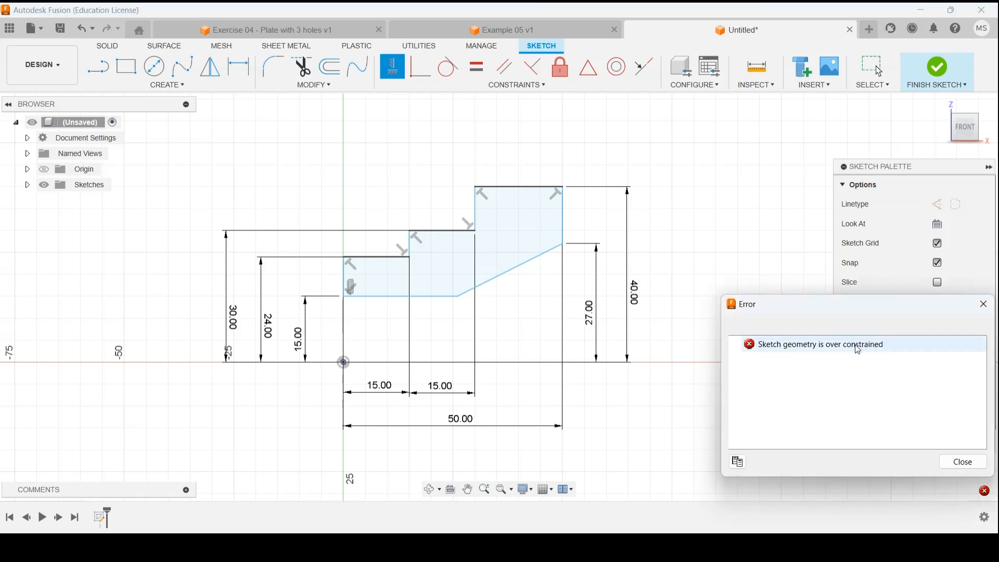
left_click(857, 346)
left_click(966, 466)
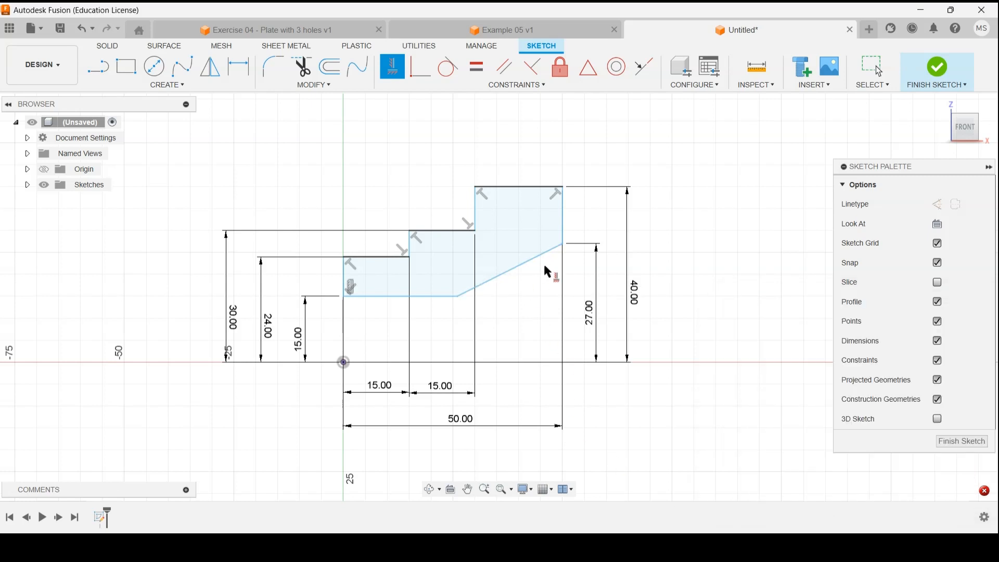
key("Escape")
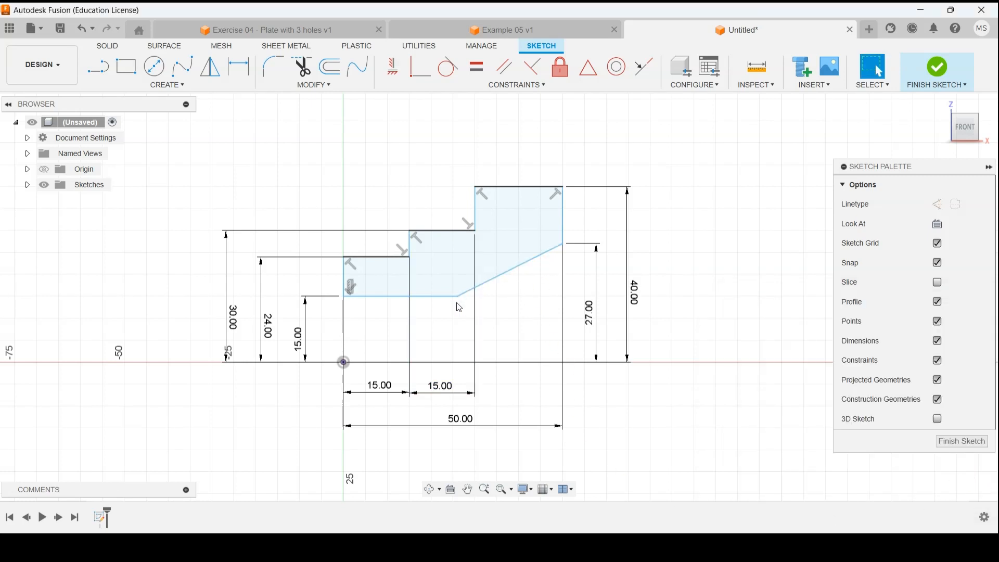
- Move the slope's lower corner outward, check the Word drawing, and dimension the slope's horizontal width at 12 mm in Fusion
left_click_drag(459, 301, 506, 301)
key("alt+Tab")
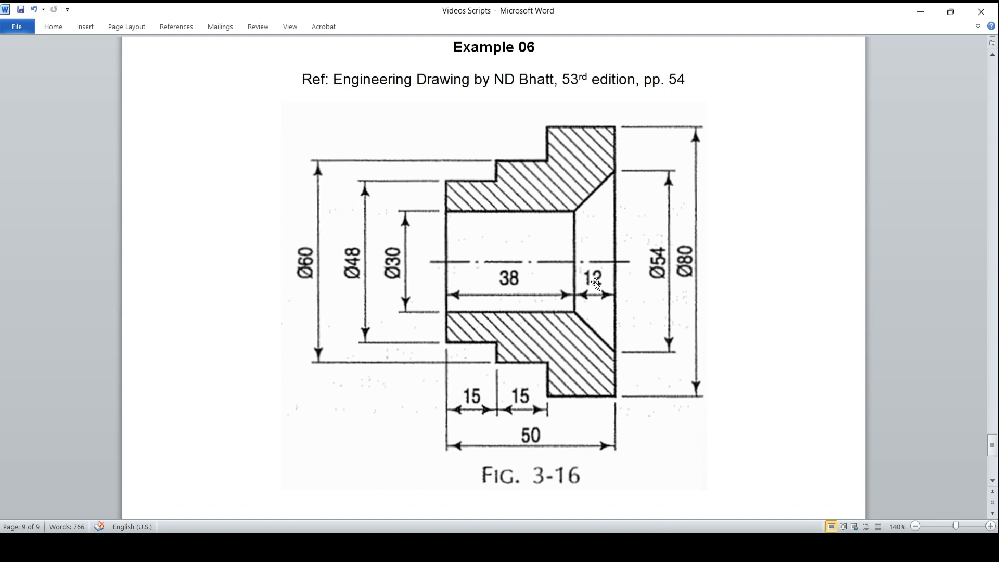
key("alt+Tab")
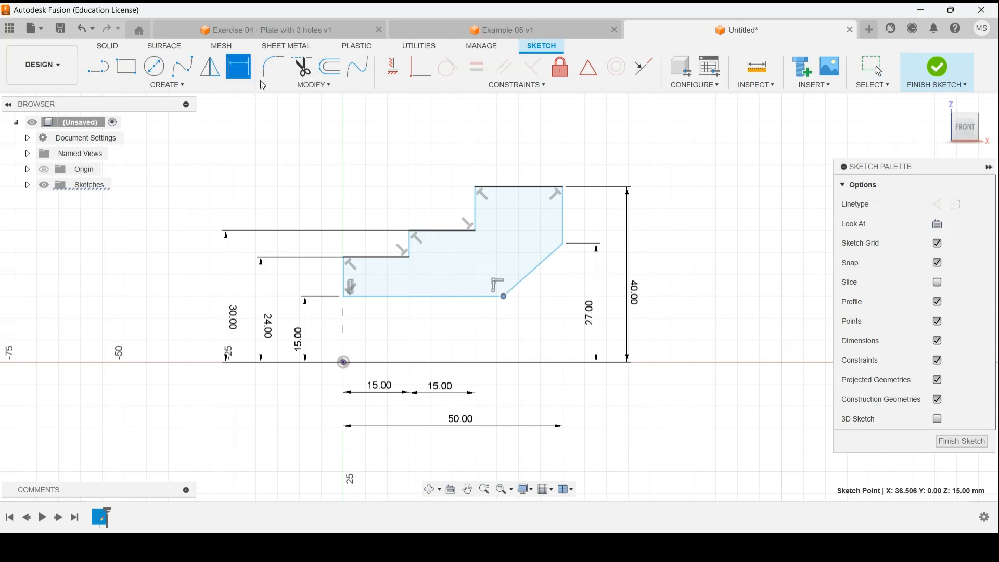
left_click(562, 245)
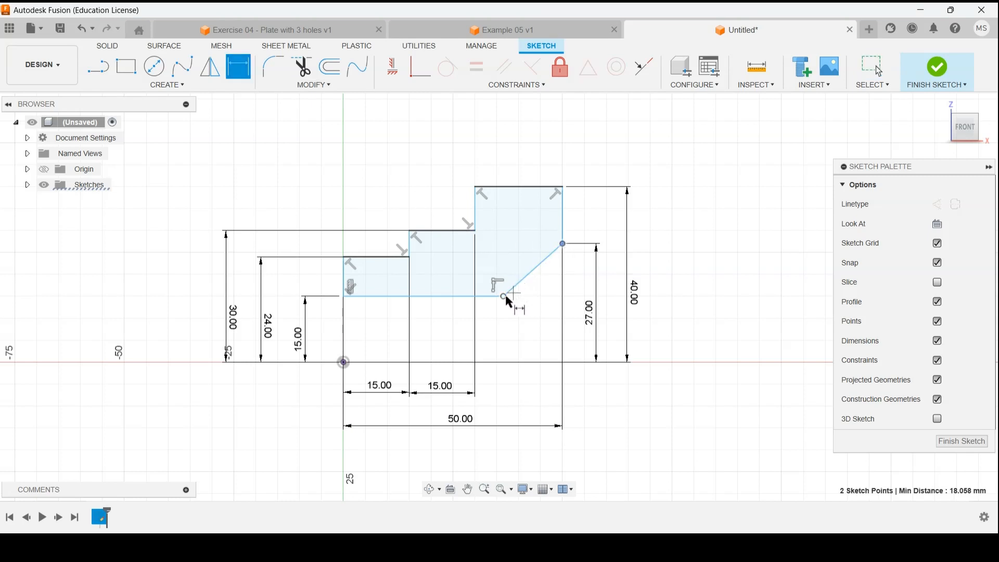
left_click(504, 297)
left_click(503, 297)
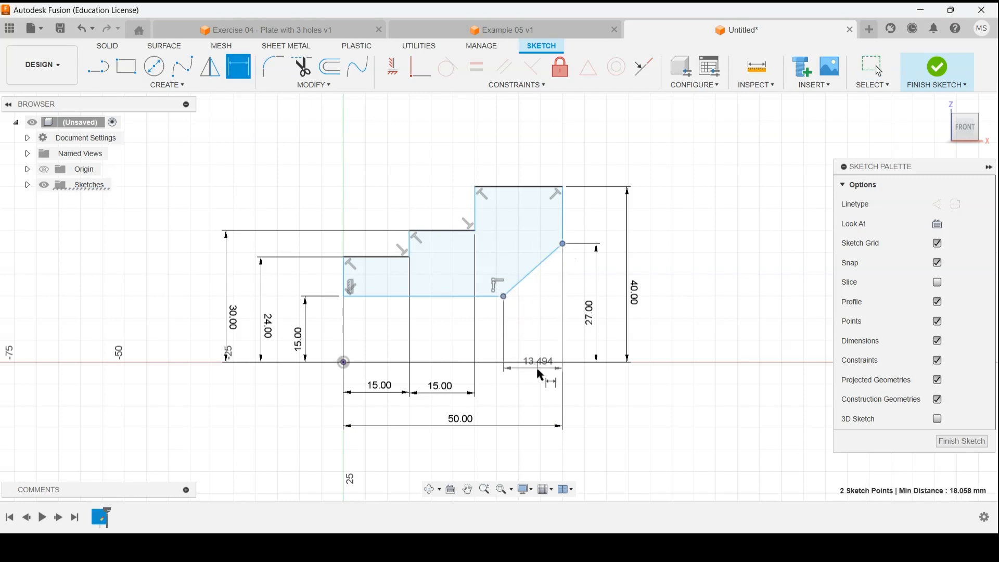
left_click(532, 387)
type("12")
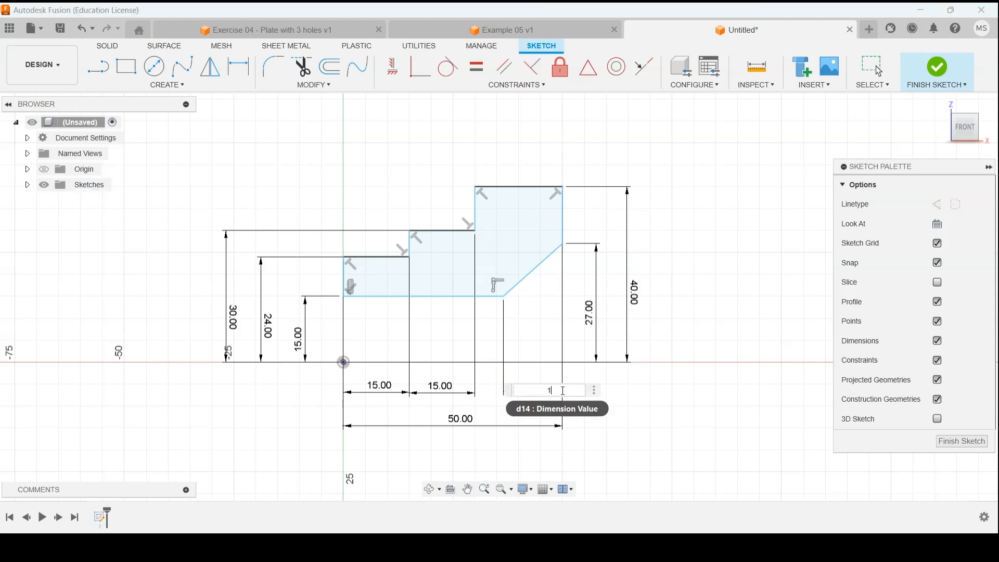
key("Return")
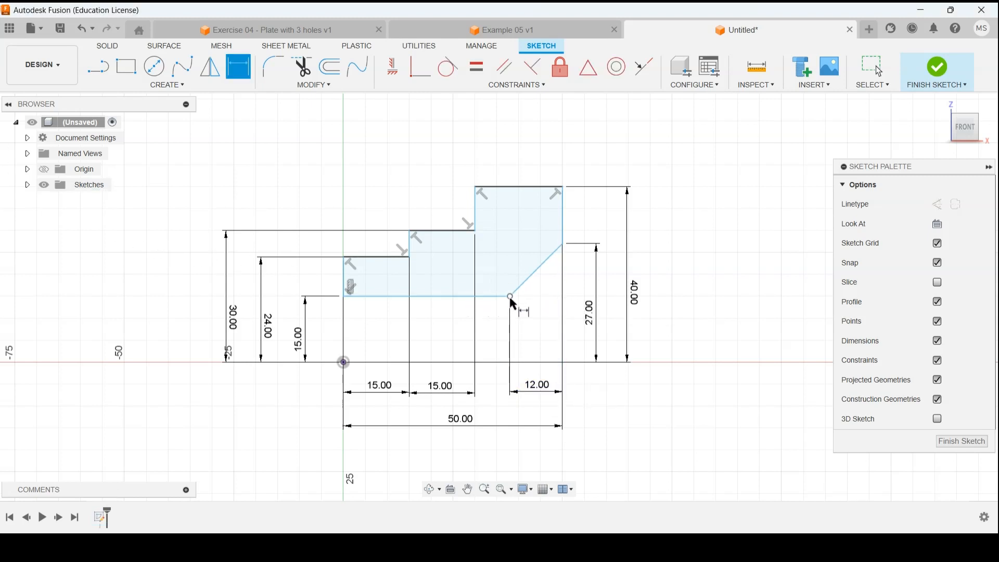
key("Escape")
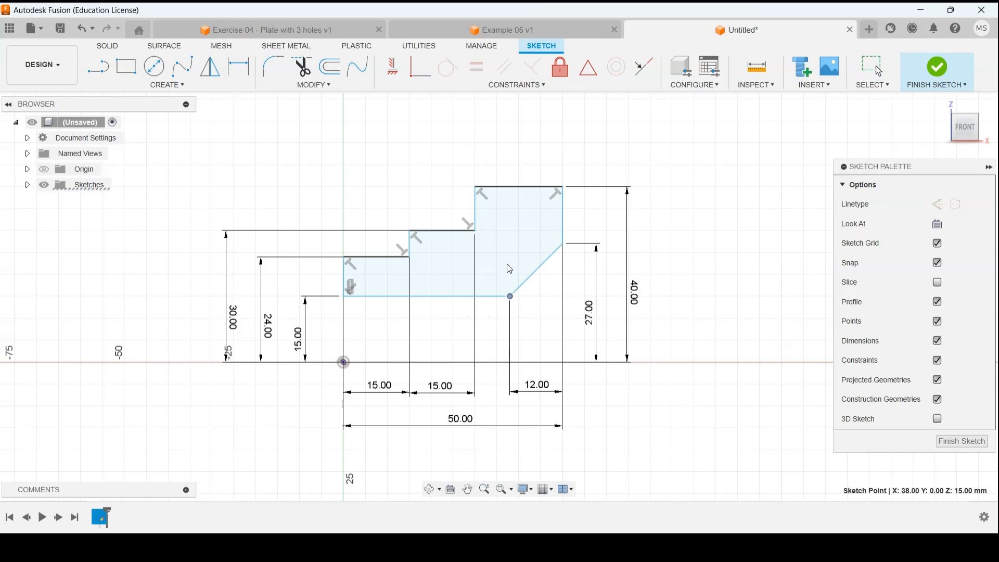
- Test the slope's lower corner for free movement and try a Horizontal/Vertical constraint on the profile's short left vertical edge
left_click_drag(510, 297, 533, 304)
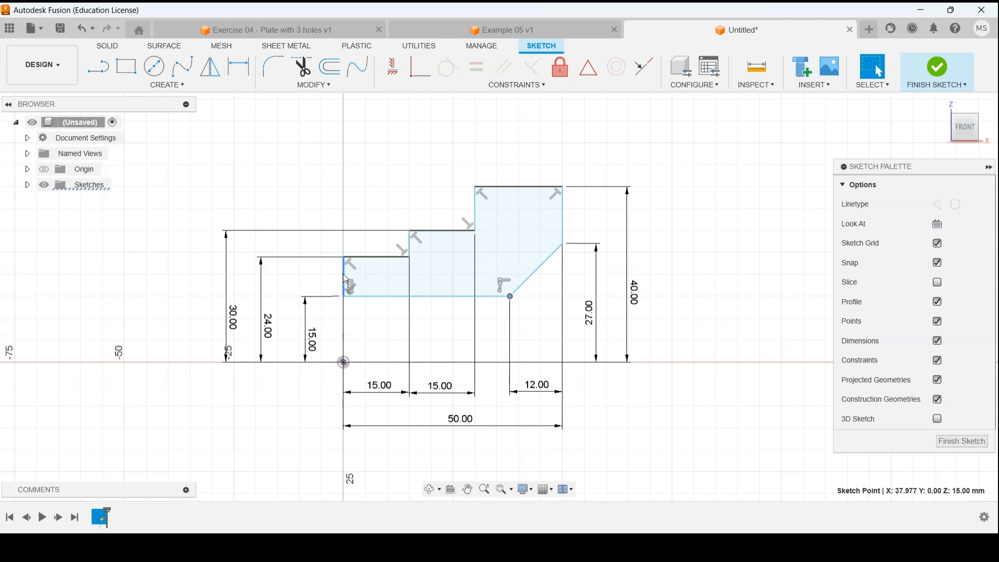
left_click(344, 276)
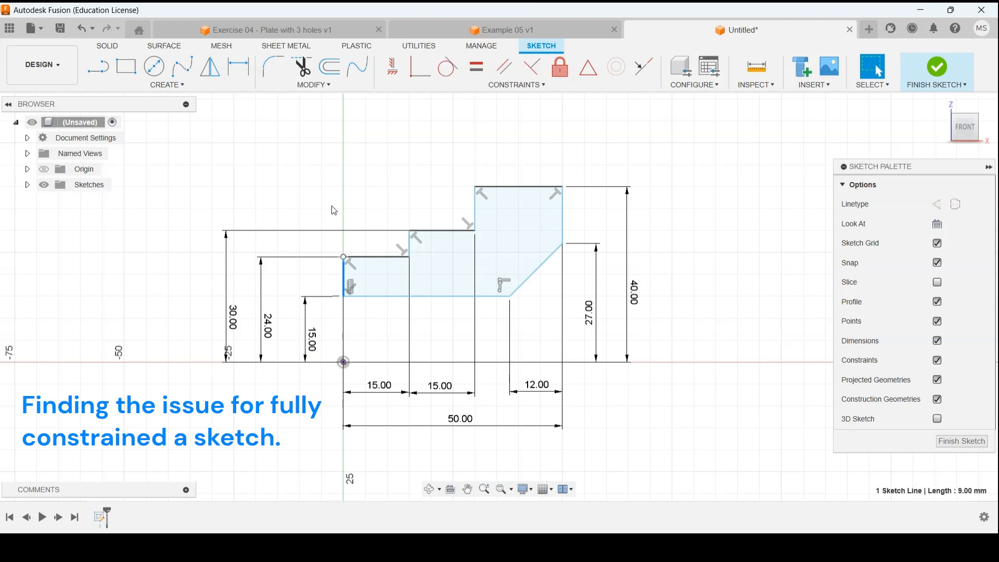
left_click(393, 67)
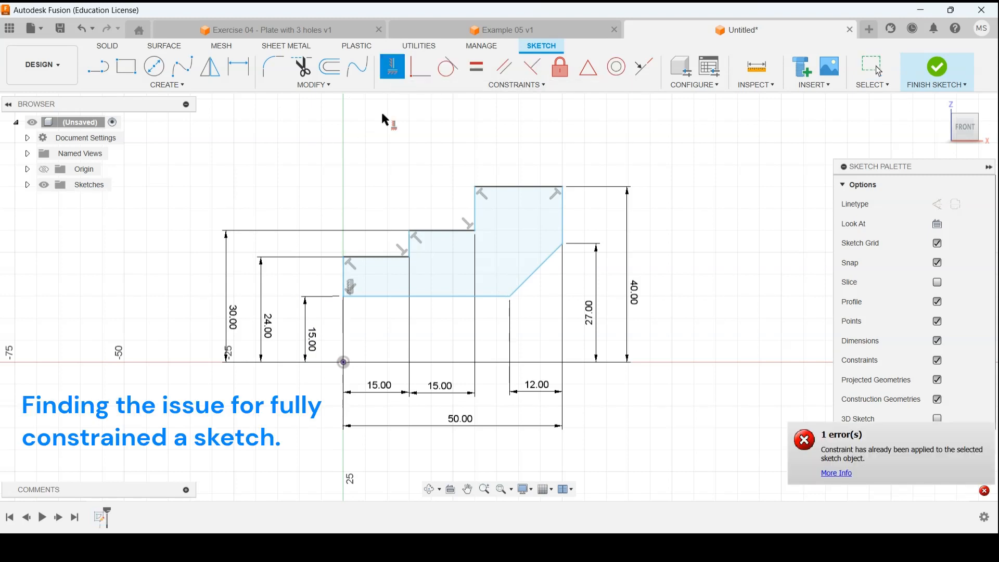
- Align the profile's lower left corner vertically with the sketch origin using a Horizontal/Vertical constraint
left_click(344, 364)
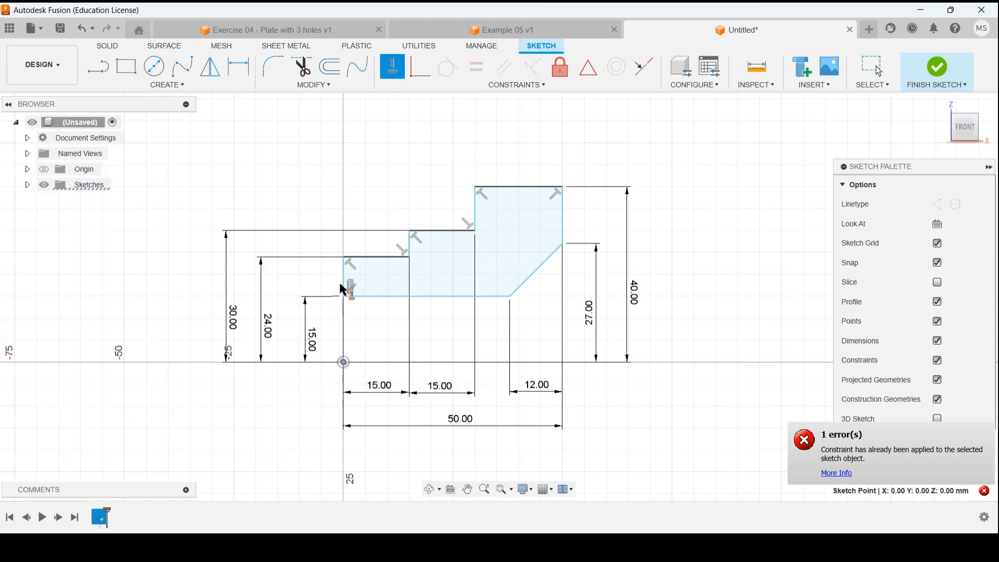
left_click(343, 296)
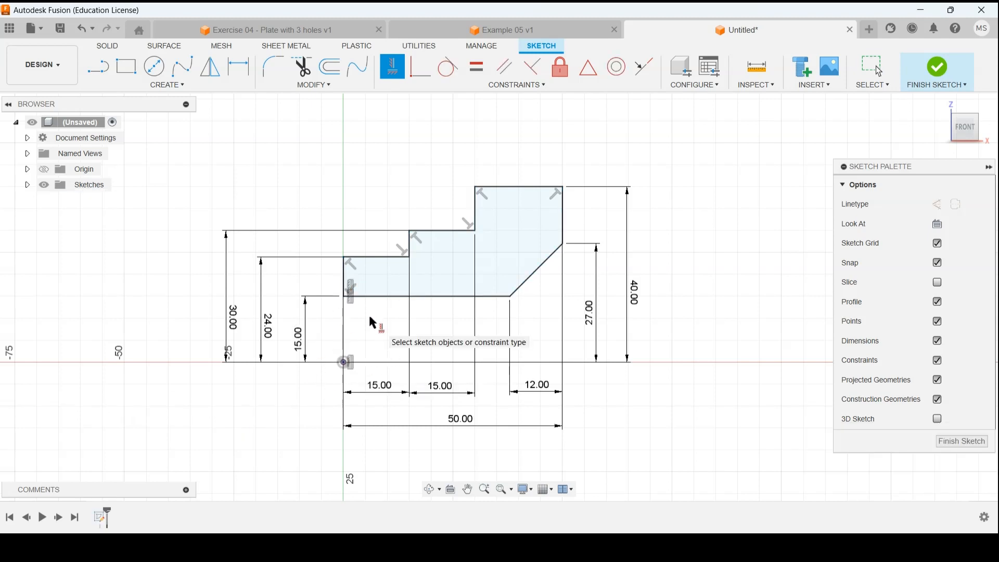
key("Escape")
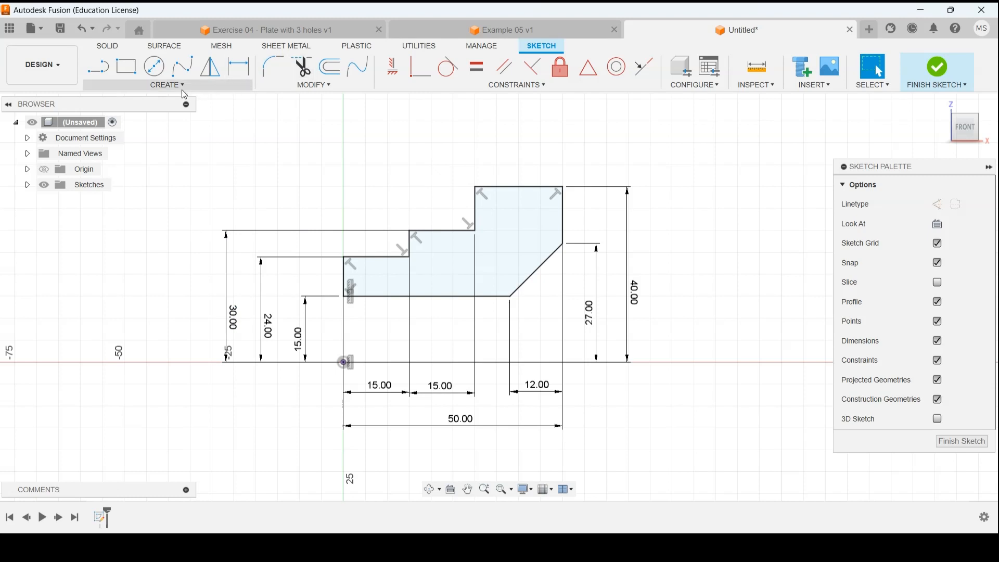
- Draw a horizontal construction line from the origin past the profile's right side, and delete the stray slanted segment at its end
left_click(98, 69)
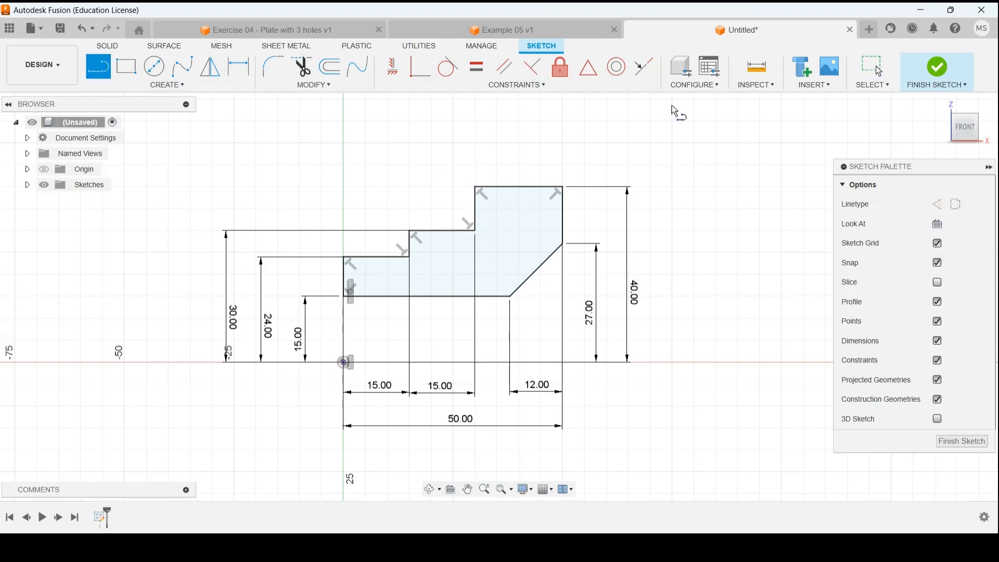
left_click(956, 204)
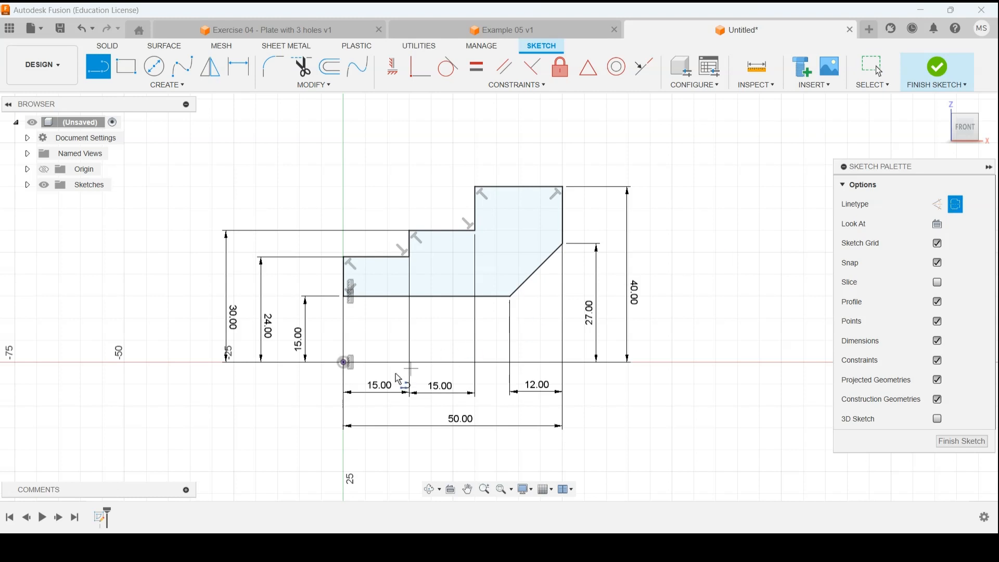
left_click(344, 362)
left_click(650, 362)
key("Escape")
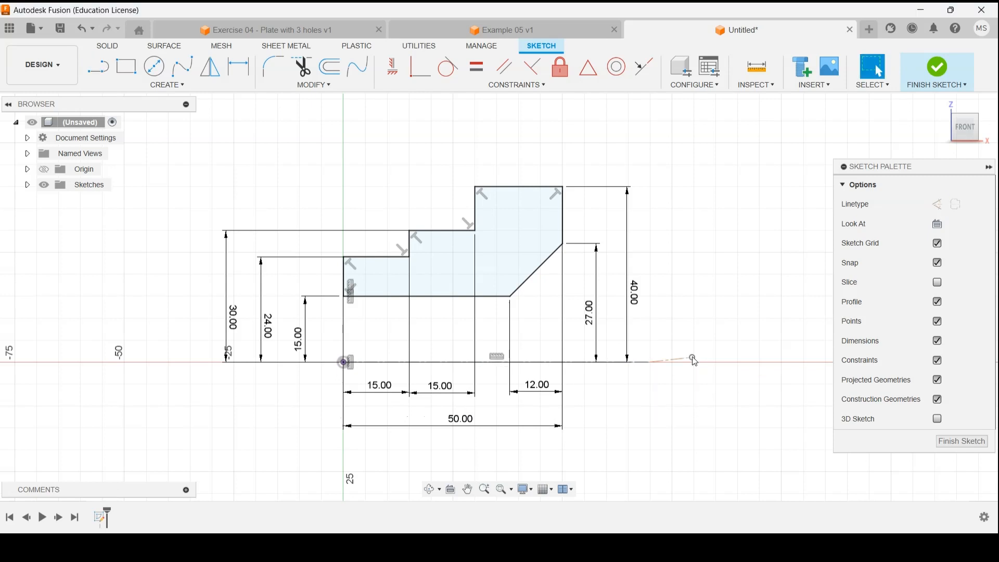
left_click(680, 360)
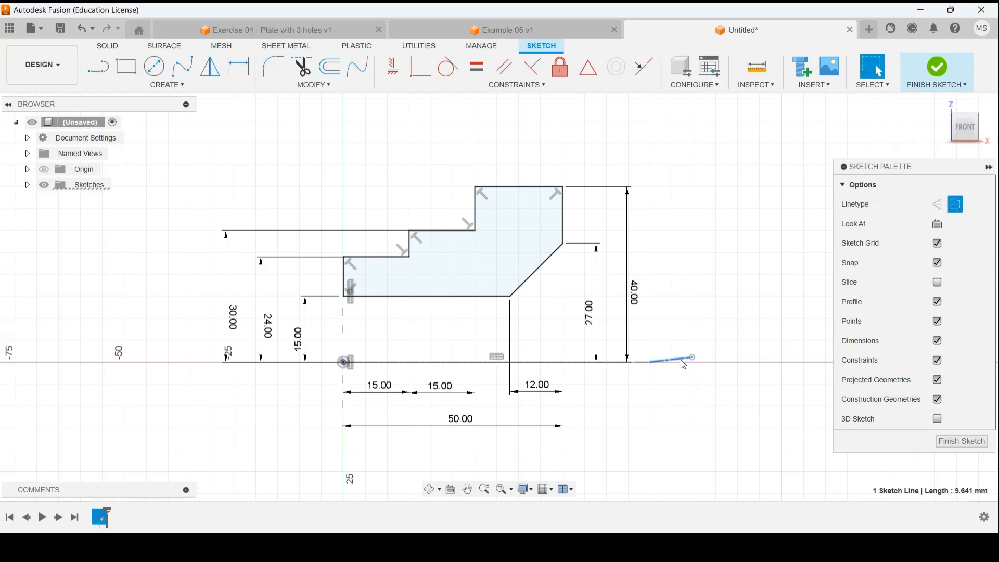
key("Delete")
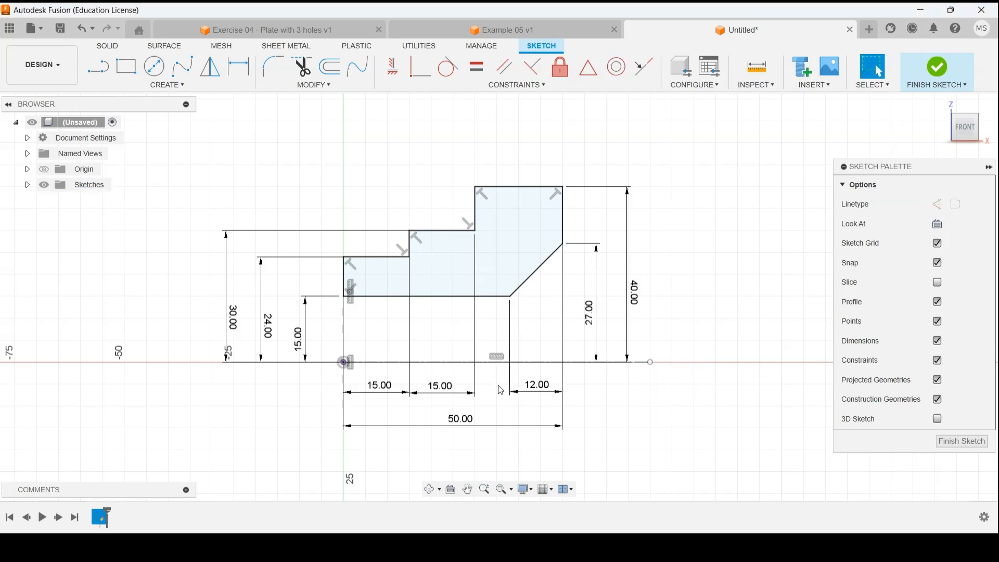
- Extend the construction line's free end along the horizontal axis to about 79 mm from the origin
scroll(501, 390, "up", 8)
scroll(445, 362, "up", 3)
scroll(675, 396, "down", 8)
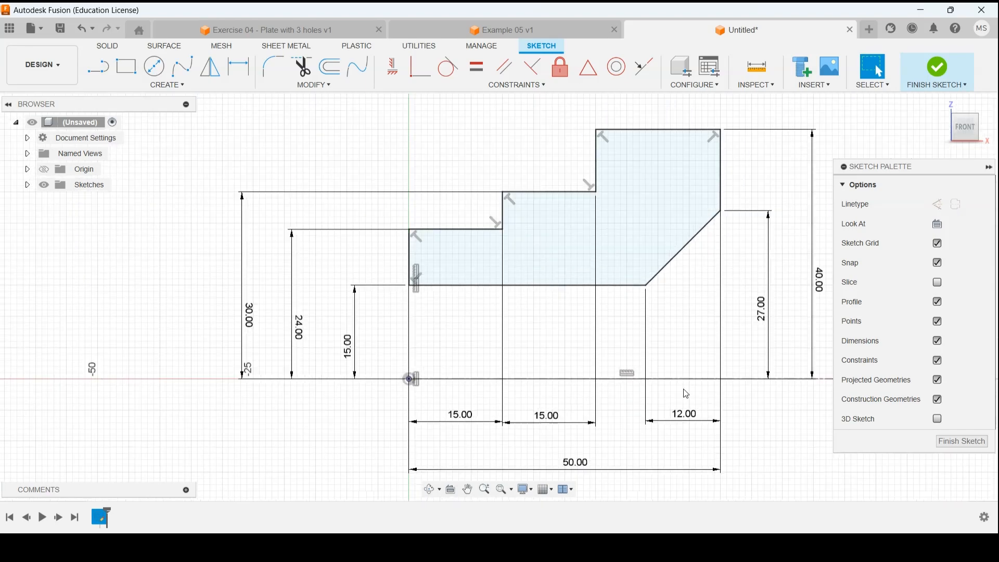
scroll(696, 333, "up", 2)
left_click_drag(663, 346, 744, 348)
scroll(713, 330, "up", 4)
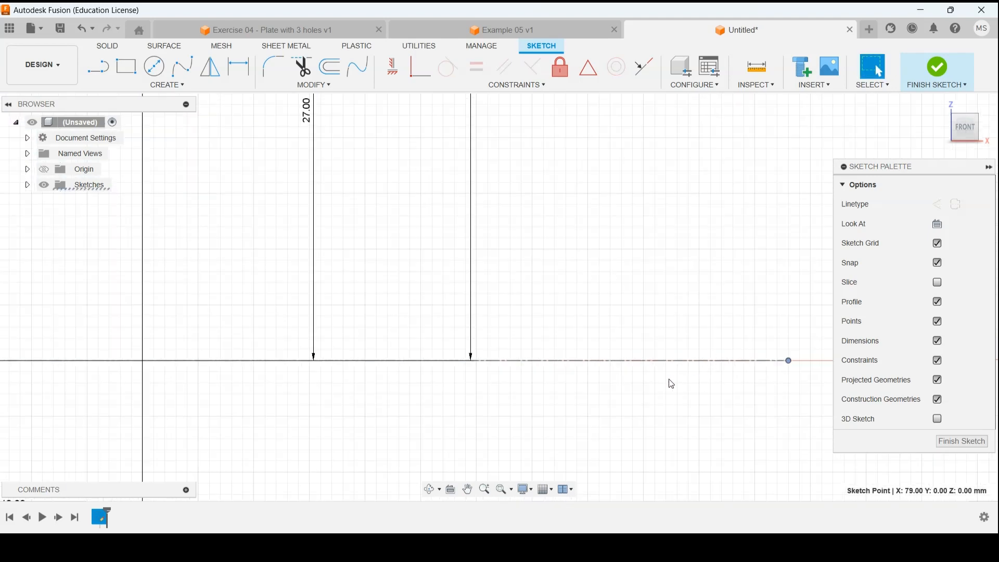
scroll(671, 368, "up", 2)
scroll(487, 373, "down", 5)
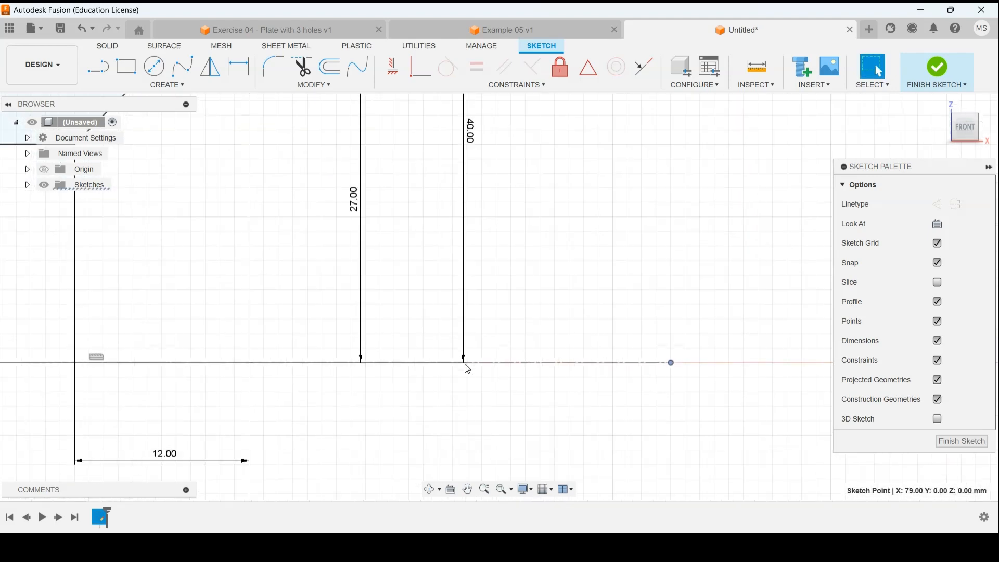
middle_click_drag(242, 315, 435, 323)
scroll(401, 321, "up", 1)
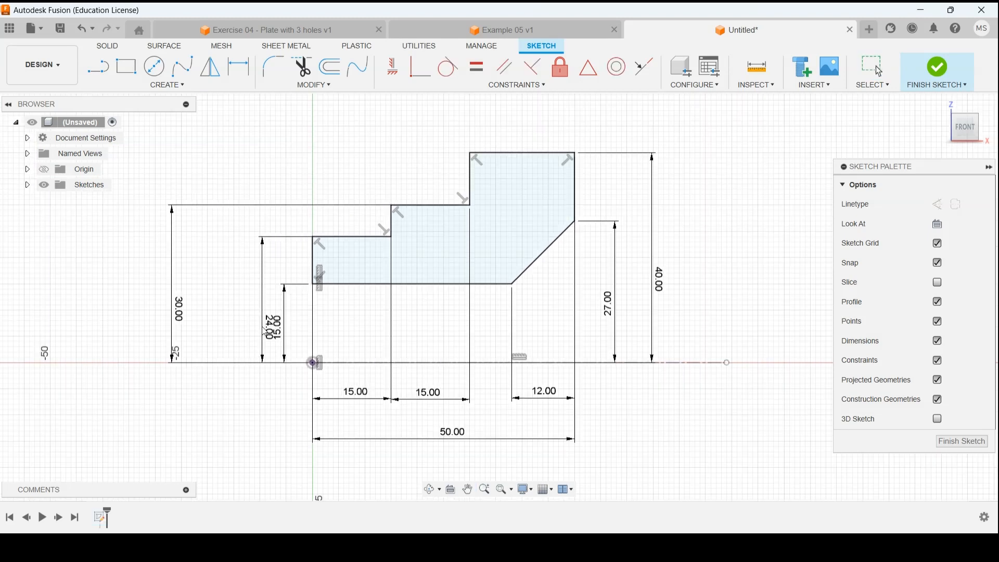
- Move the height and length dimensions closer to the profile, lining up the 15, 15 and 12 mm dimensions in one row
left_click_drag(229, 326, 271, 327)
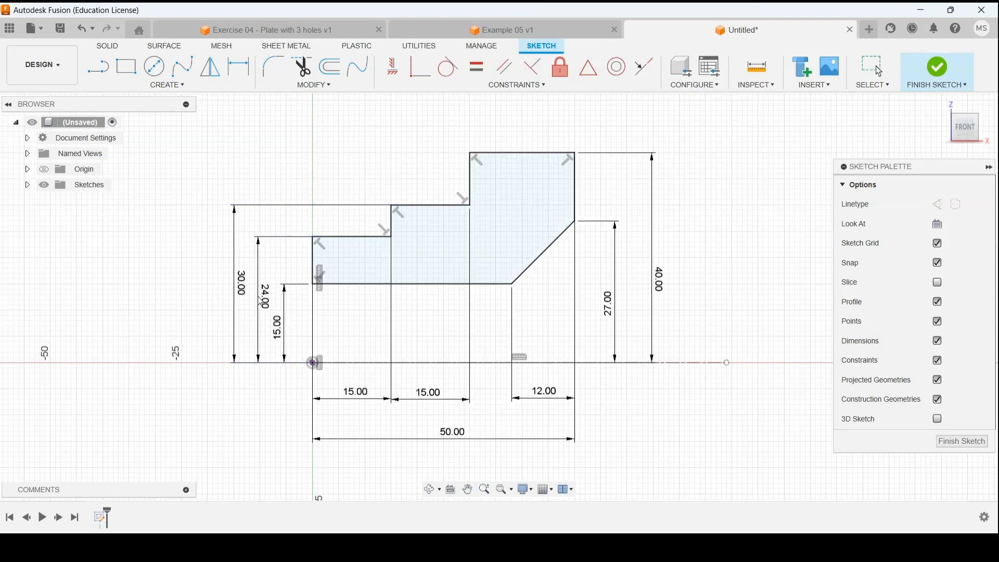
left_click_drag(364, 400, 363, 392)
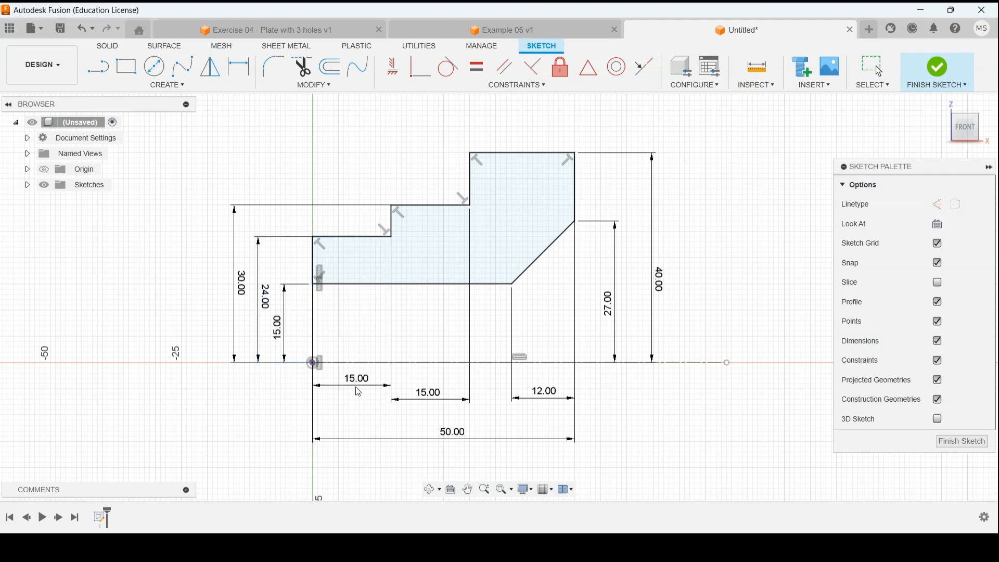
left_click_drag(430, 400, 433, 391)
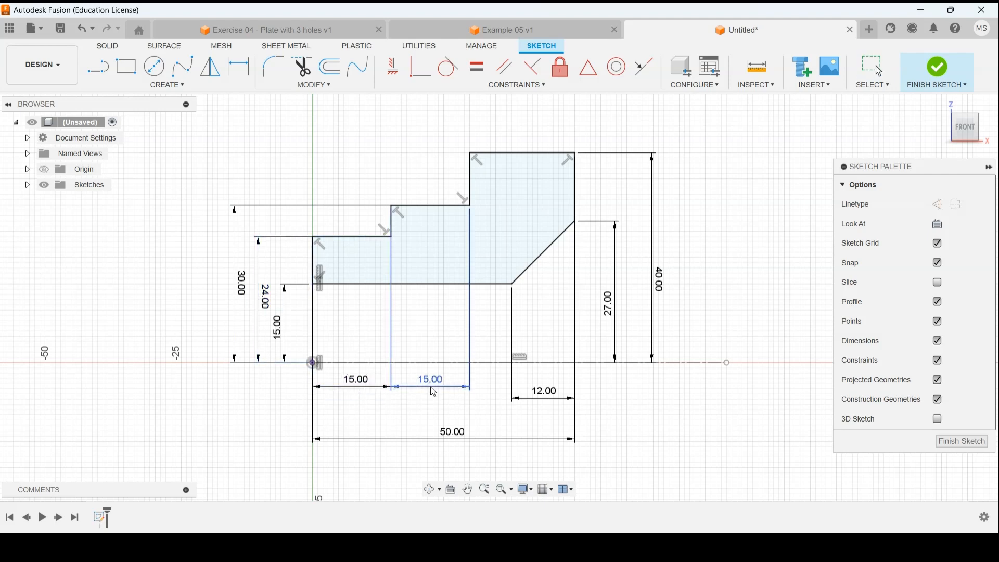
left_click_drag(545, 403, 545, 395)
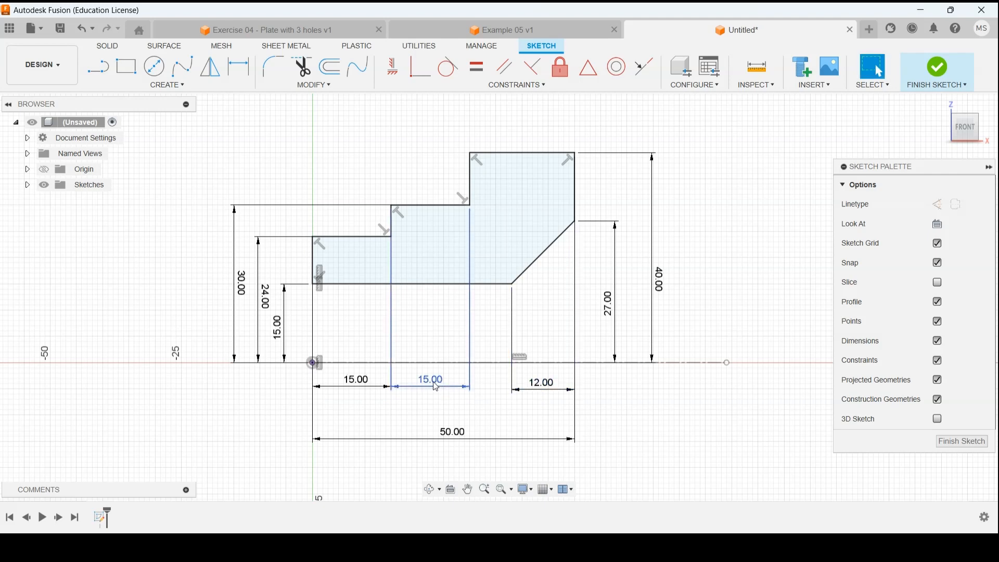
left_click_drag(428, 382, 430, 386)
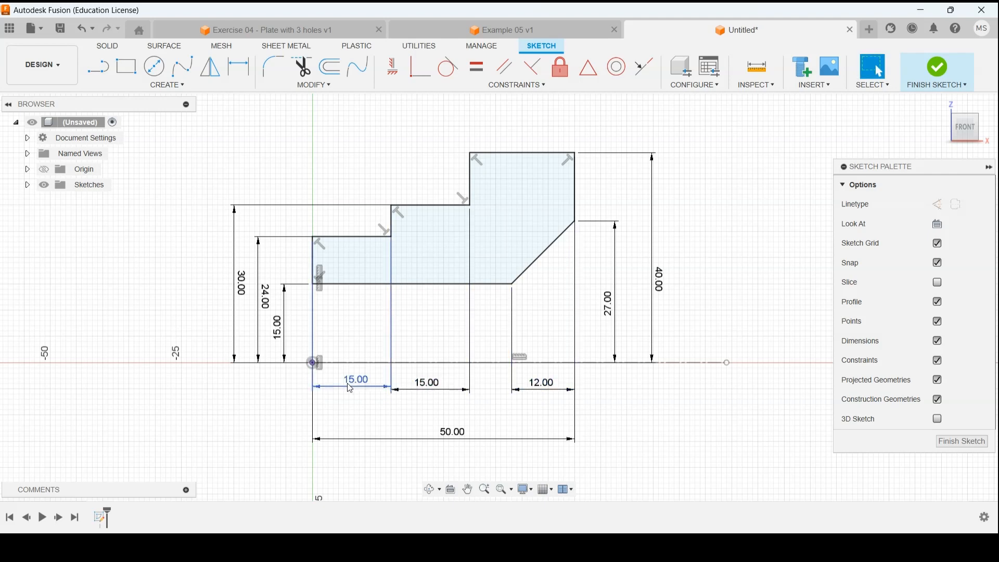
left_click_drag(351, 394, 352, 397)
left_click_drag(448, 446, 457, 422)
left_click_drag(620, 314, 605, 308)
left_click_drag(659, 281, 631, 291)
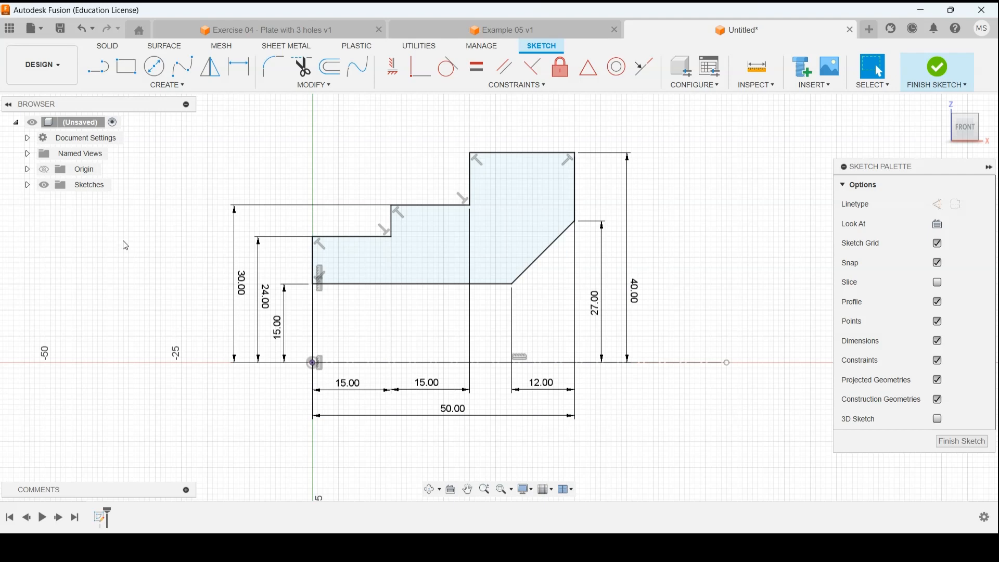
left_click(154, 88)
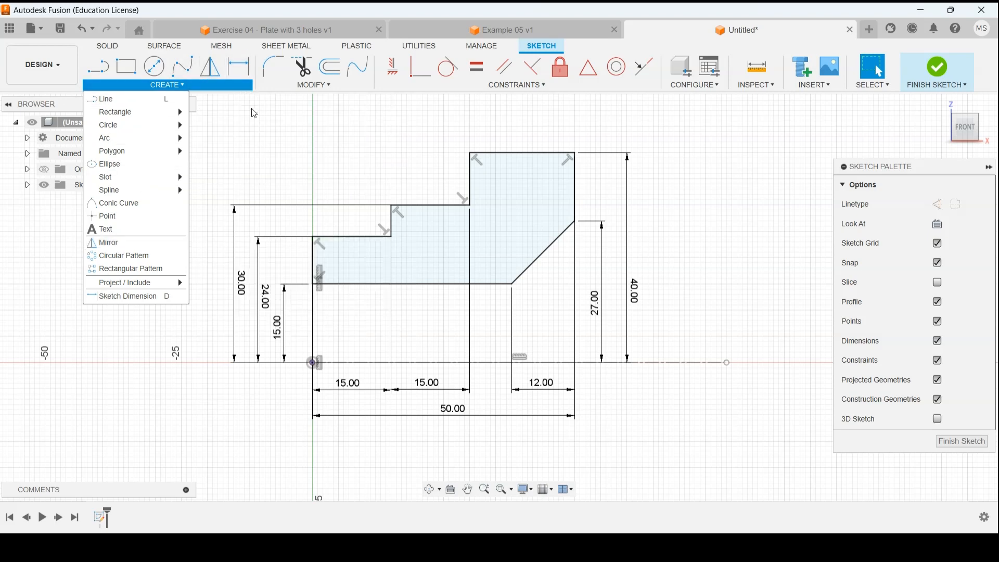
right_click(225, 86)
right_click(201, 69)
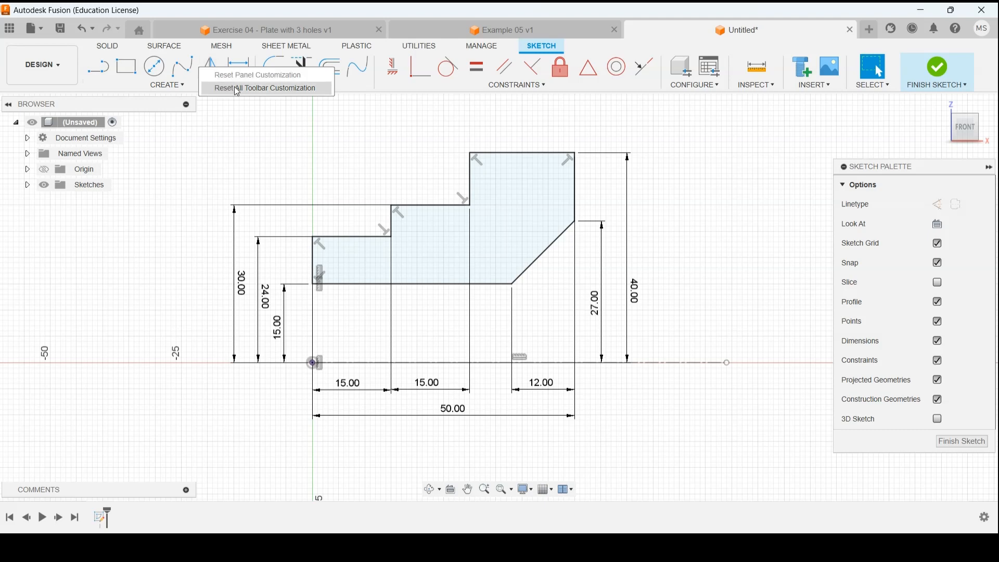
left_click(237, 89)
- Start a sketch Mirror with the horizontal construction line as the mirror line, replacing the preselected one
left_click(210, 68)
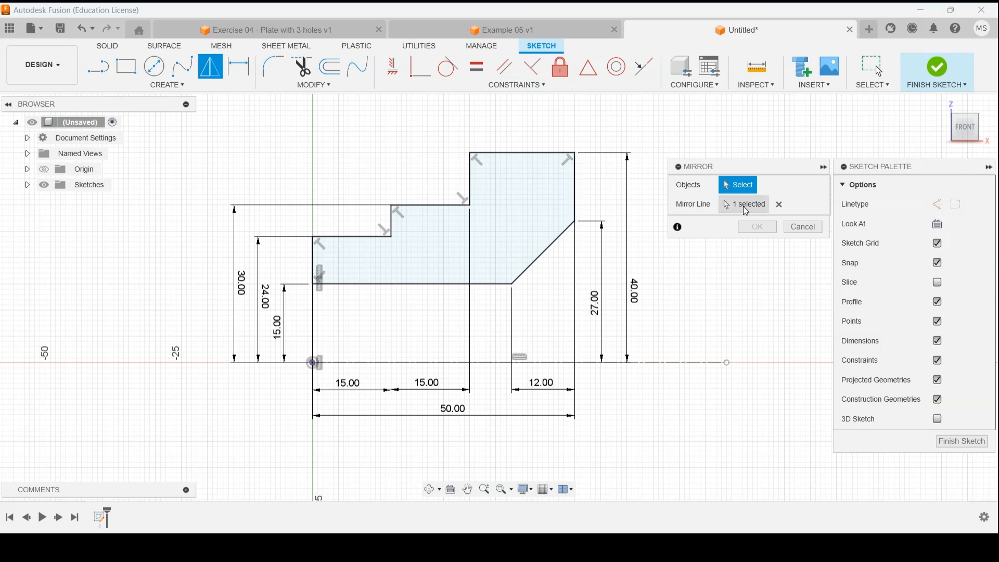
left_click(782, 205)
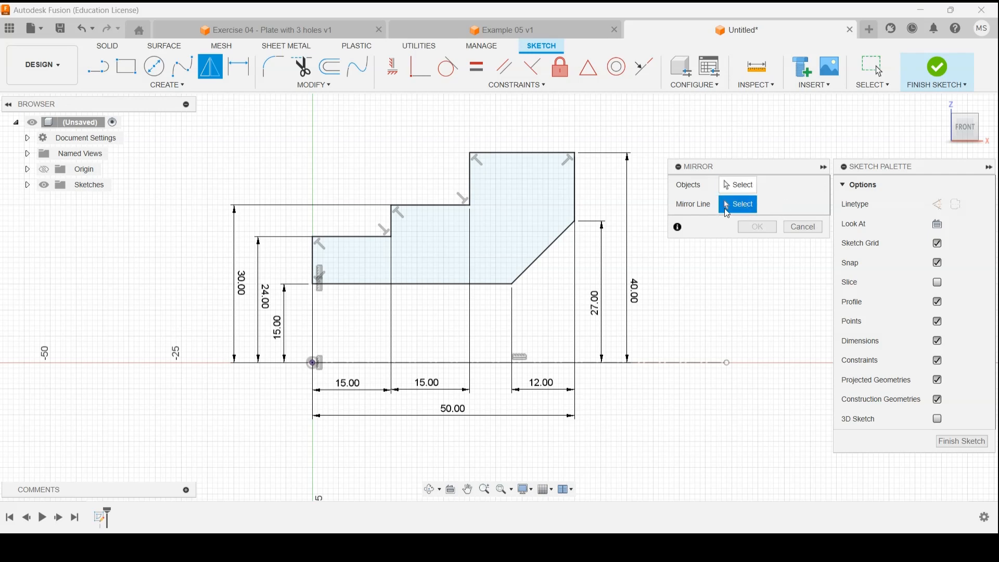
left_click(648, 363)
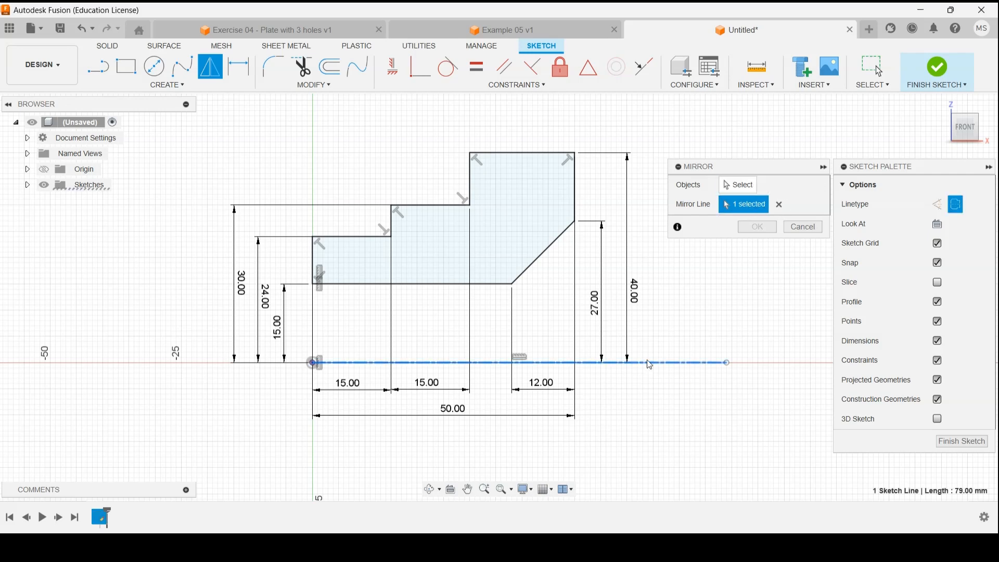
left_click(755, 191)
- Select the profile's right vertical edge, highest top edge, upper riser and middle step's top edge as mirror objects
left_click(579, 186)
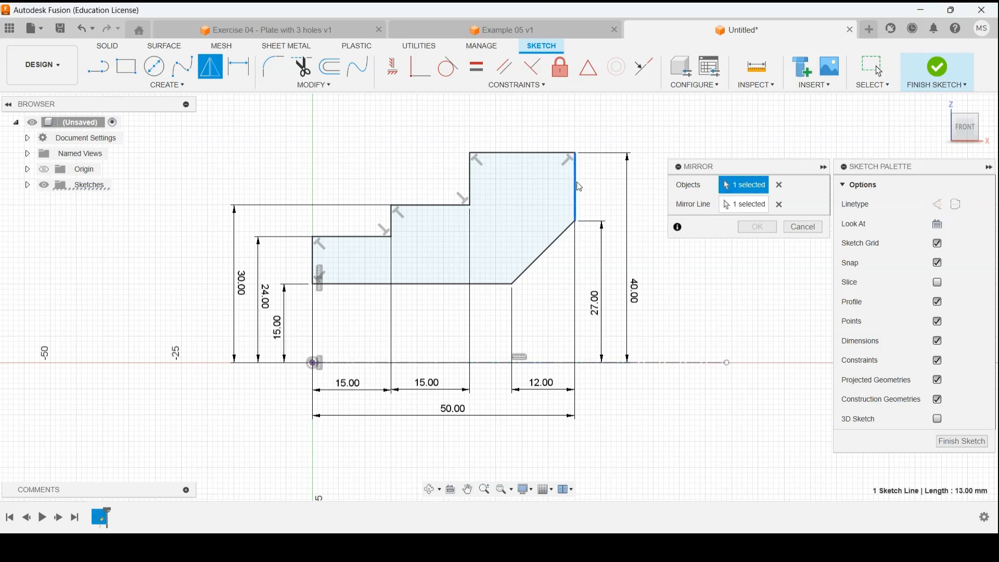
scroll(599, 284, "down", 5)
middle_click_drag(651, 356, 609, 313)
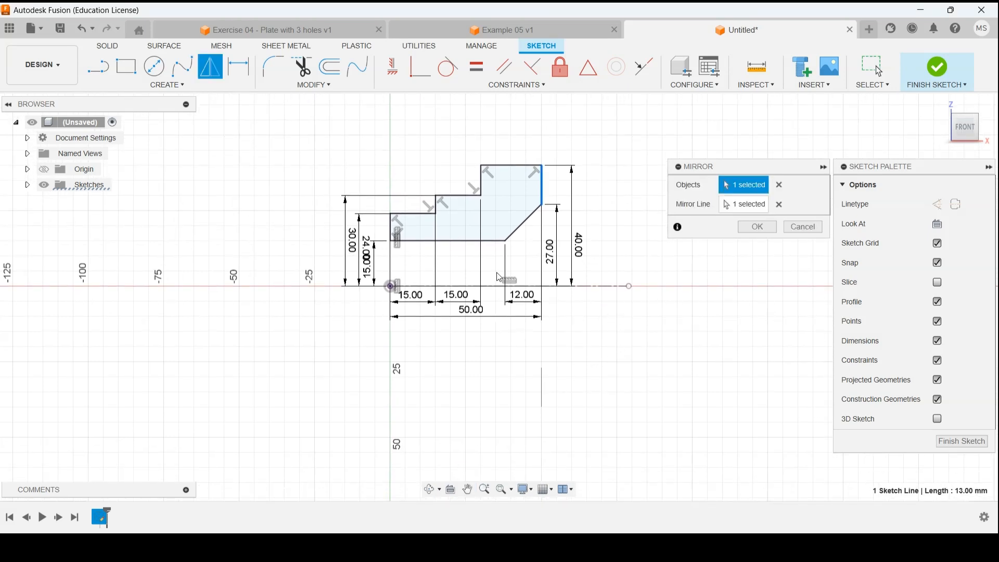
left_click(511, 166)
left_click(482, 181)
left_click(467, 196)
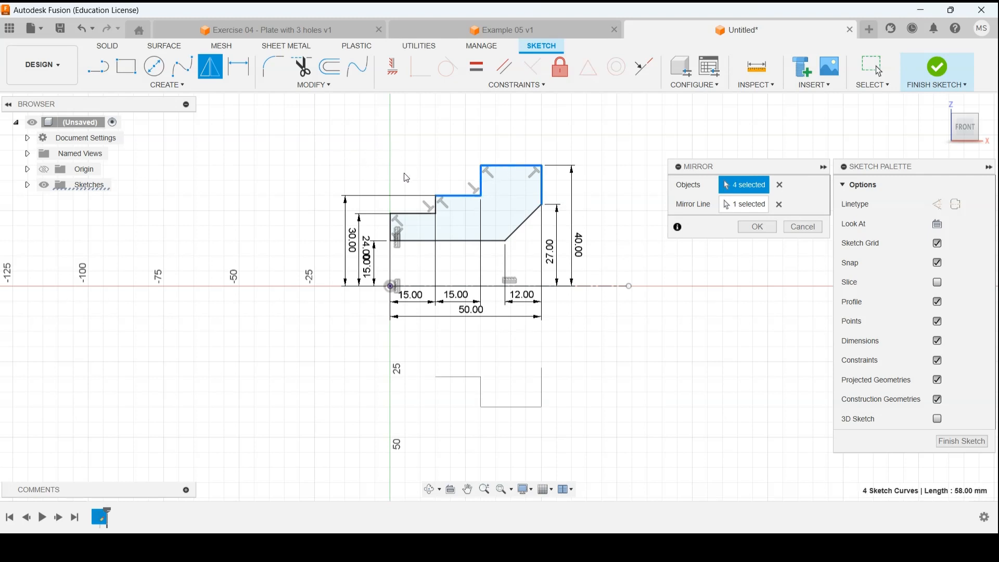
- Try to select the whole profile for mirroring with Window Selection, and clear the selected mirror objects
mouse_move(324, 133)
left_mouse_down()
mouse_move(463, 181)
mouse_move(596, 245)
mouse_move(611, 265)
left_mouse_up()
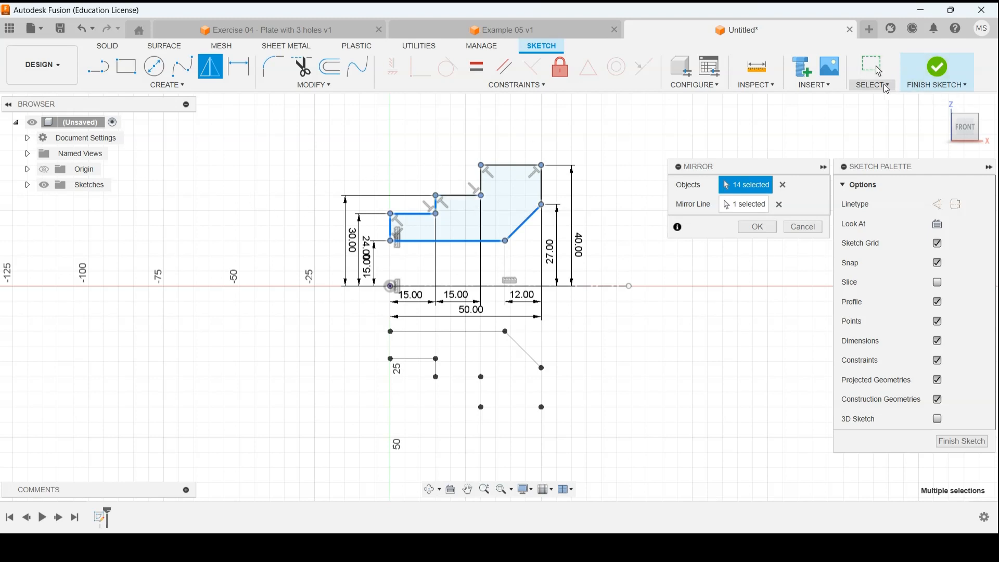
left_click(867, 85)
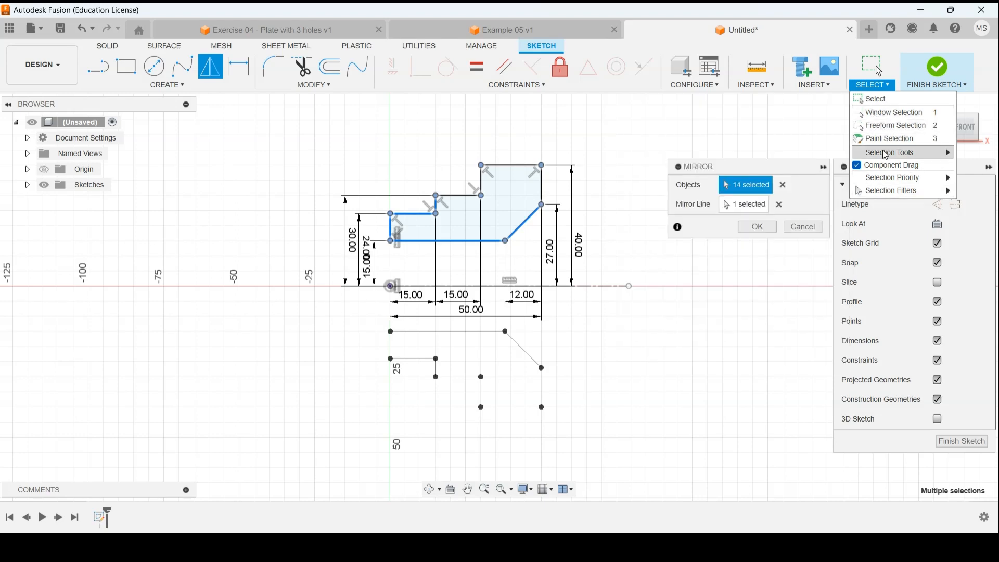
left_click(895, 113)
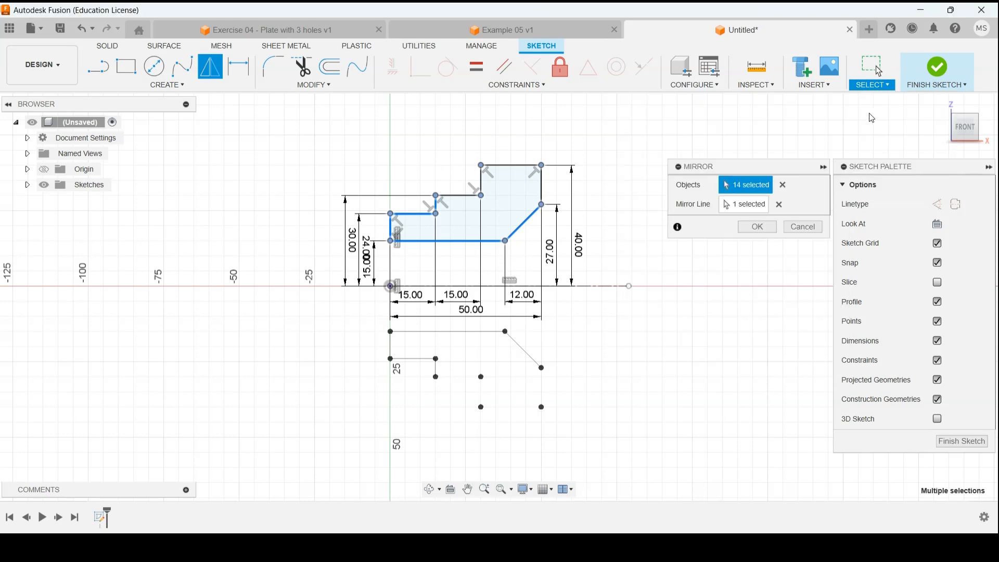
mouse_move(364, 149)
left_mouse_down()
mouse_move(529, 174)
mouse_move(612, 242)
left_mouse_up()
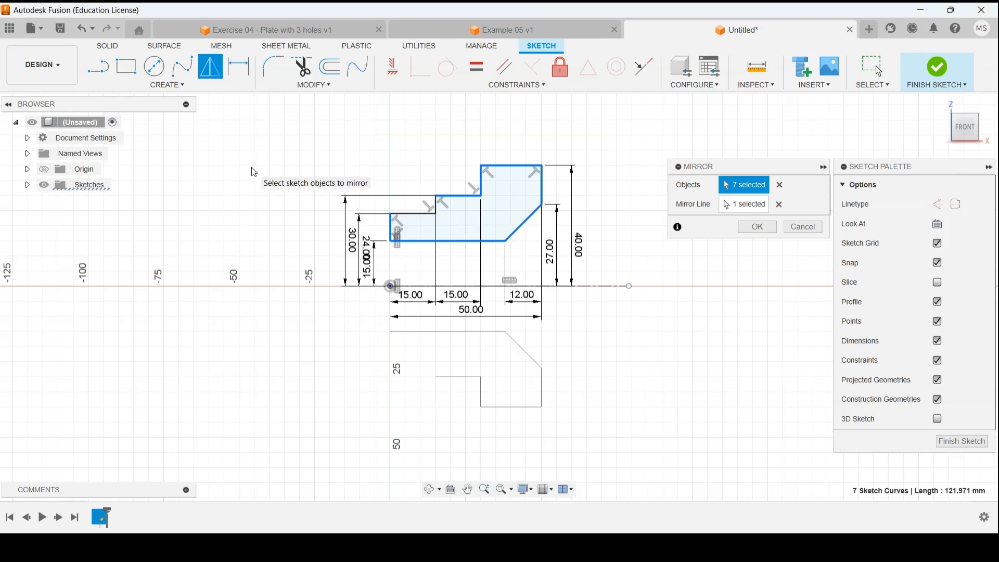
left_click(780, 184)
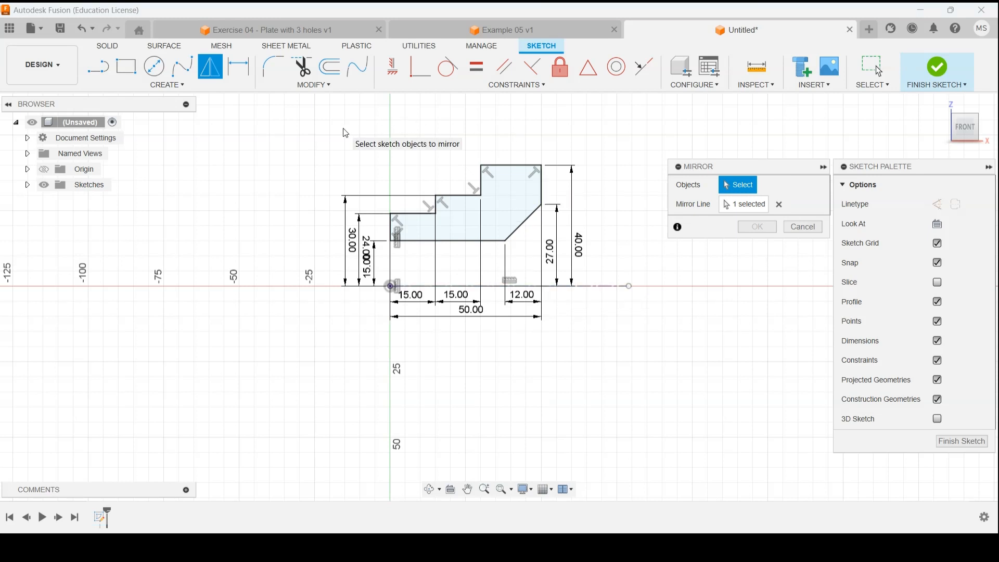
- Select all nine profile edges individually as mirror objects, and clear the selection
left_click(543, 185)
left_click(513, 166)
left_click(483, 186)
left_click(495, 241)
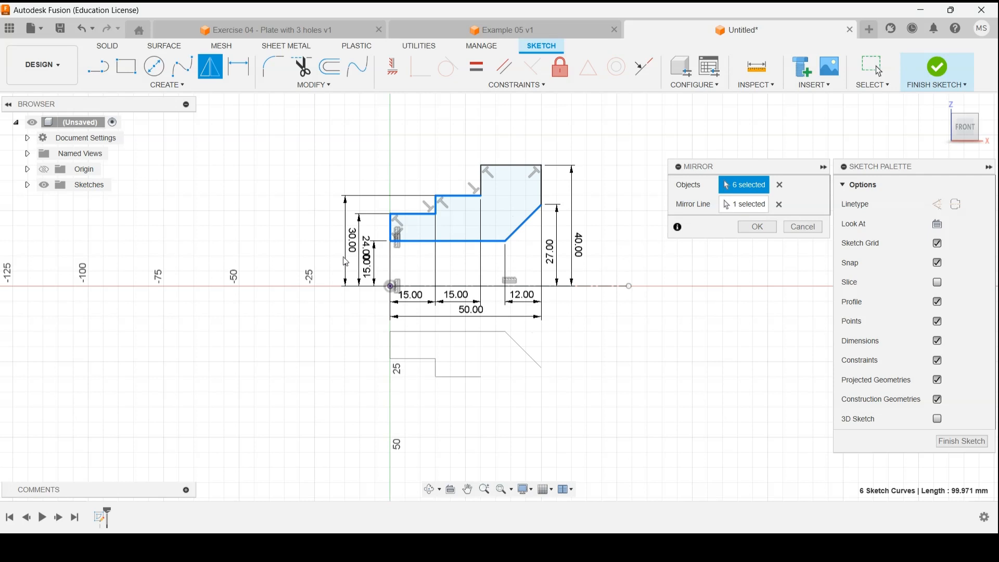
double_click(497, 164)
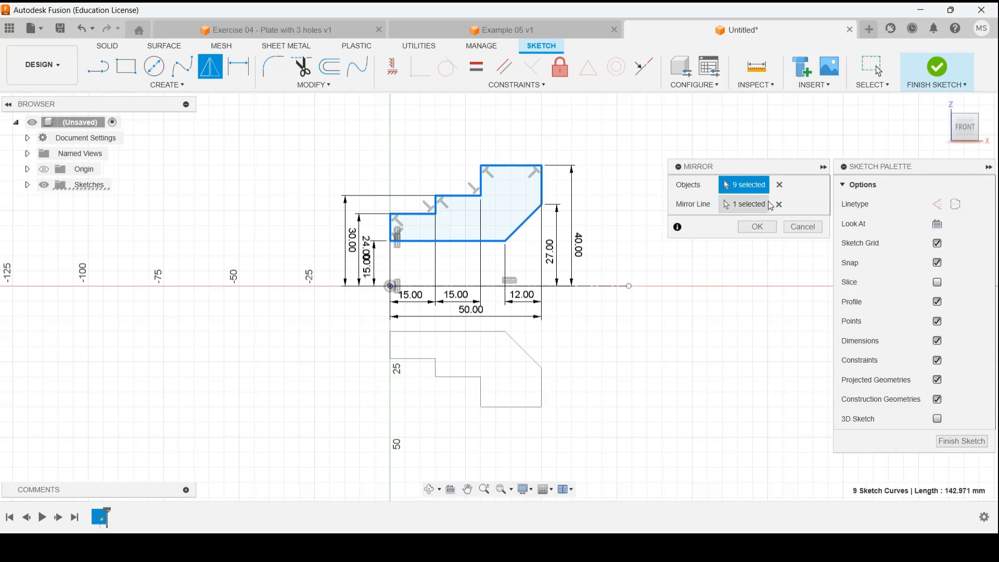
left_click(780, 185)
- Window-select the whole upper profile and mirror it about the horizontal construction line
left_click_drag(302, 130, 597, 268)
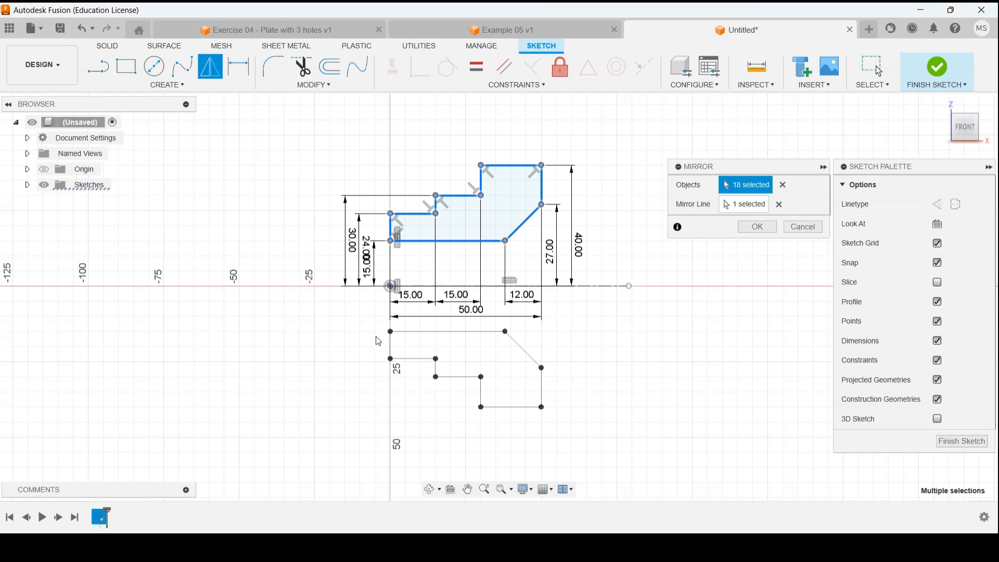
scroll(378, 341, "up", 2)
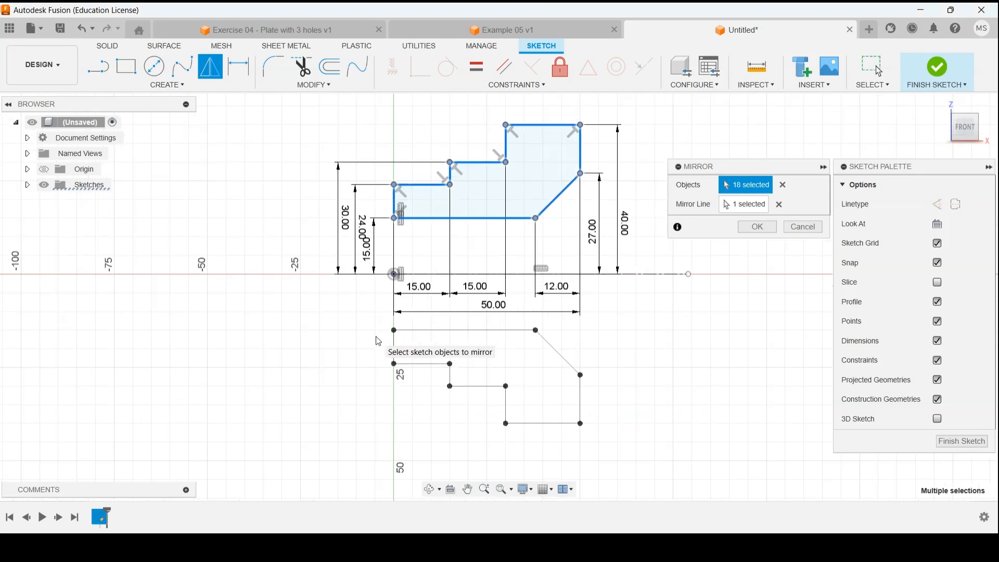
left_click(763, 227)
scroll(734, 215, "down", 2)
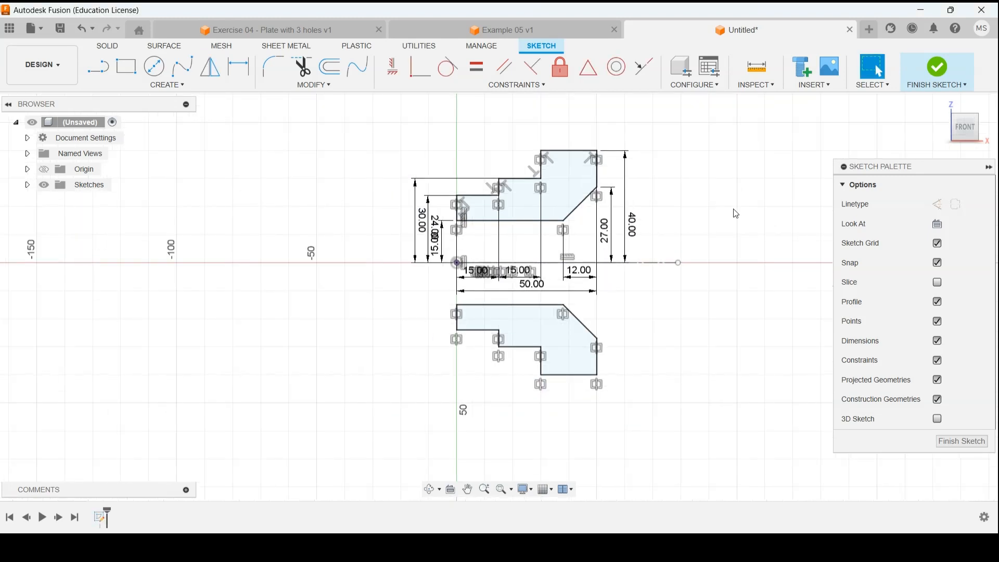
scroll(583, 226, "up", 2)
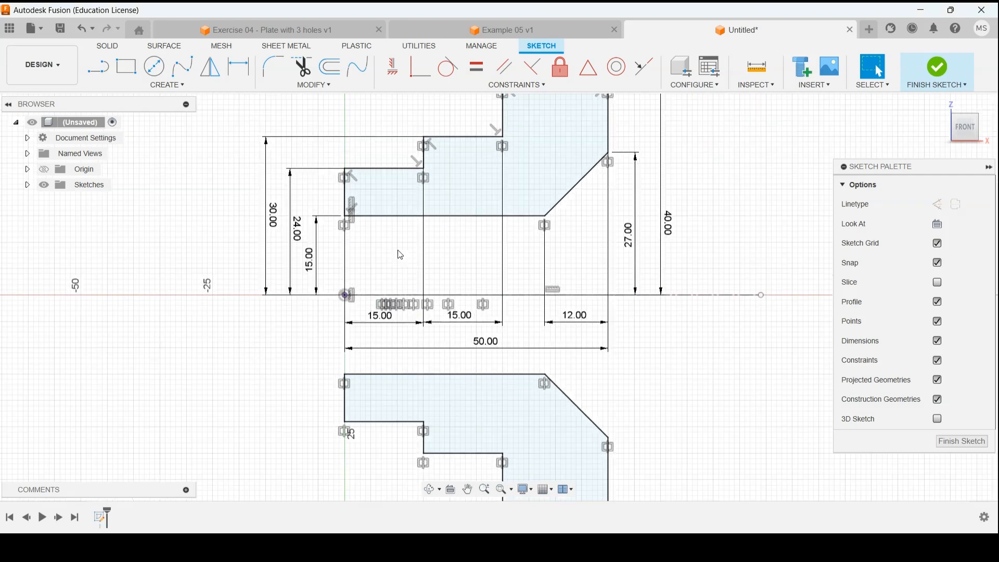
scroll(401, 255, "down", 1)
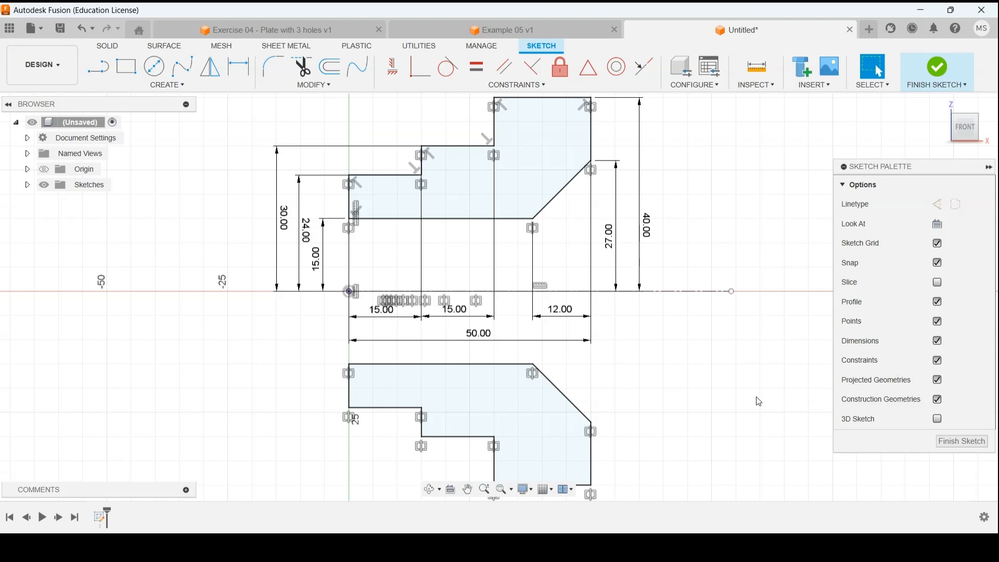
- Turn off object visibility for joints, joint origins, joint origin axes, user work points, axes and planes, origin points and origin axes
left_click(532, 491)
mouse_move(624, 436)
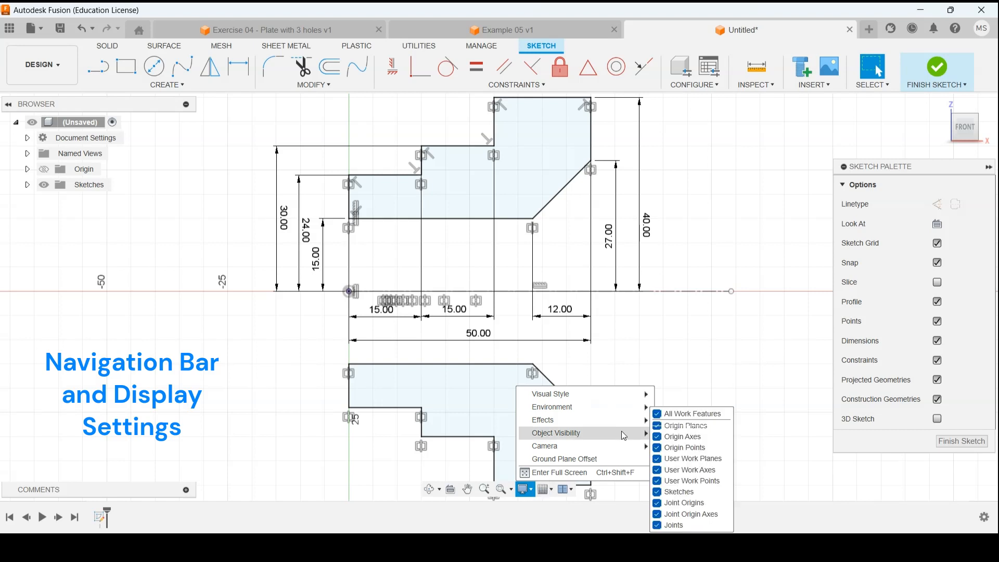
left_click(685, 416)
left_click(685, 416)
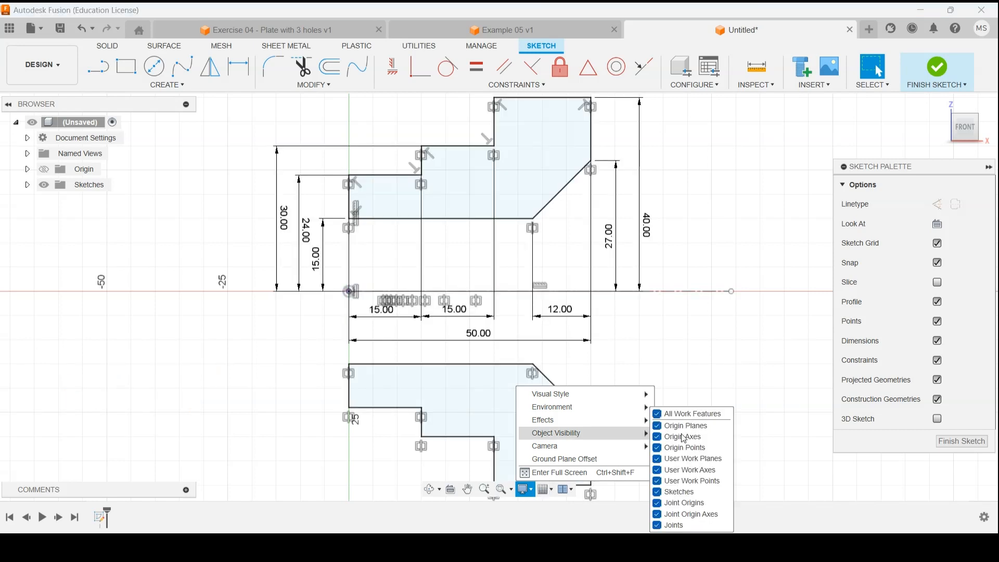
left_click(681, 526)
left_click(680, 502)
left_click(686, 481)
left_click(685, 470)
left_click(687, 459)
left_click(683, 447)
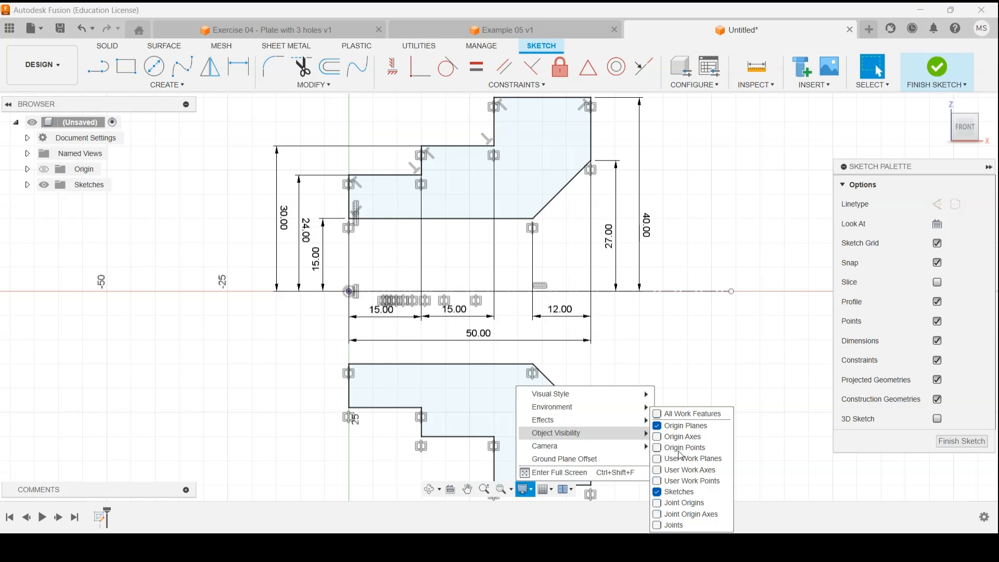
- Restore object visibility for all work features
left_click(683, 437)
left_click(682, 447)
left_click(681, 459)
left_click(679, 470)
left_click(679, 414)
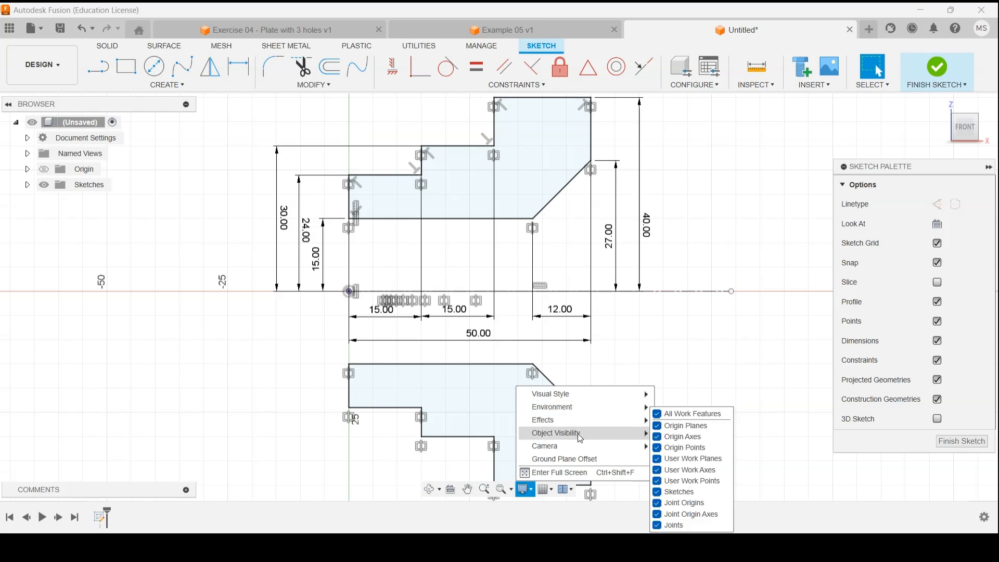
- Try the Grey Room and Tranquility Blue display environments on the canvas
mouse_move(622, 428)
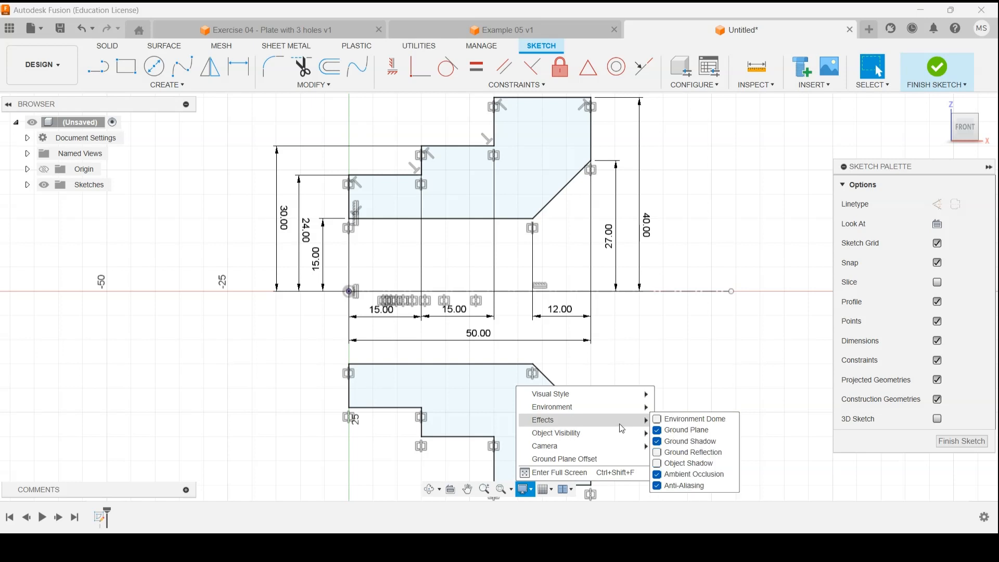
mouse_move(614, 409)
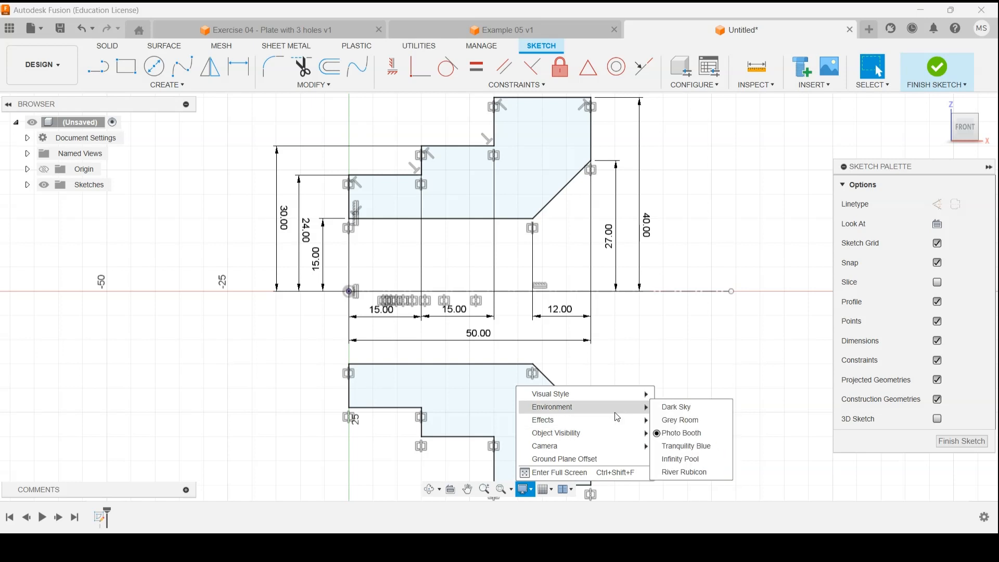
left_click(679, 420)
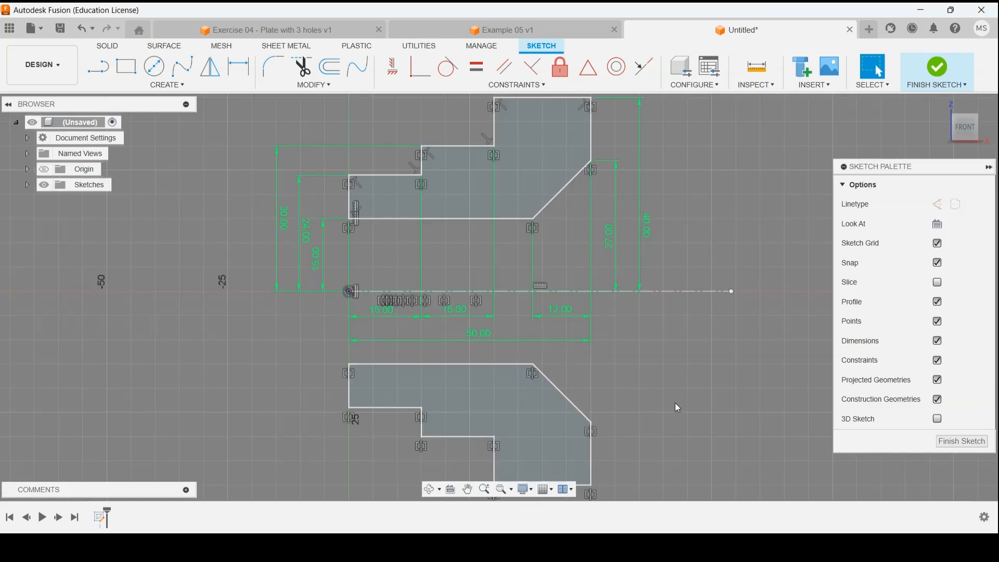
scroll(677, 404, "down", 2)
scroll(688, 403, "up", 1)
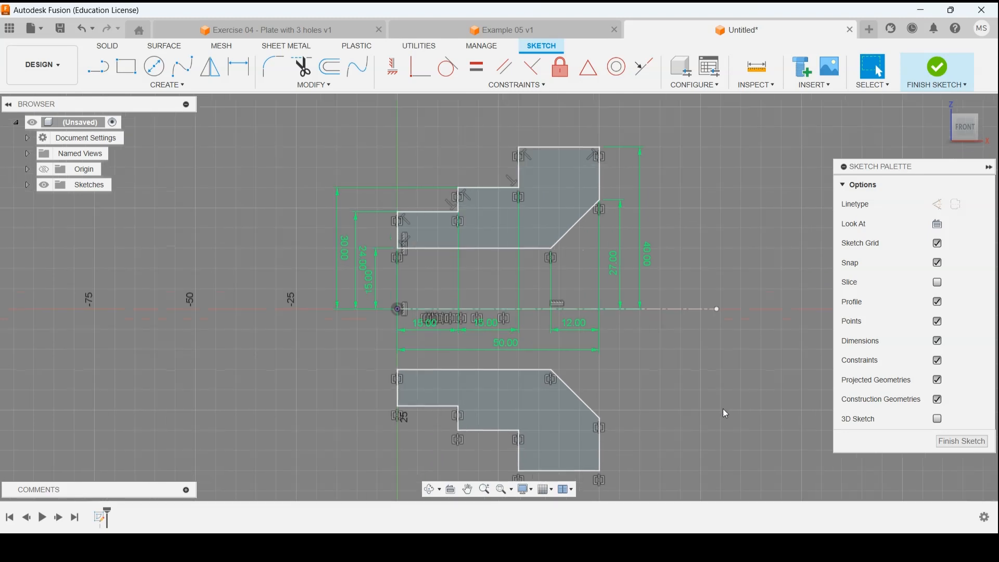
left_click(525, 489)
mouse_move(631, 408)
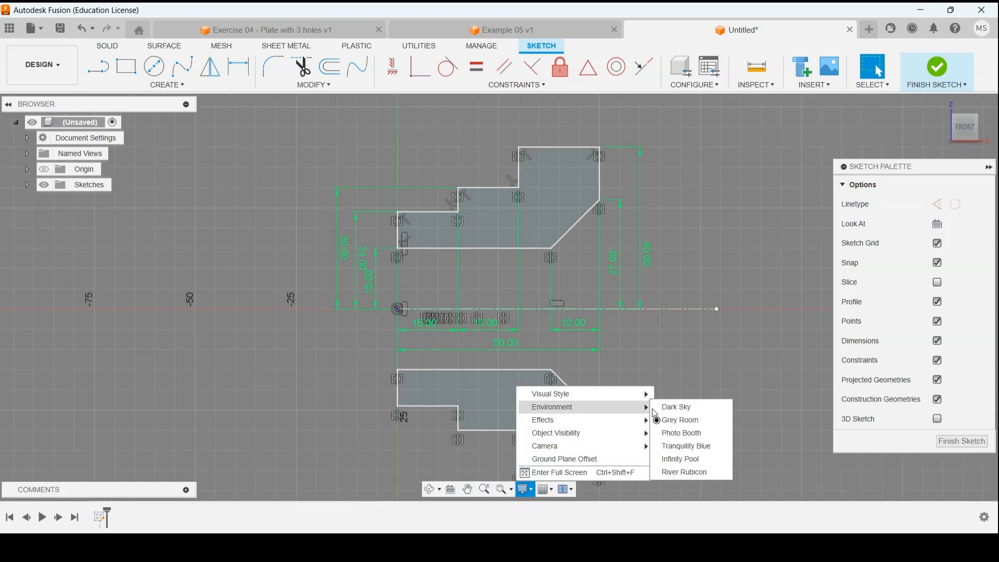
left_click(694, 447)
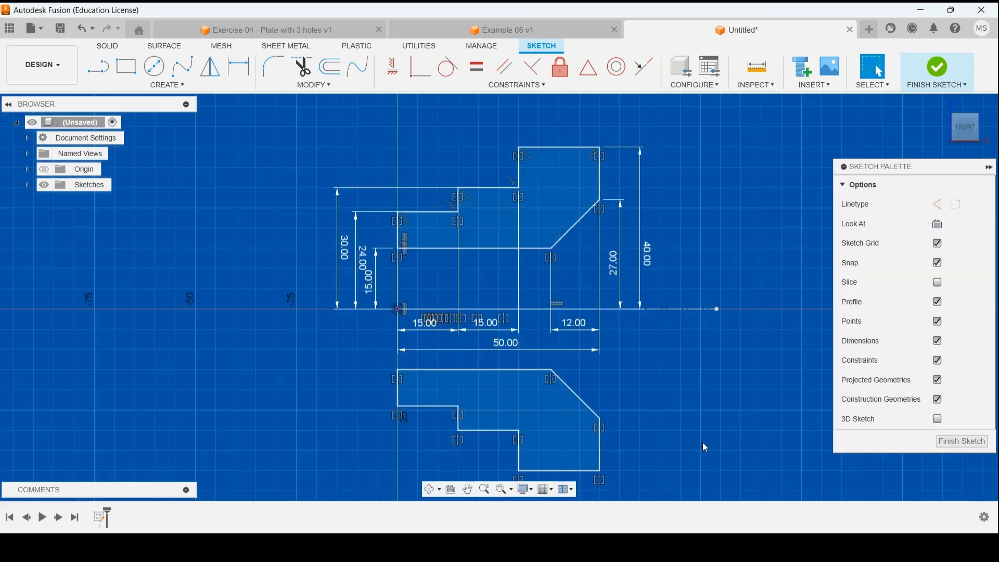
- Set the display environment back to Photo Booth
left_click(525, 490)
mouse_move(607, 406)
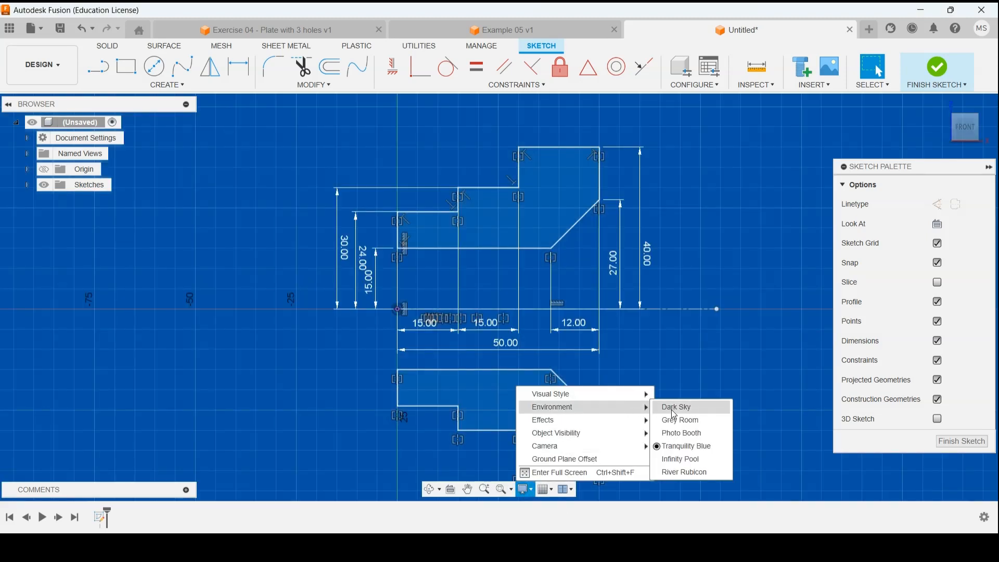
left_click(683, 432)
scroll(344, 322, "up", 1)
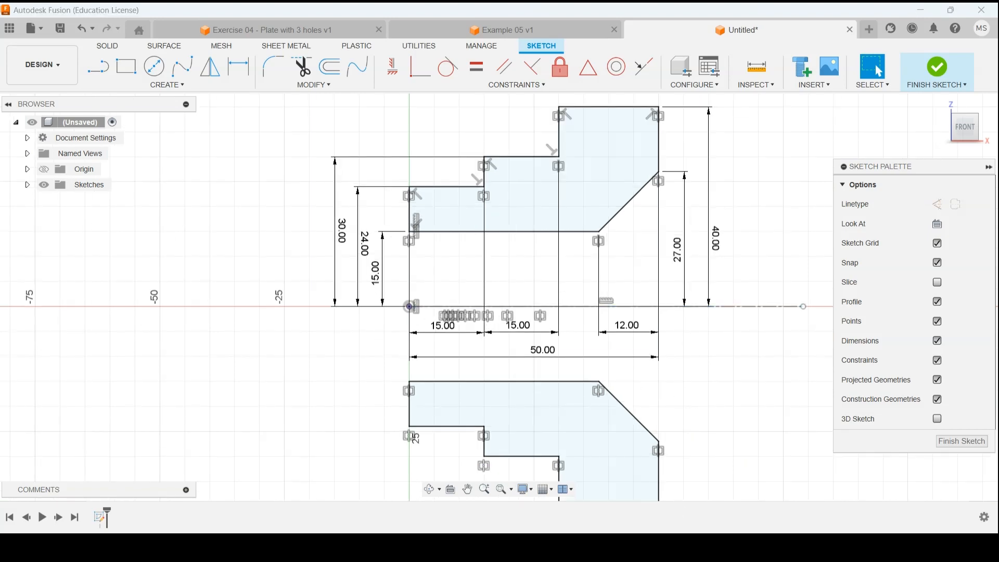
- Check the Example 06 drawing in Word, and join the two bore edges in Fusion with vertical lines at their left and right ends
left_click(580, 547)
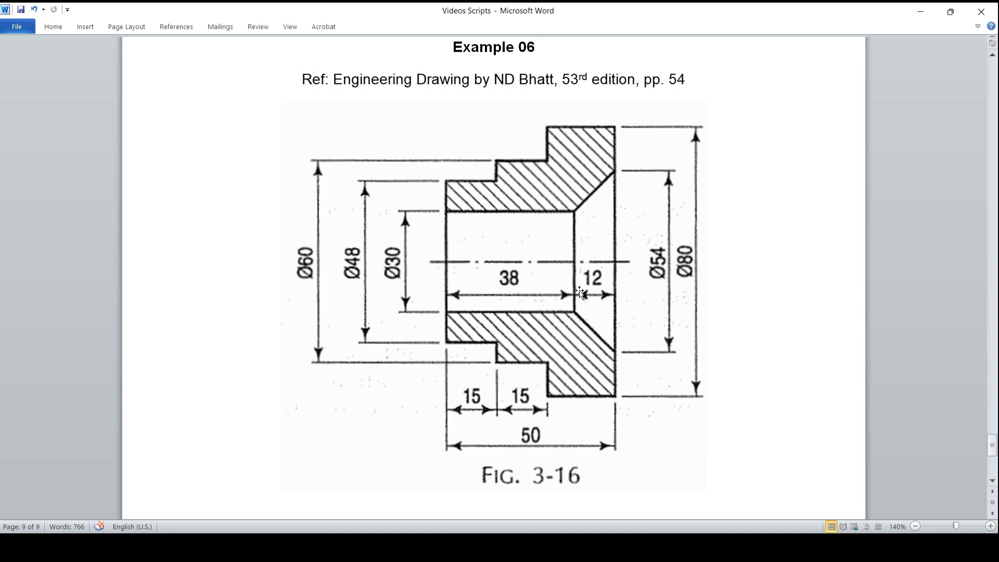
left_click(697, 547)
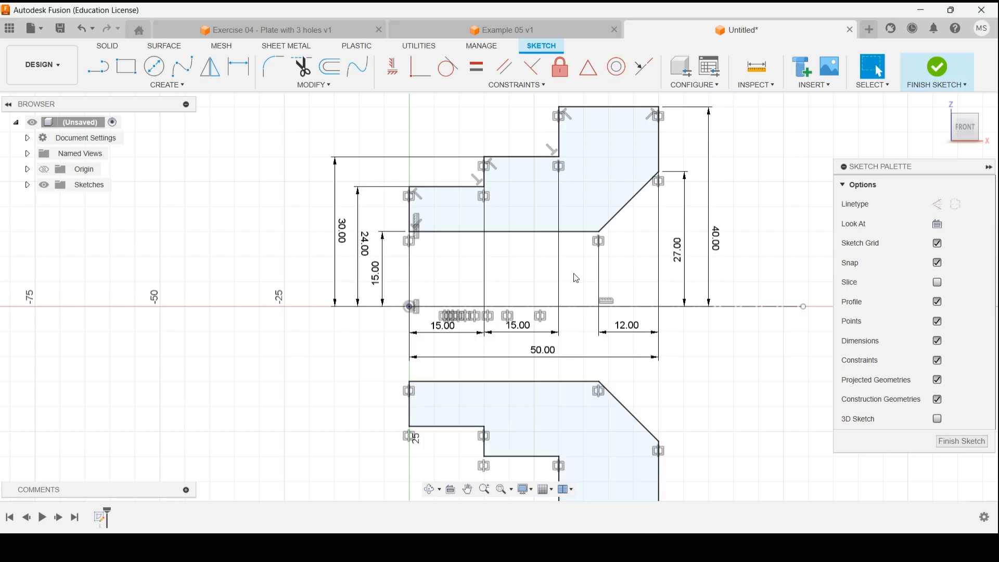
left_click(410, 232)
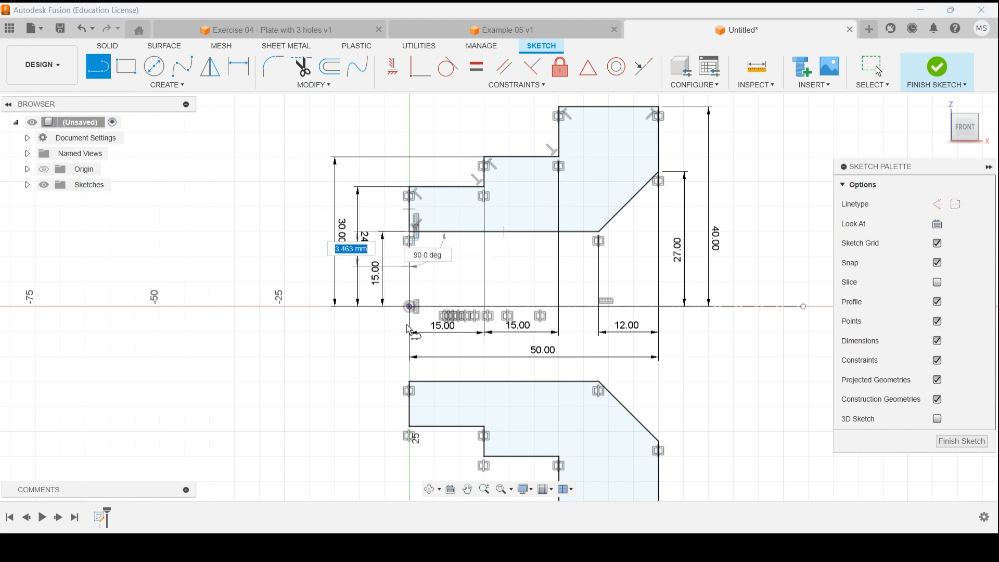
double_click(411, 383)
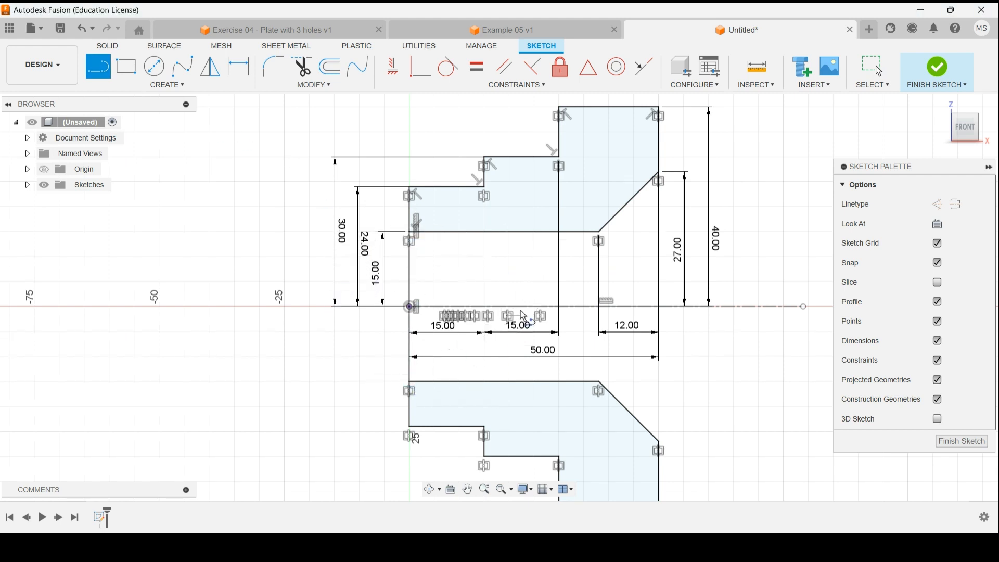
left_click(599, 232)
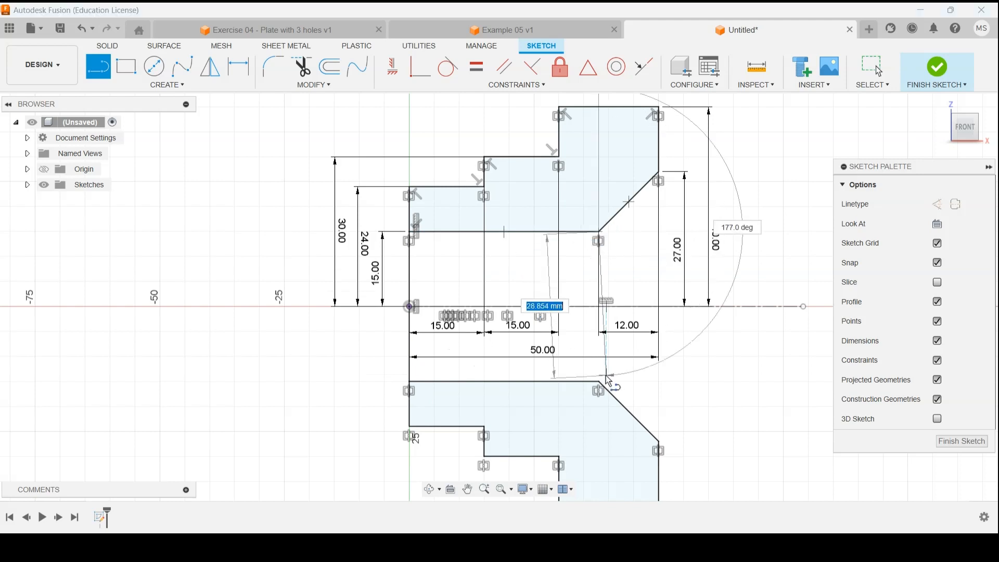
double_click(599, 383)
- Draw a vertical line from the upper chamfer's outer corner down to the lower chamfer's outer end, and delete the stray slanted line
left_click(658, 173)
left_click(659, 437)
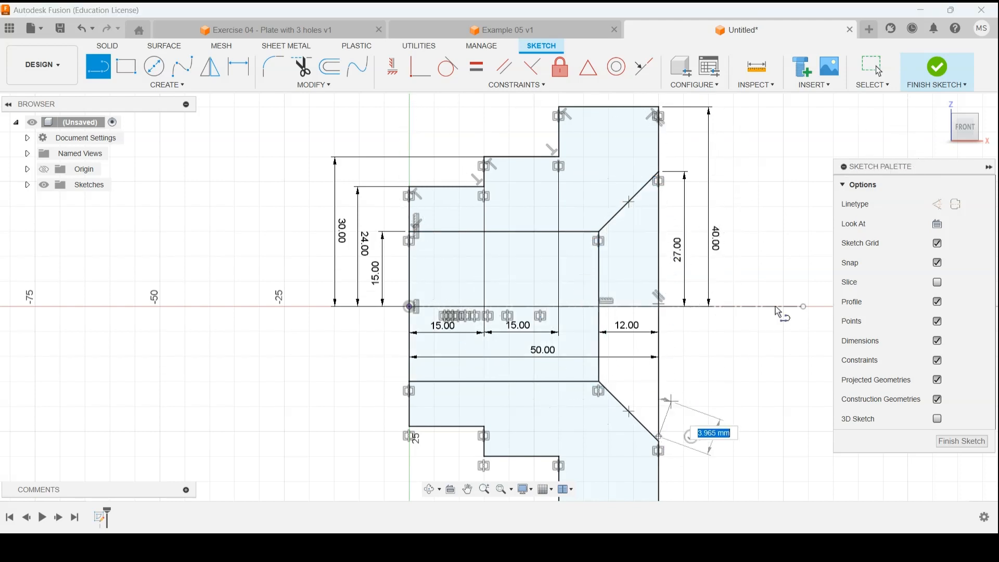
left_click(784, 293)
key("Escape")
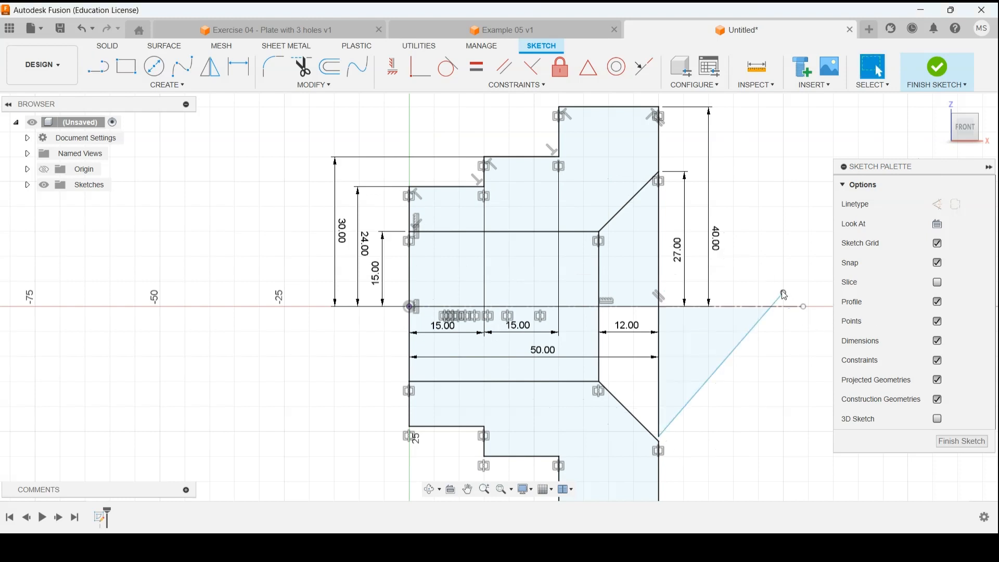
left_click(726, 360)
key("Delete")
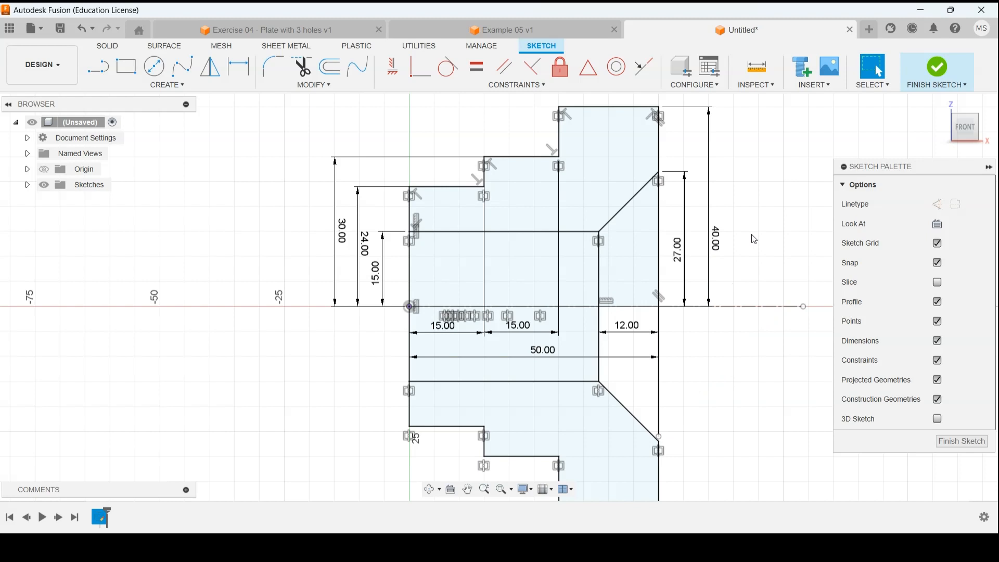
- Save the design under the name "Example 06 - Steeped Shaft"
scroll(755, 240, "down", 3)
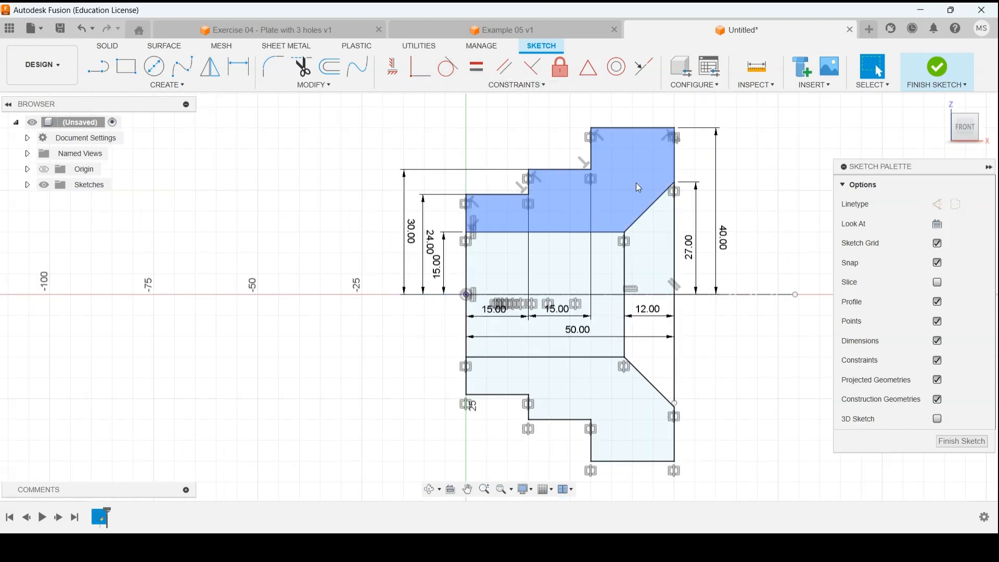
scroll(786, 206, "down", 2)
scroll(791, 218, "up", 2)
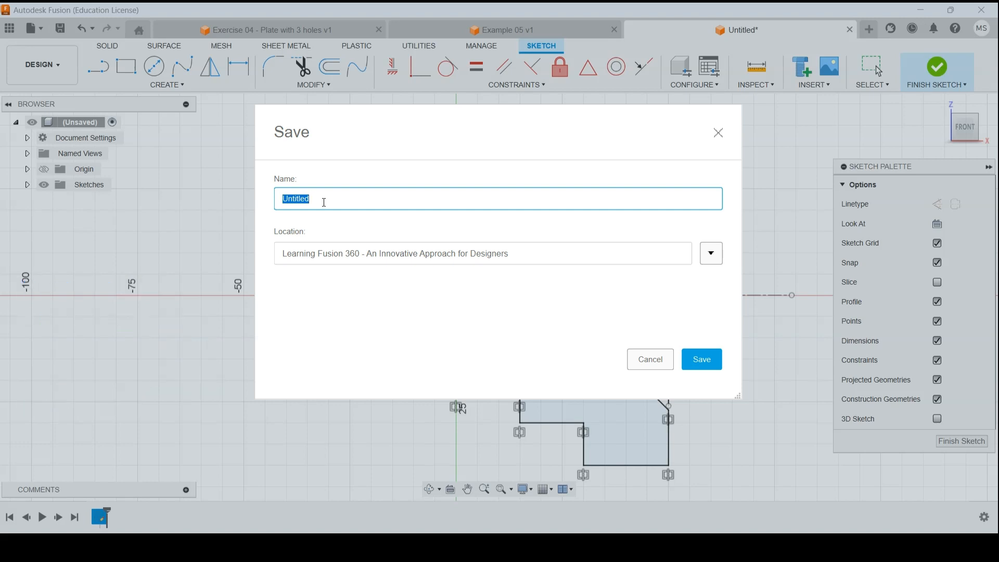
type("Example")
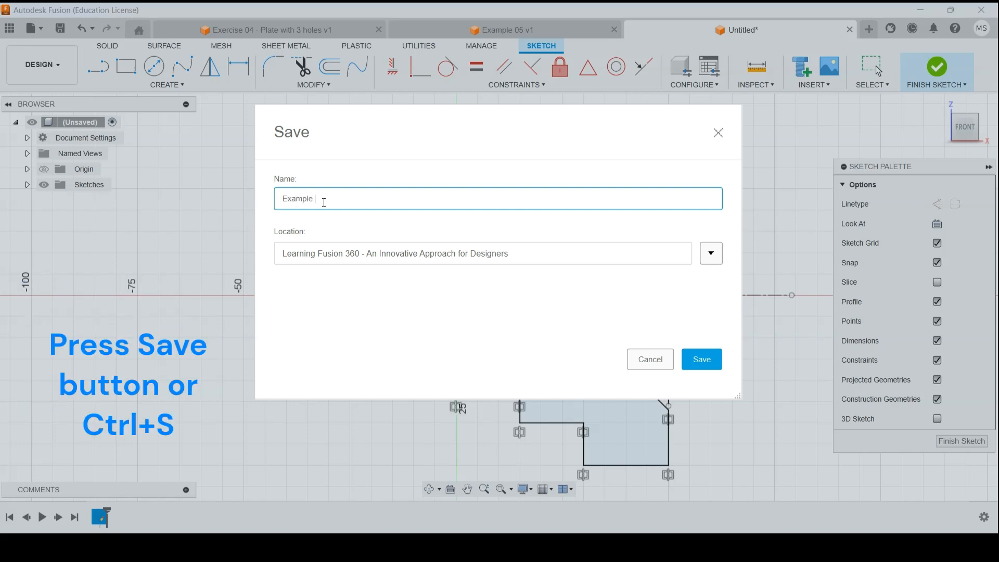
type(" 06 - Steeped Shaft")
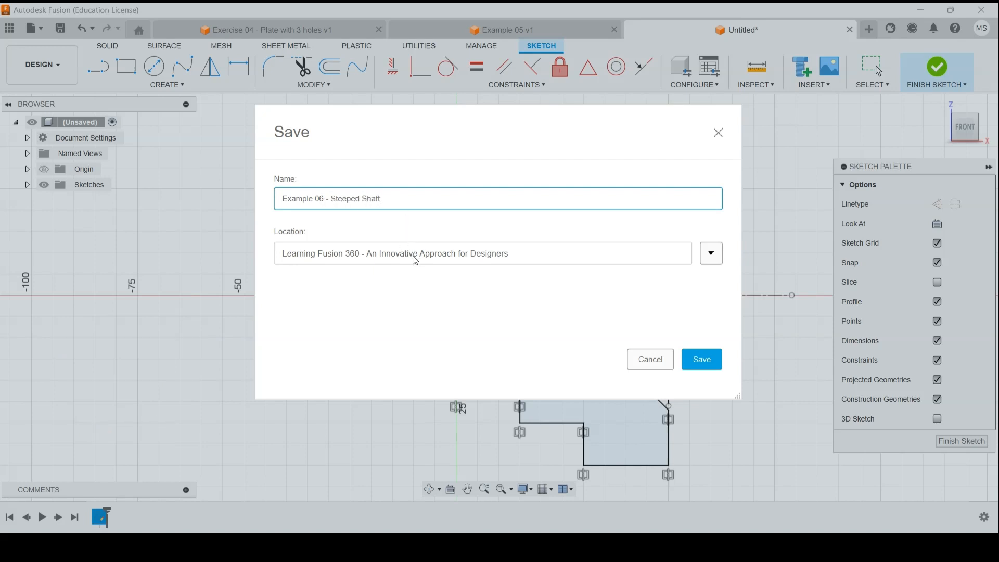
key("Return")
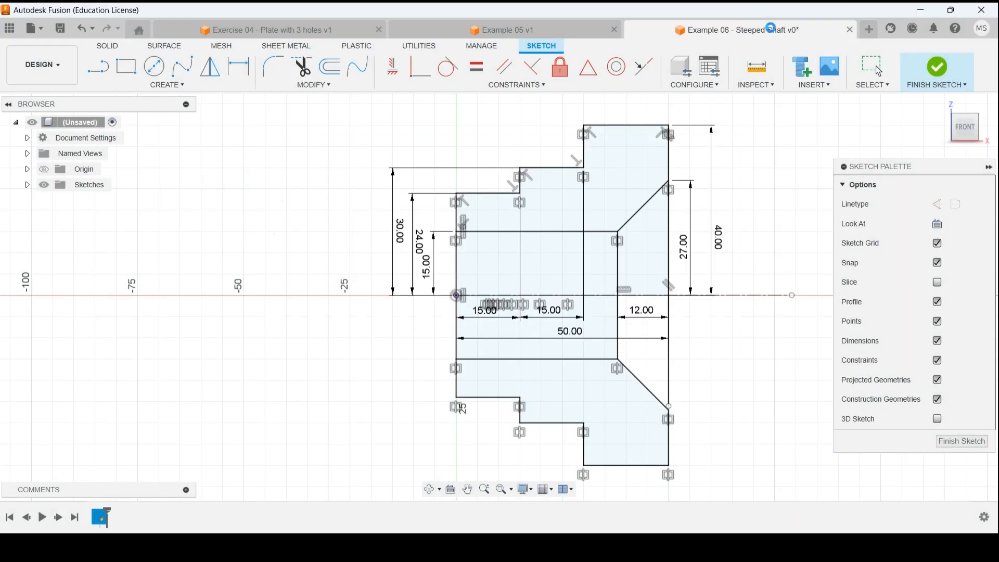